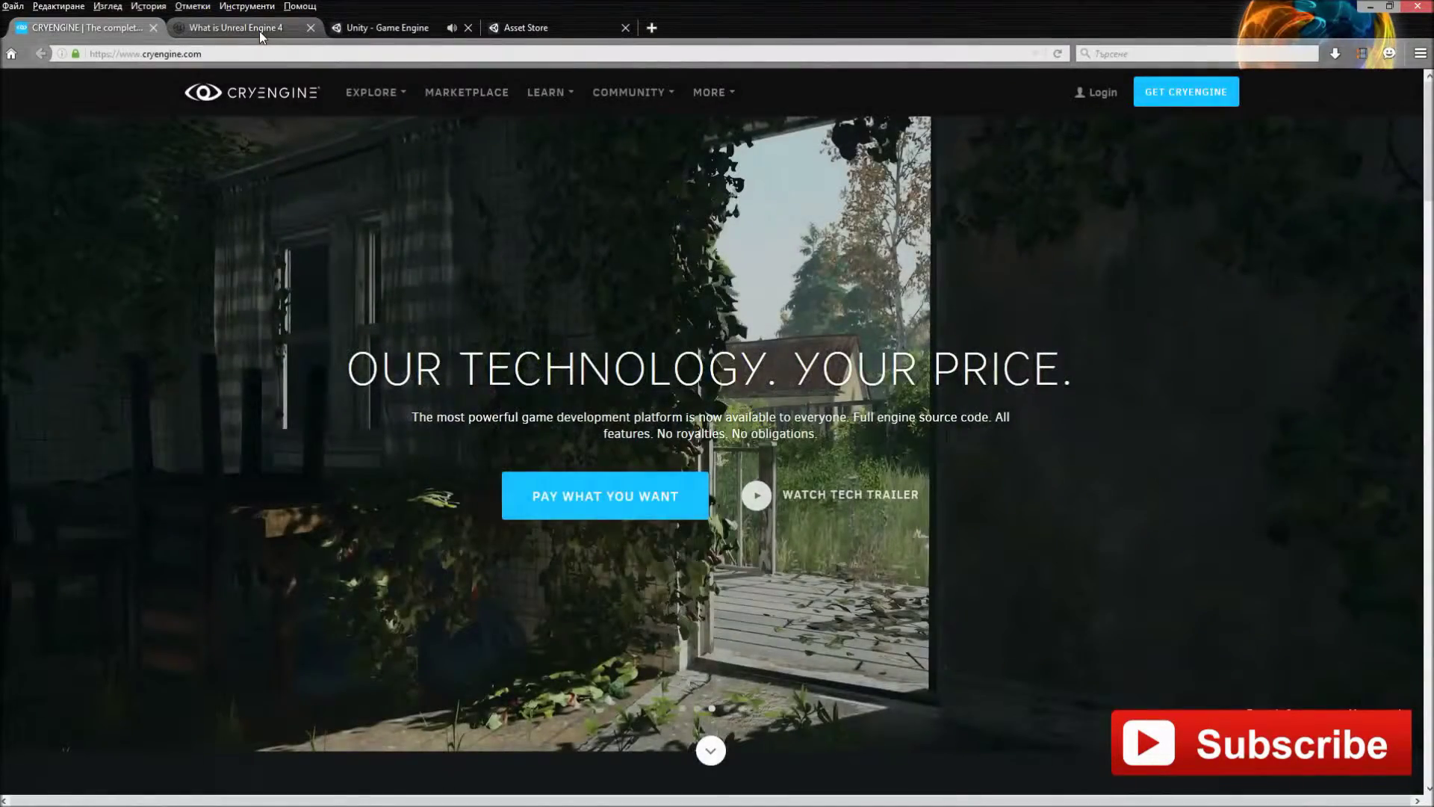
# Look at the Unreal Engine 4 and Unity websites and the featured packages on the Unity Asset Store home page
pyautogui.click(250, 29)
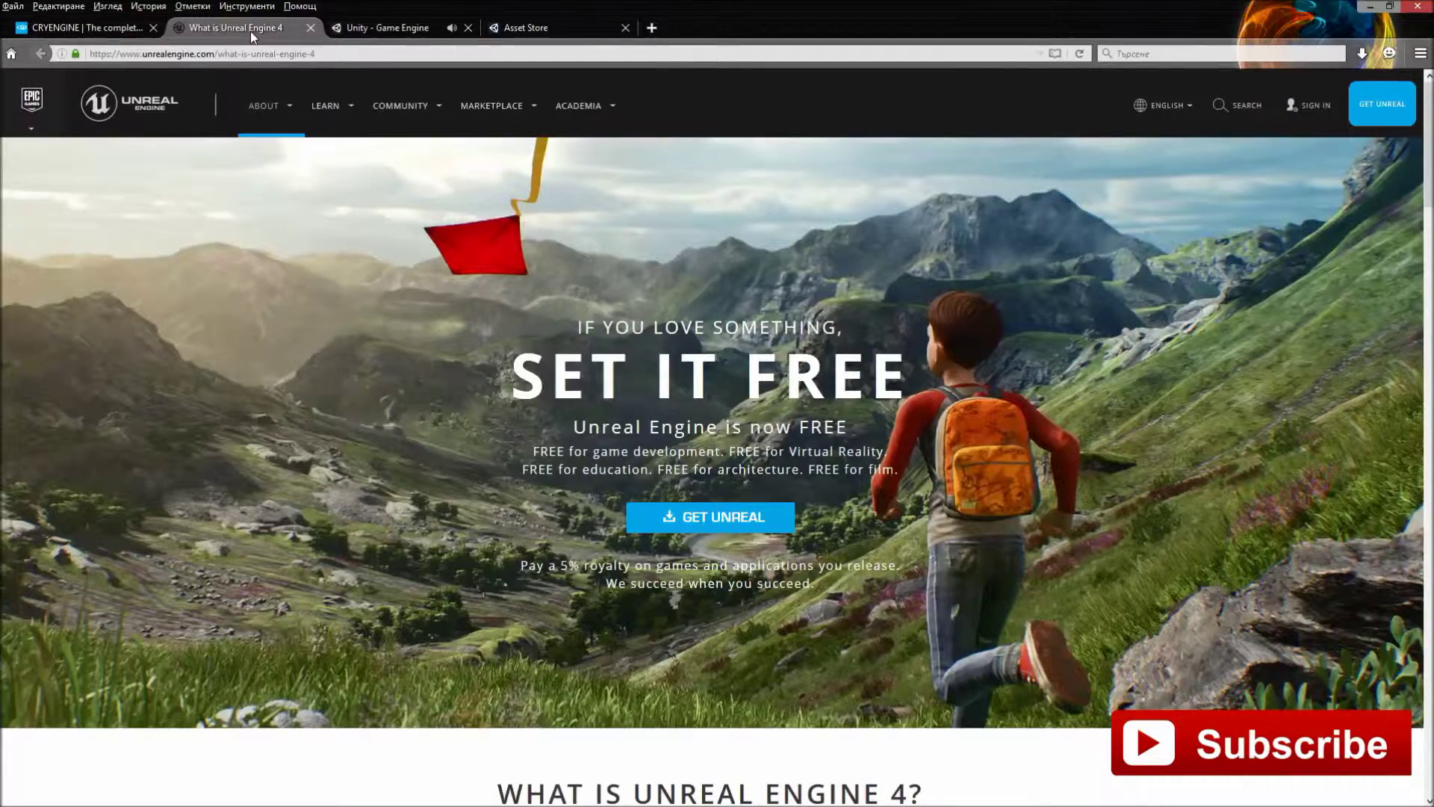
pyautogui.click(406, 29)
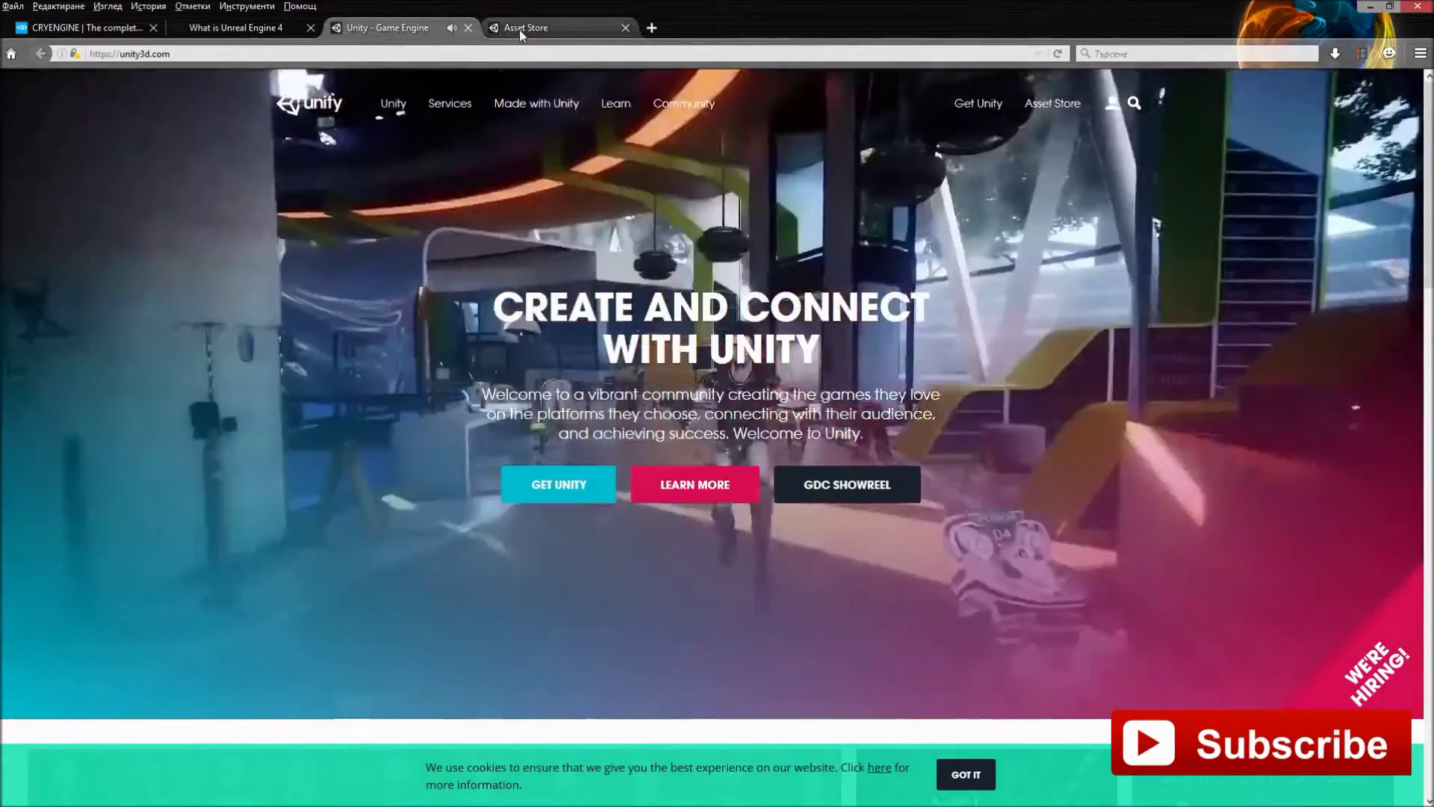
pyautogui.click(521, 33)
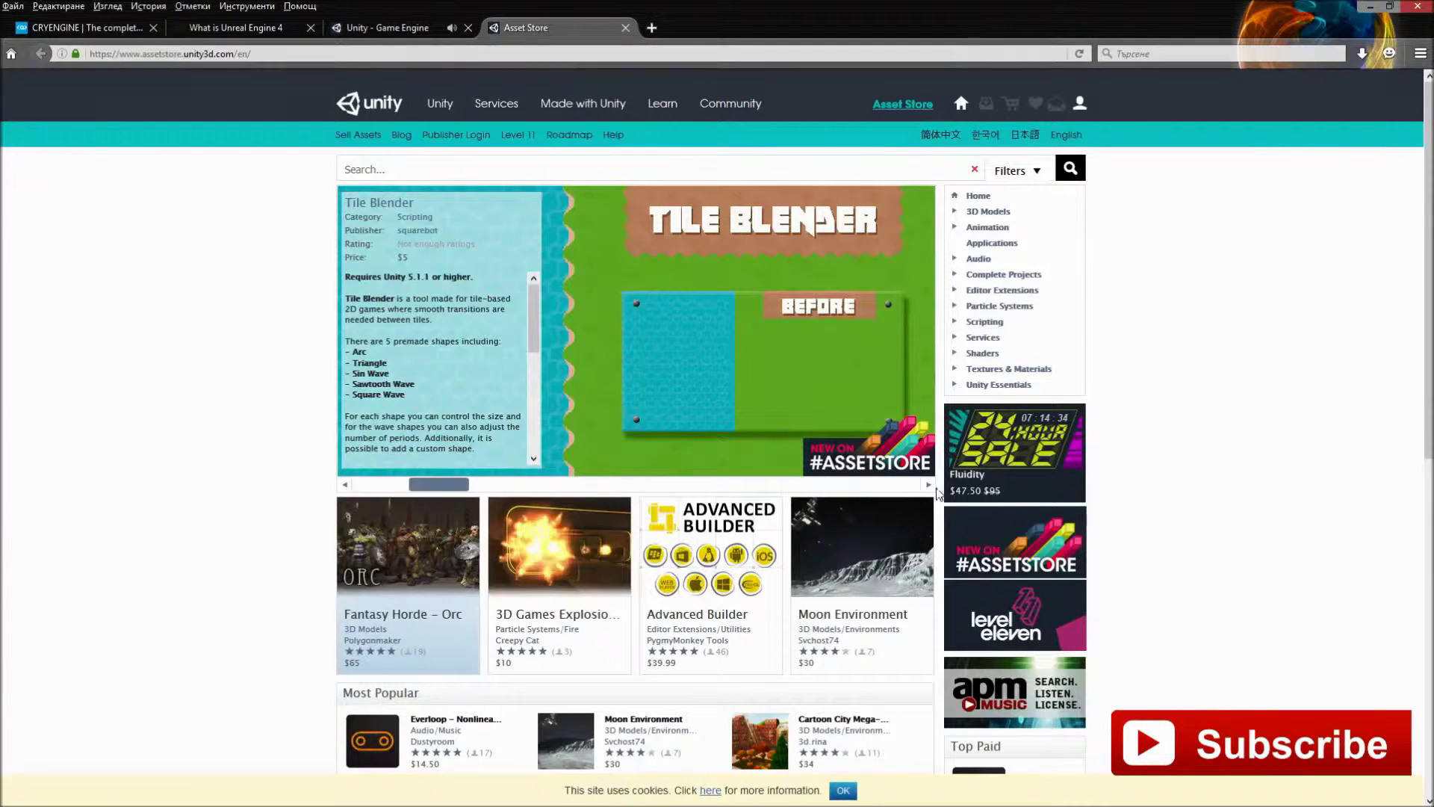
pyautogui.click(927, 487)
pyautogui.click(926, 487)
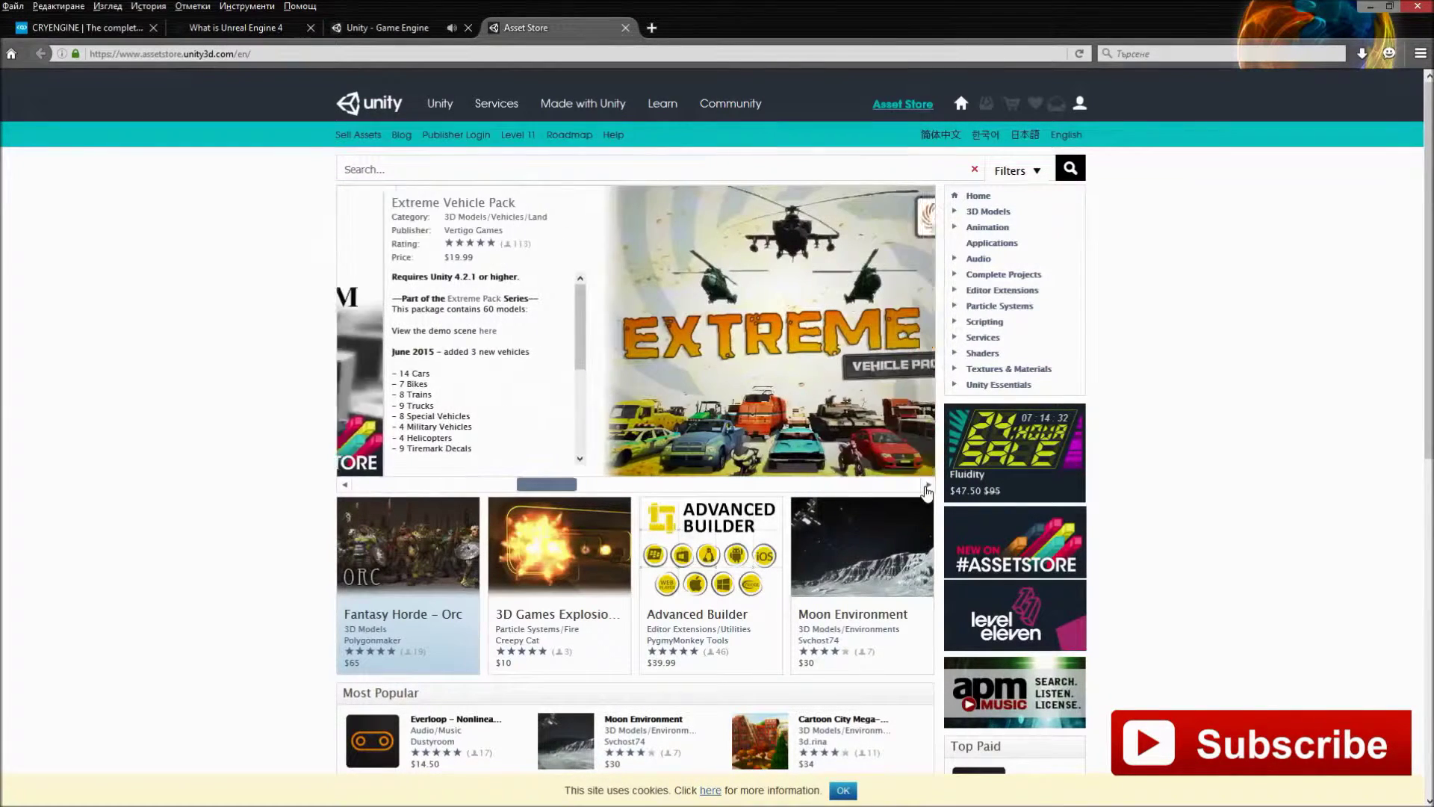
# Browse the packages in the Asset Store's 3D Models category
pyautogui.click(958, 270)
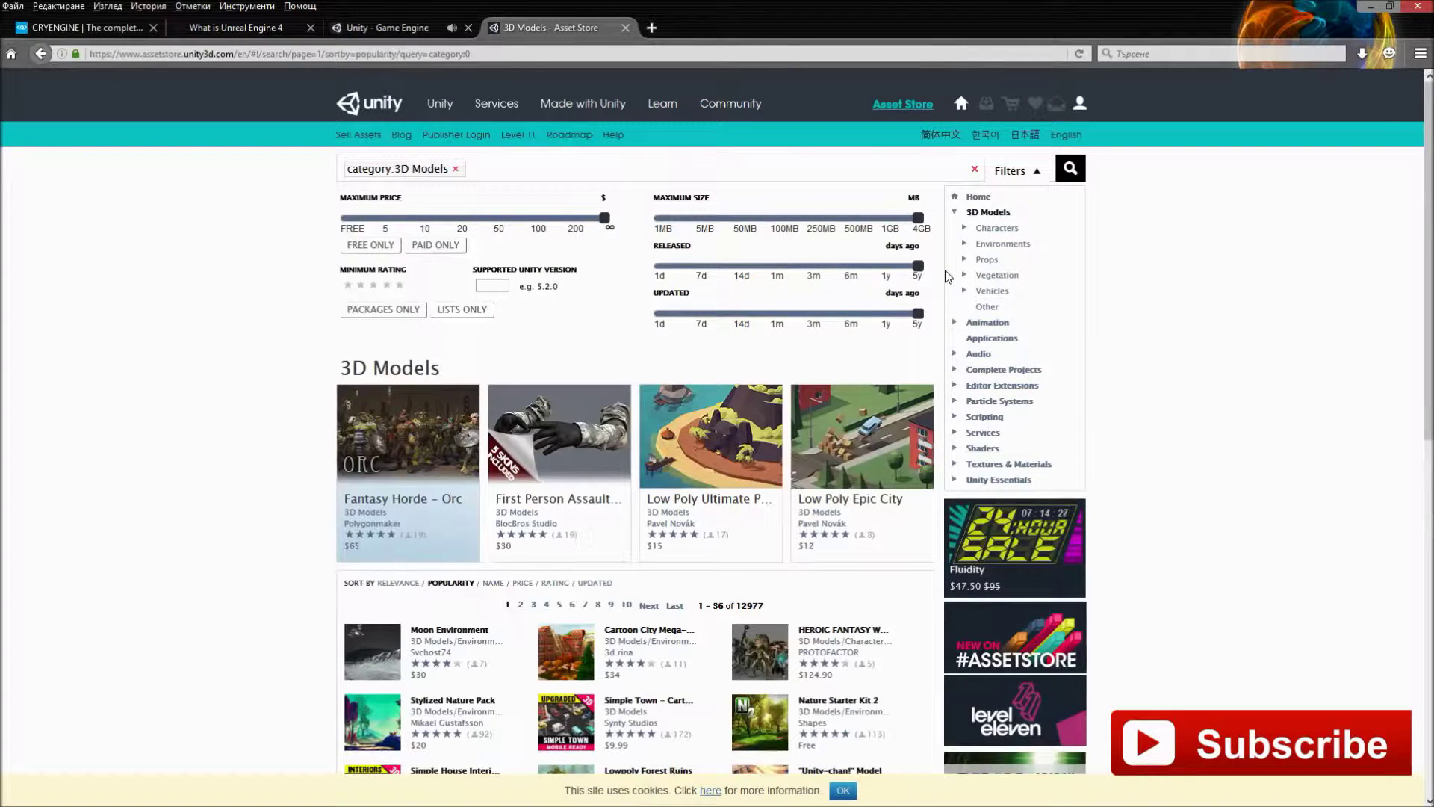
pyautogui.scroll(-8, 743, 370)
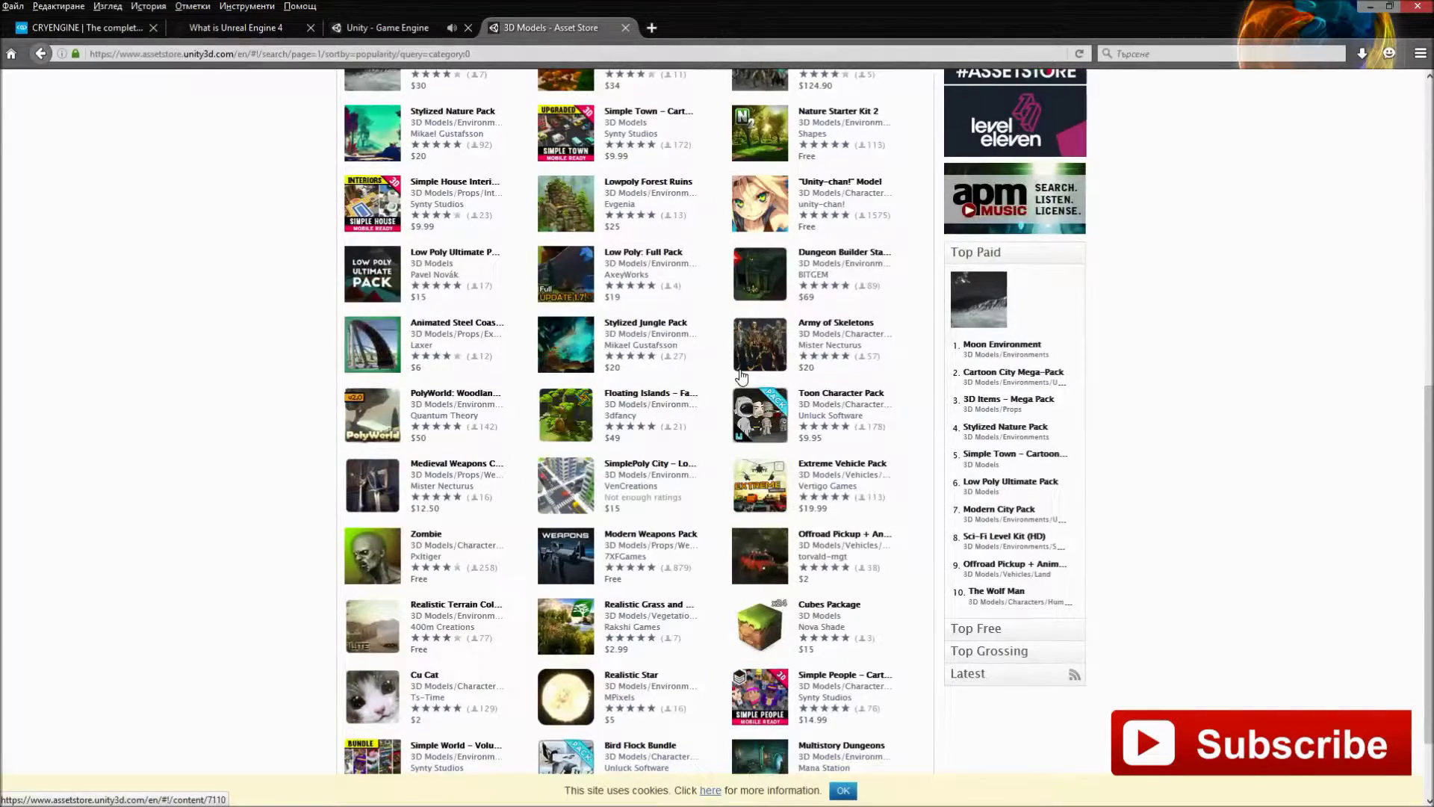
pyautogui.scroll(8, 742, 376)
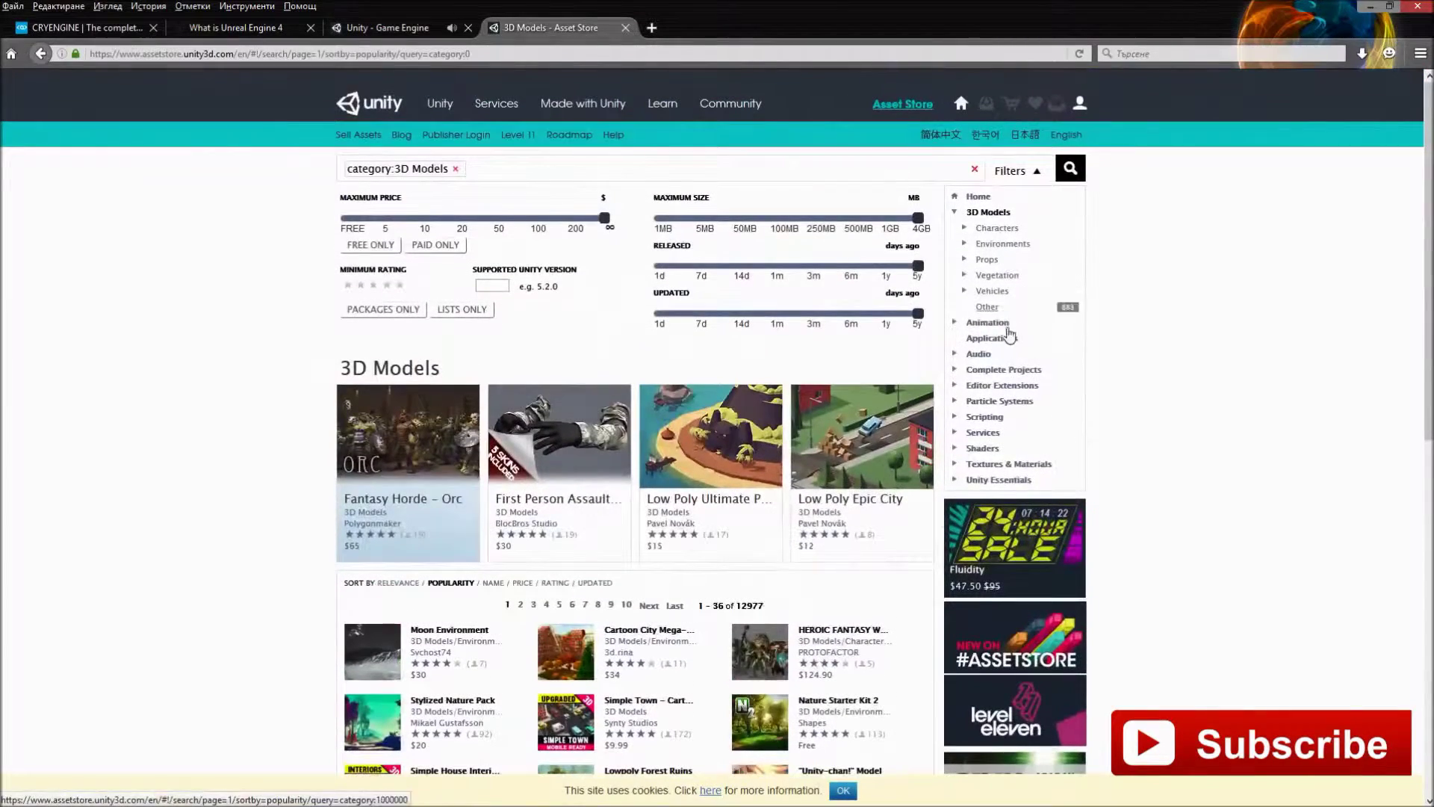
# Browse the packages in the Asset Store's Animation category
pyautogui.click(995, 325)
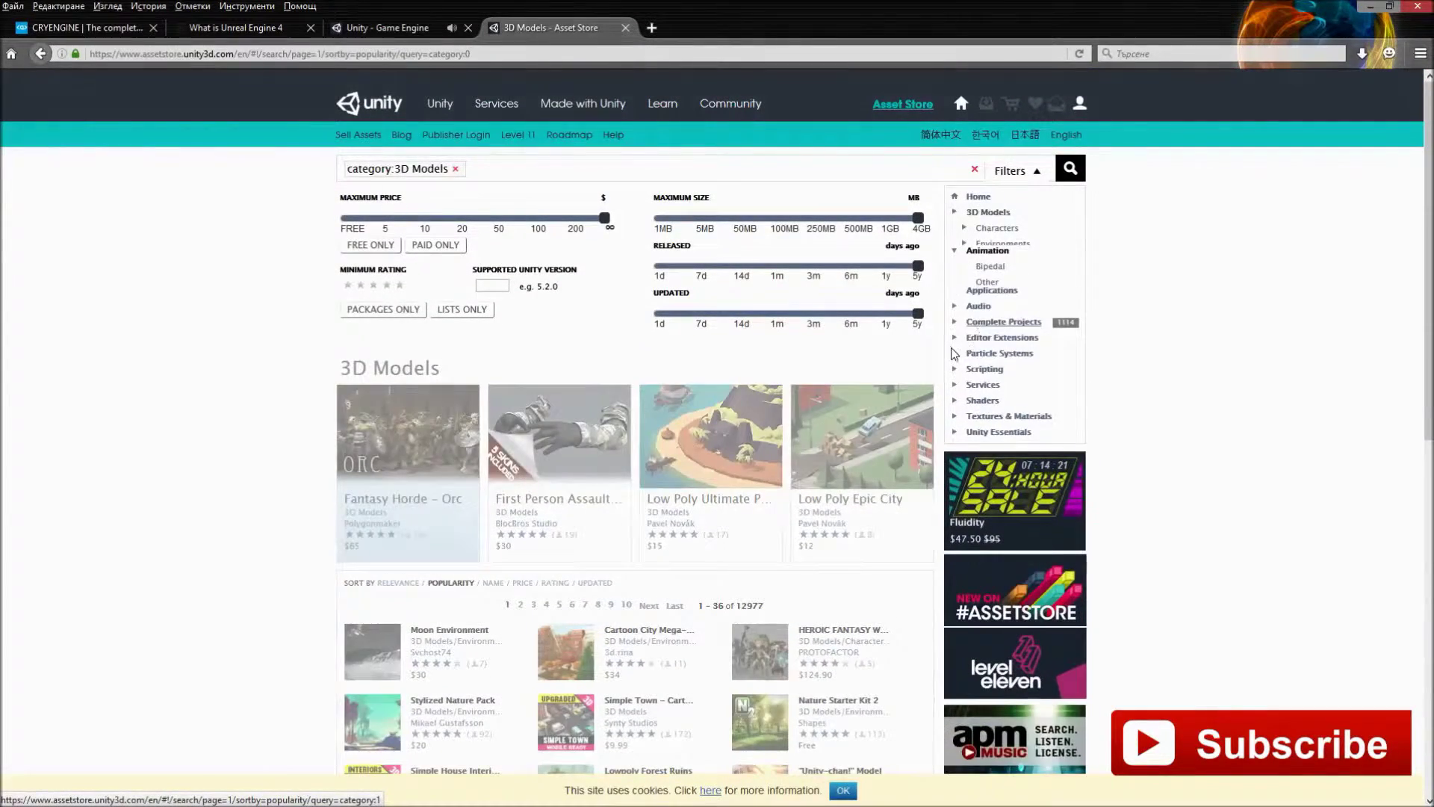
pyautogui.scroll(-3, 933, 354)
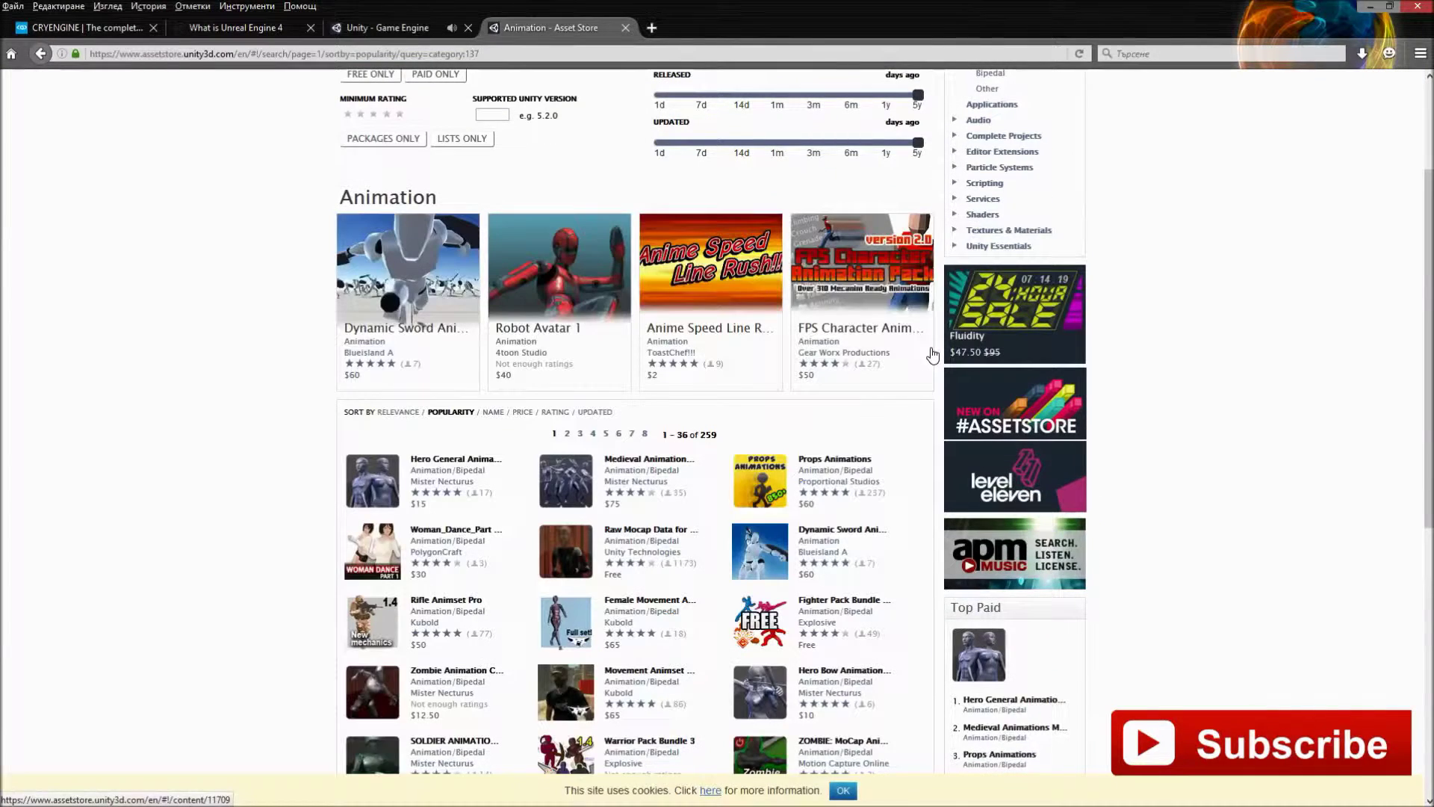
pyautogui.scroll(-9, 932, 354)
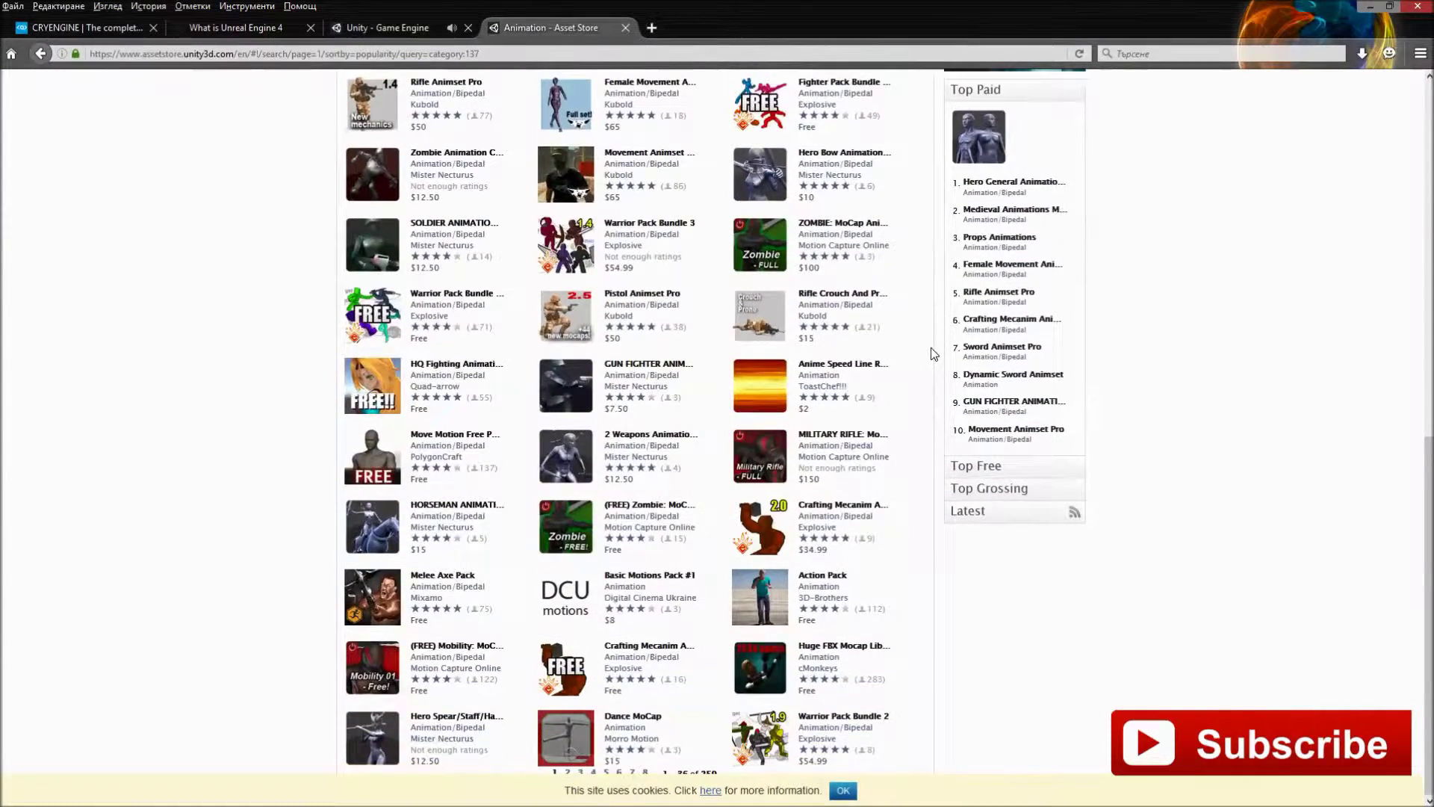
pyautogui.scroll(12, 931, 347)
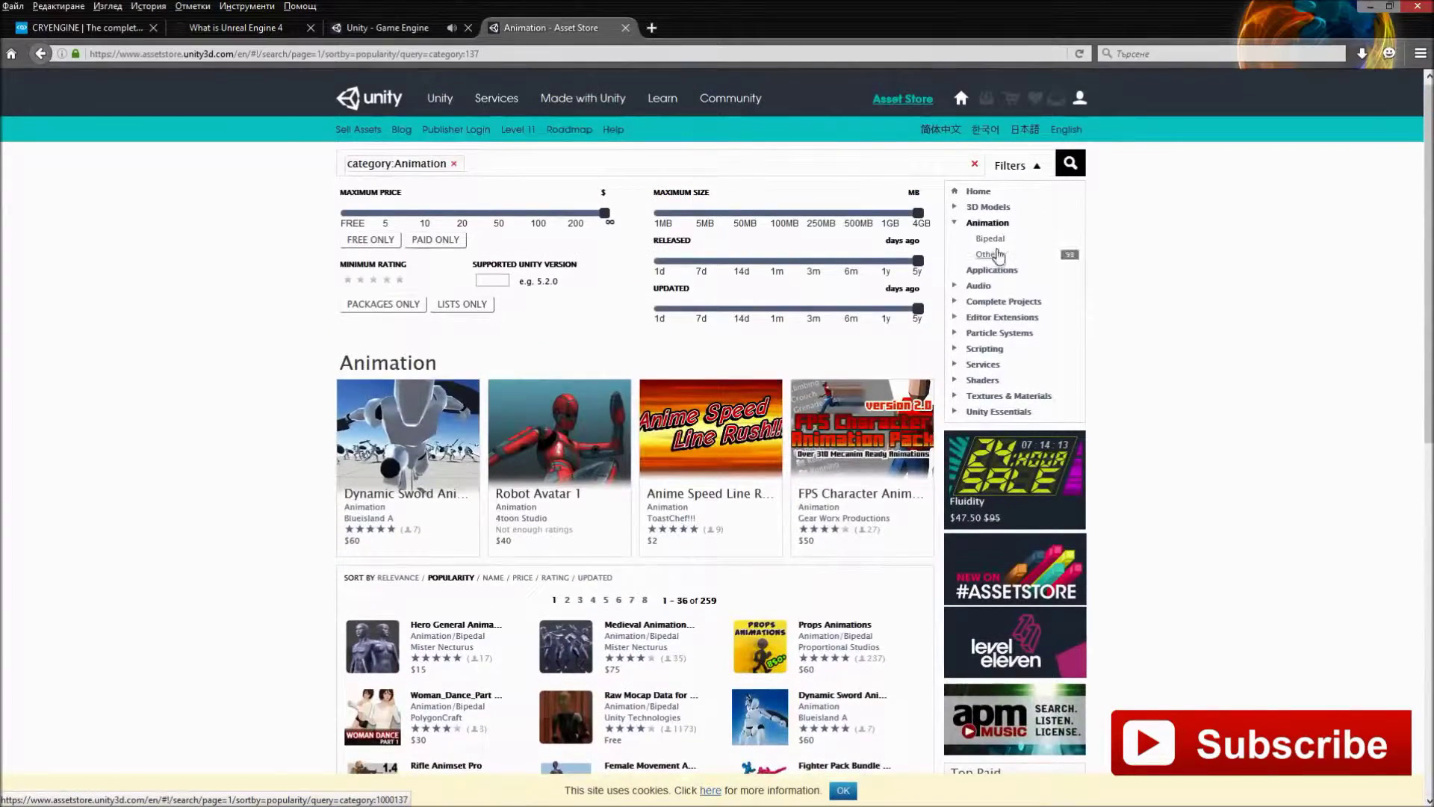
# Browse the packages in the Asset Store's Audio category
pyautogui.click(980, 288)
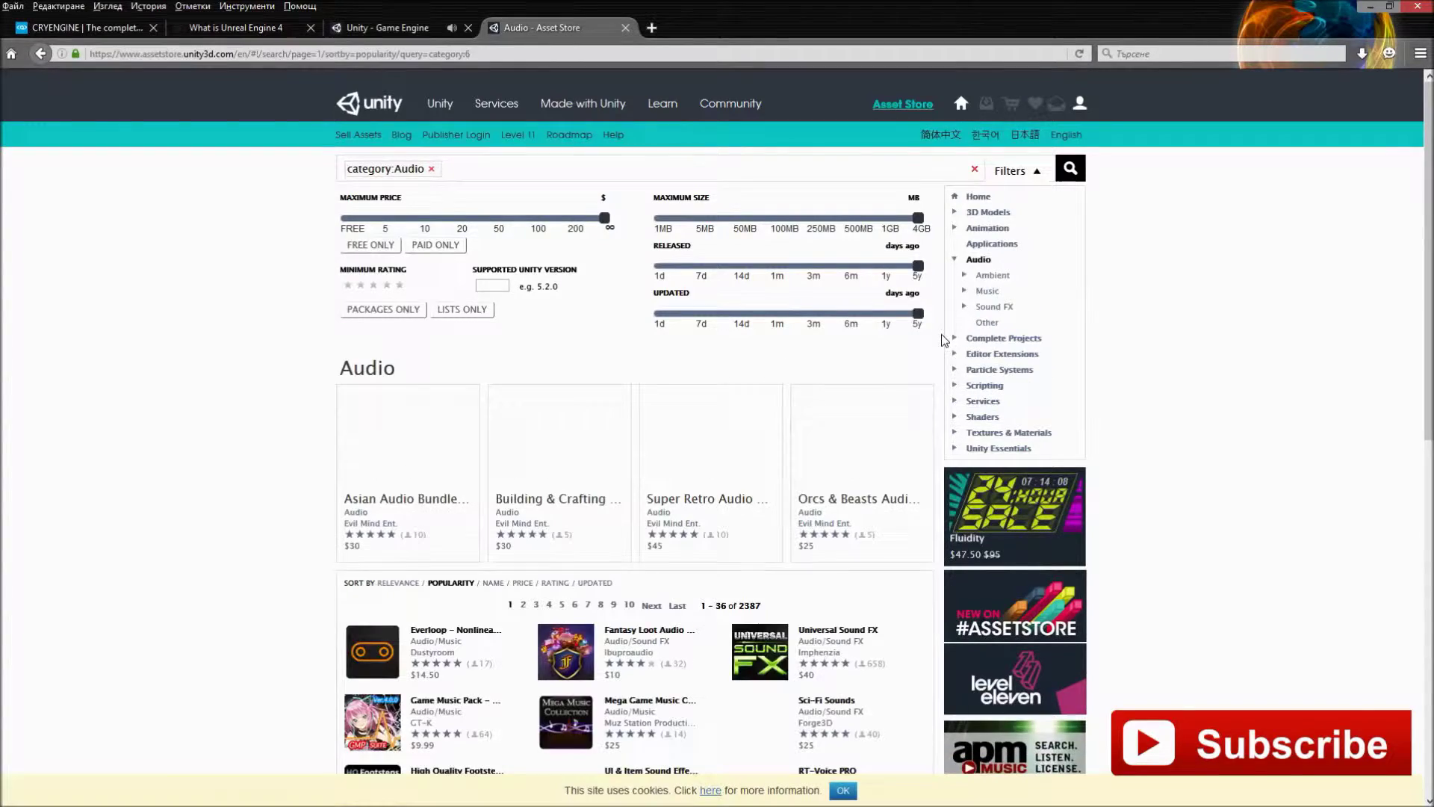
pyautogui.scroll(-10, 940, 338)
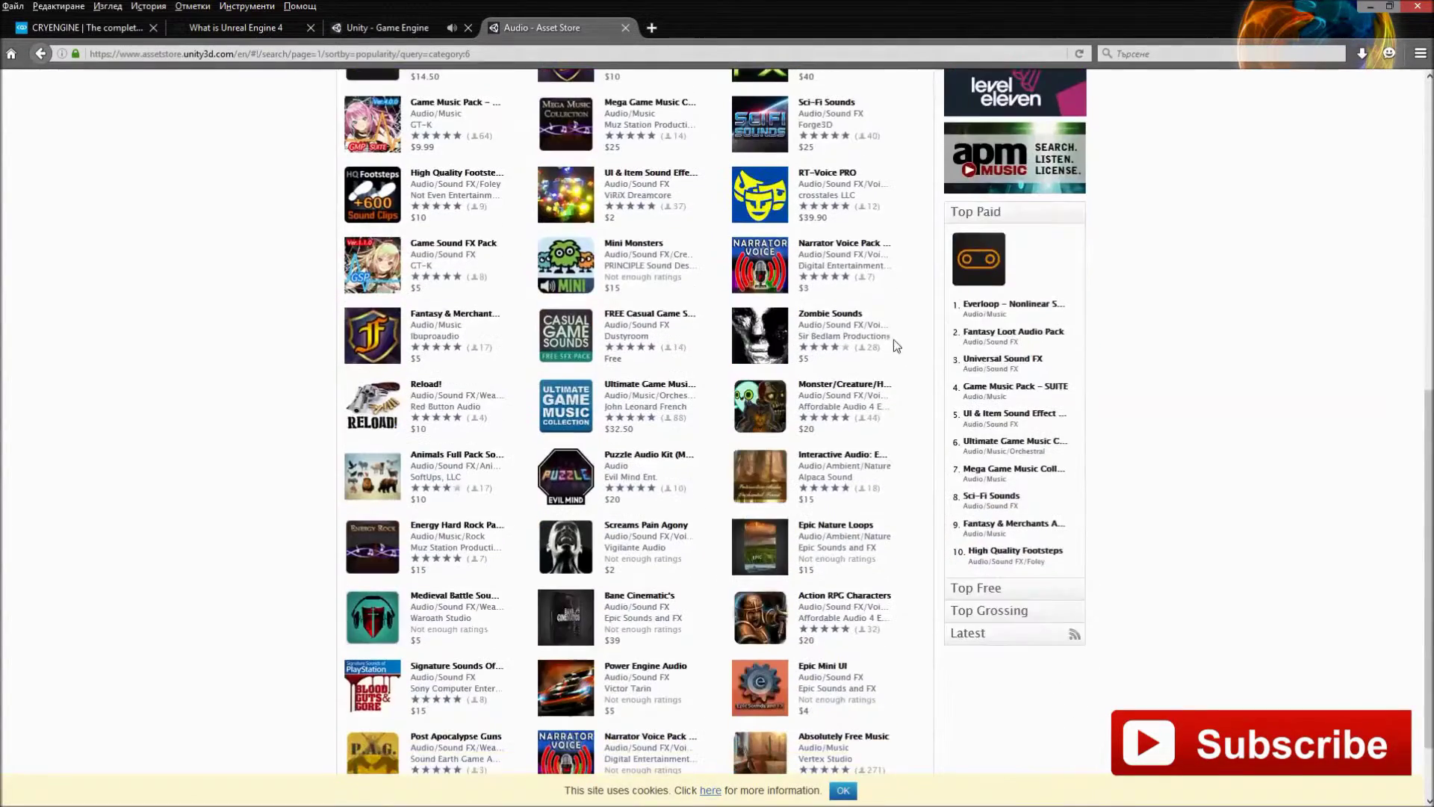
pyautogui.scroll(3, 893, 339)
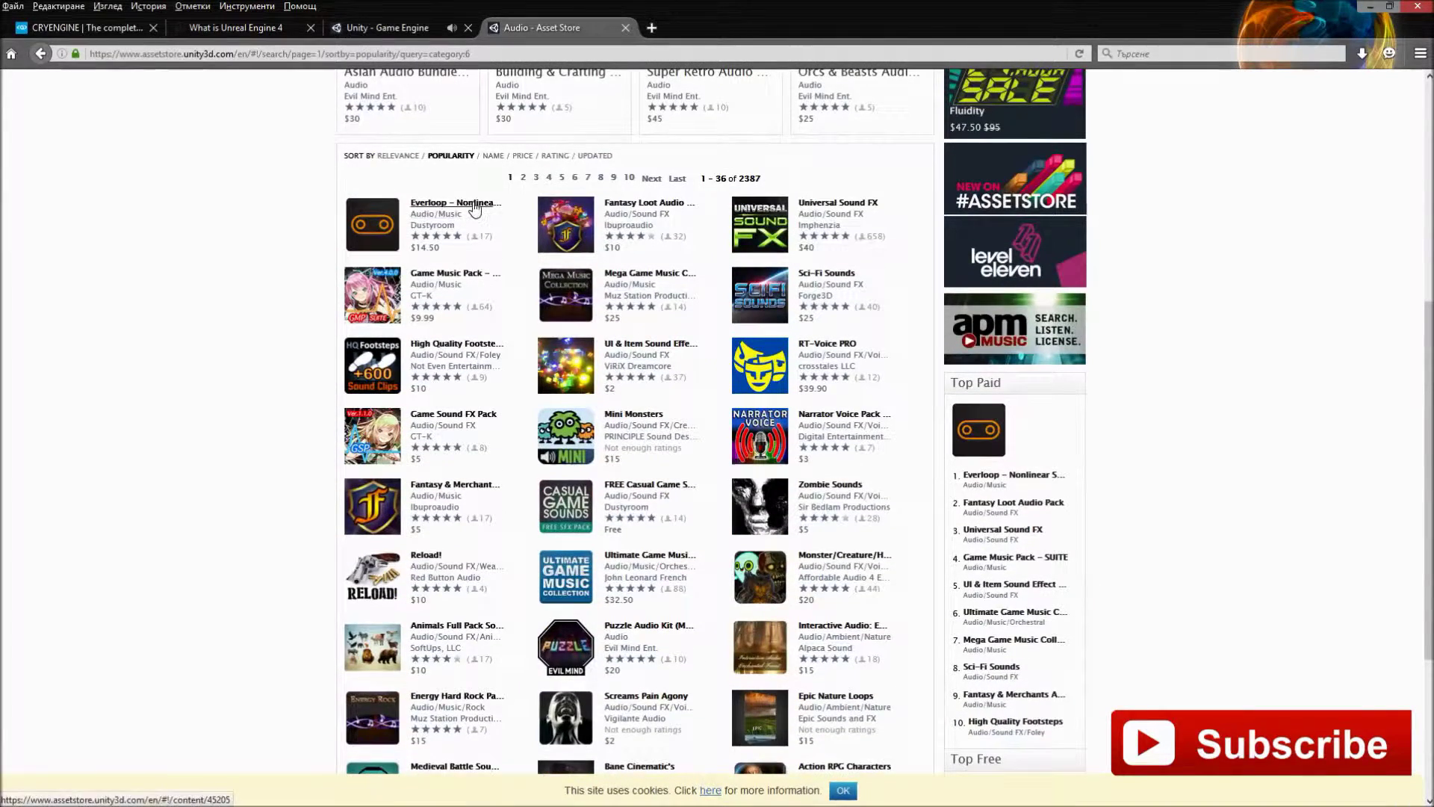
# Open the Everloop – Nonlinear Soundtrack package page and read through its description
pyautogui.click(475, 206)
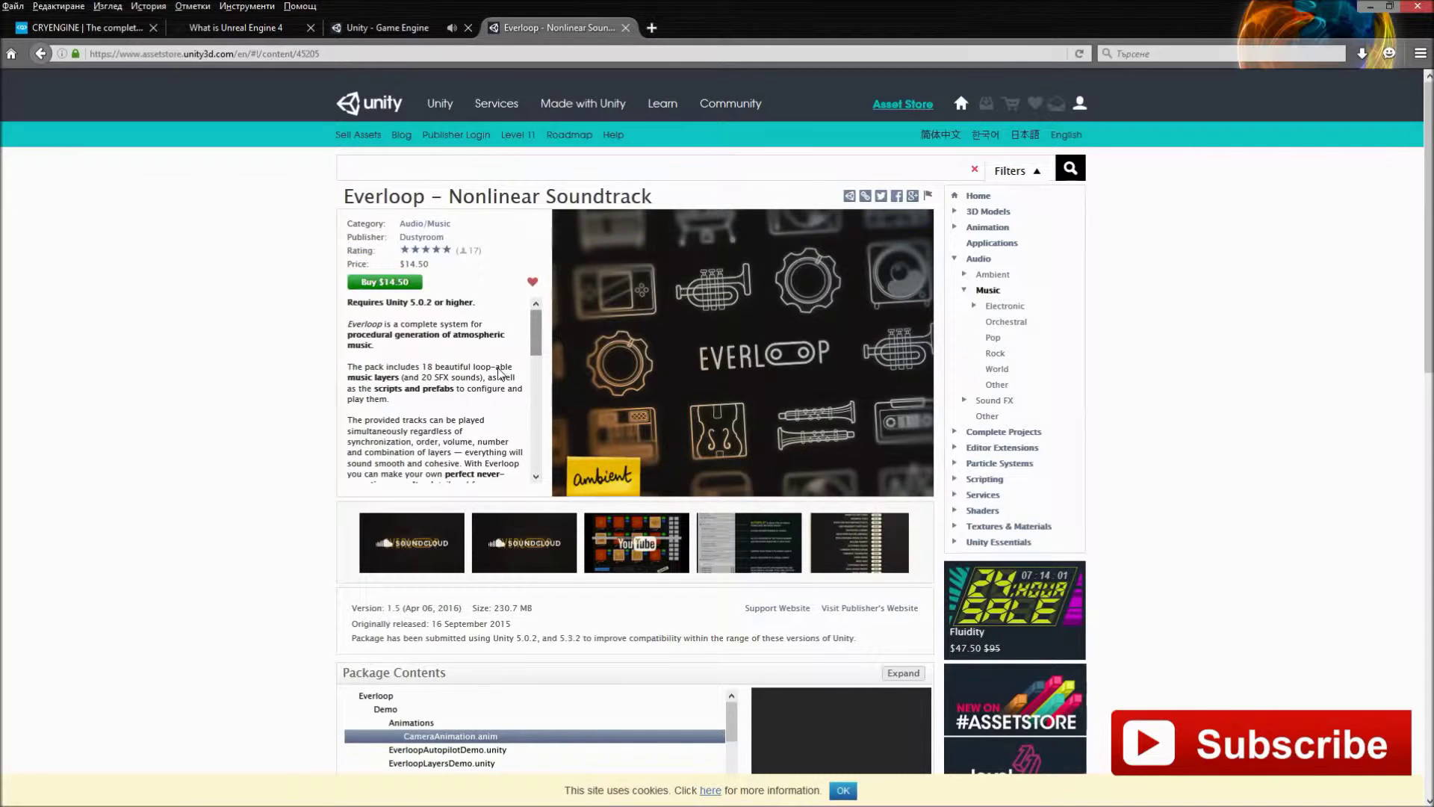
pyautogui.scroll(-5, 446, 472)
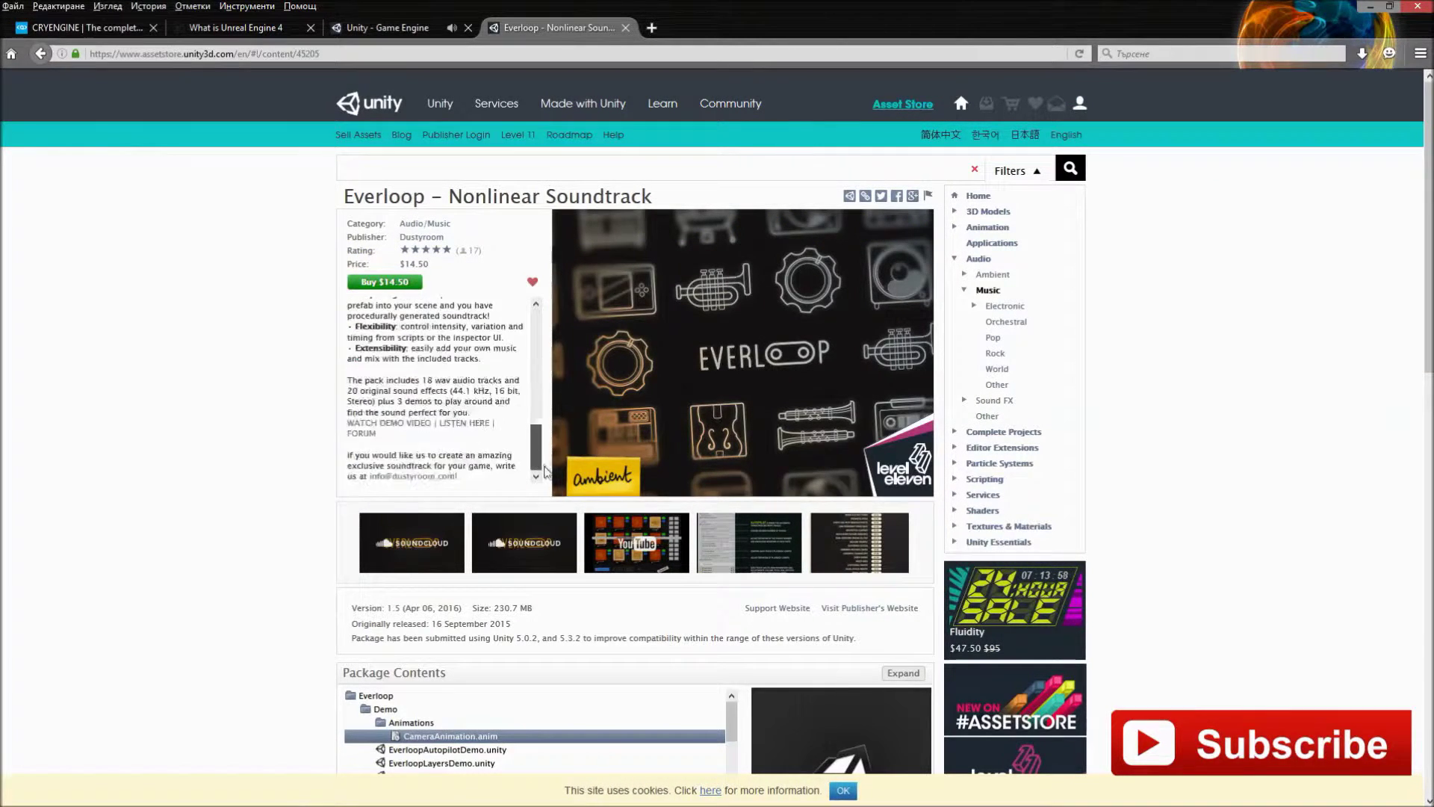
pyautogui.moveTo(537, 460); pyautogui.dragTo(543, 317)
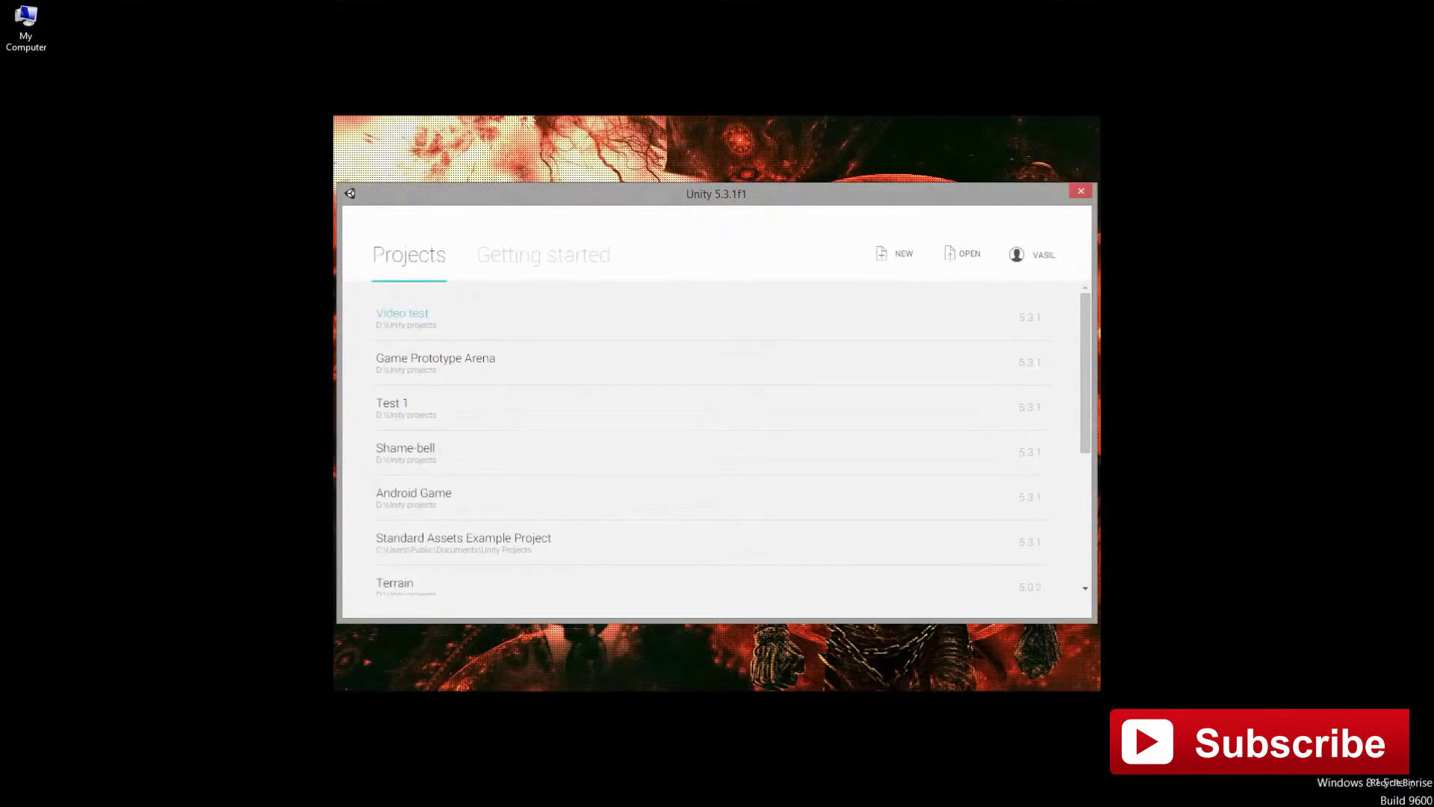
# Start a new project in the Unity launcher and name it Game Instructable
pyautogui.click(898, 262)
pyautogui.click(682, 361)
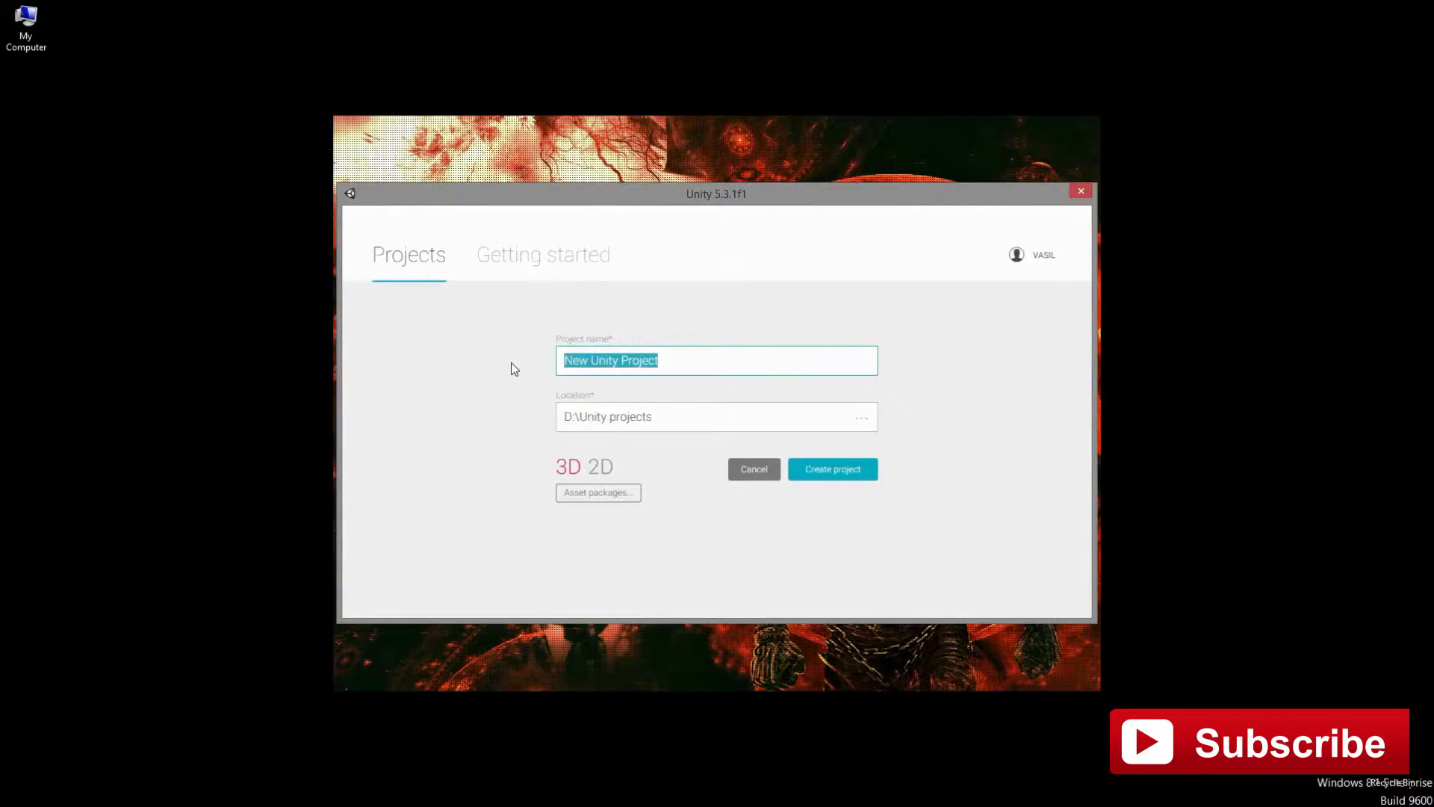
pyautogui.write('Game')
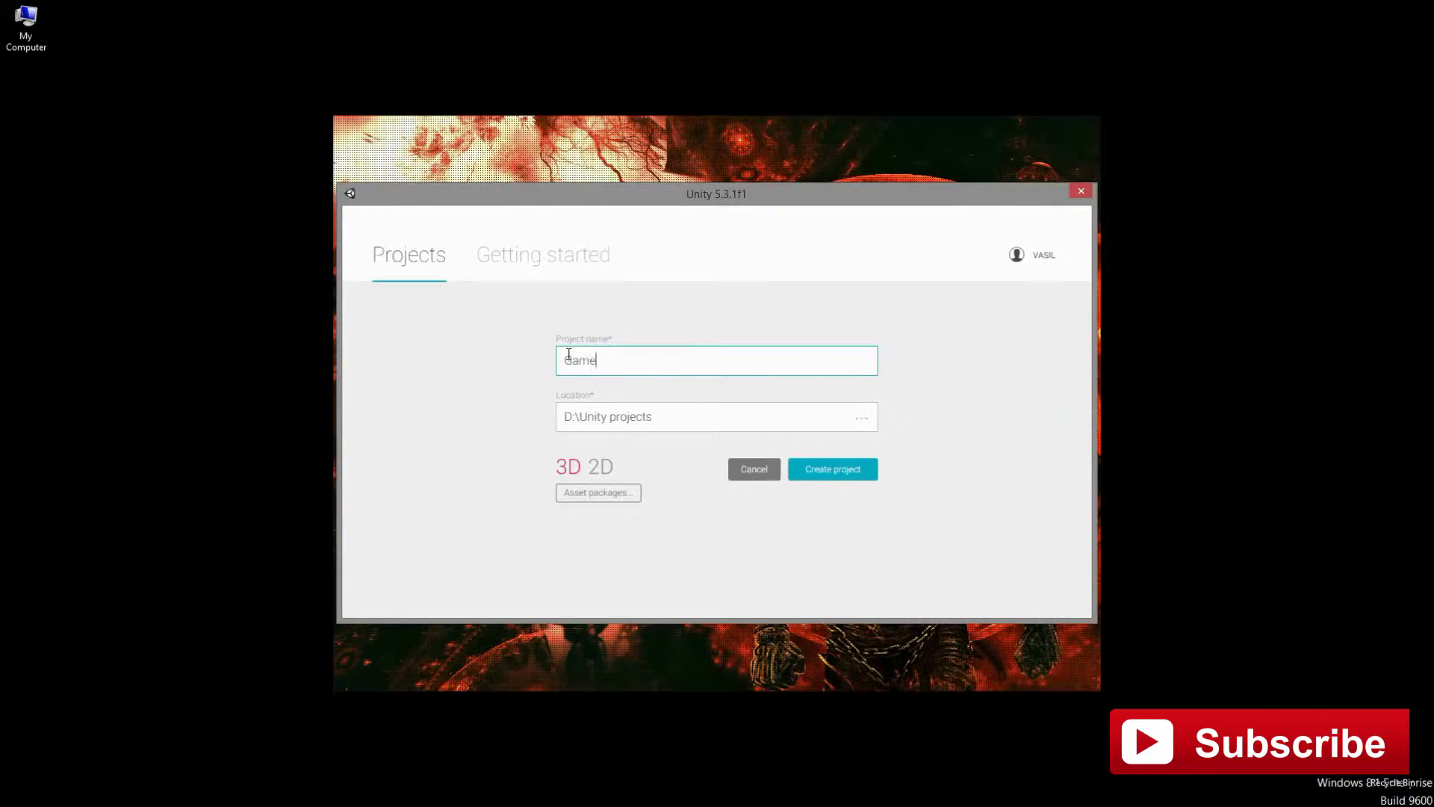
pyautogui.write(' Instructable')
# Include the Characters asset package and create the project in D:\Unity projects
pyautogui.click(602, 496)
pyautogui.moveTo(840, 399)
pyautogui.mouseDown()
pyautogui.moveTo(846, 551)
pyautogui.moveTo(845, 390)
pyautogui.mouseUp()
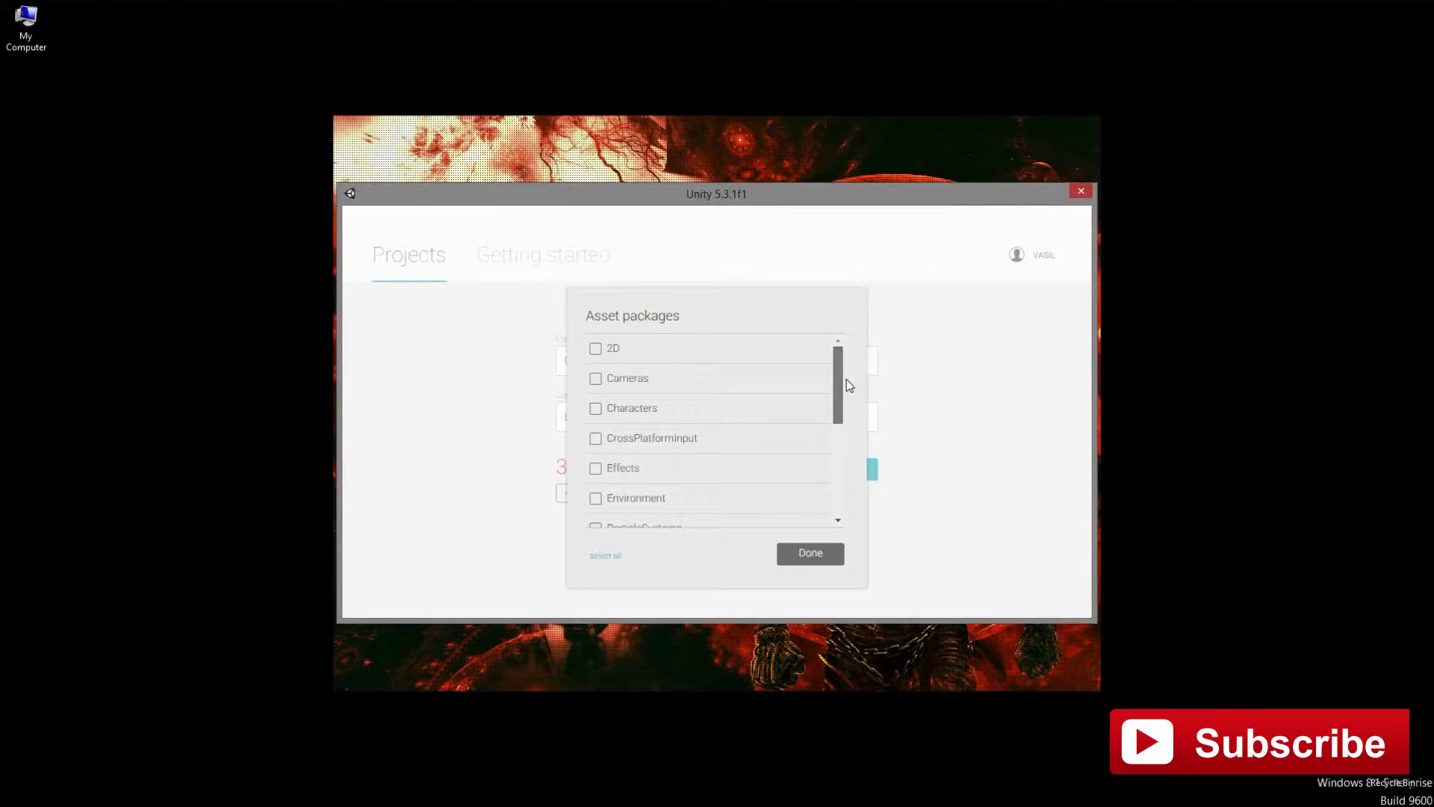
pyautogui.click(595, 409)
pyautogui.click(794, 557)
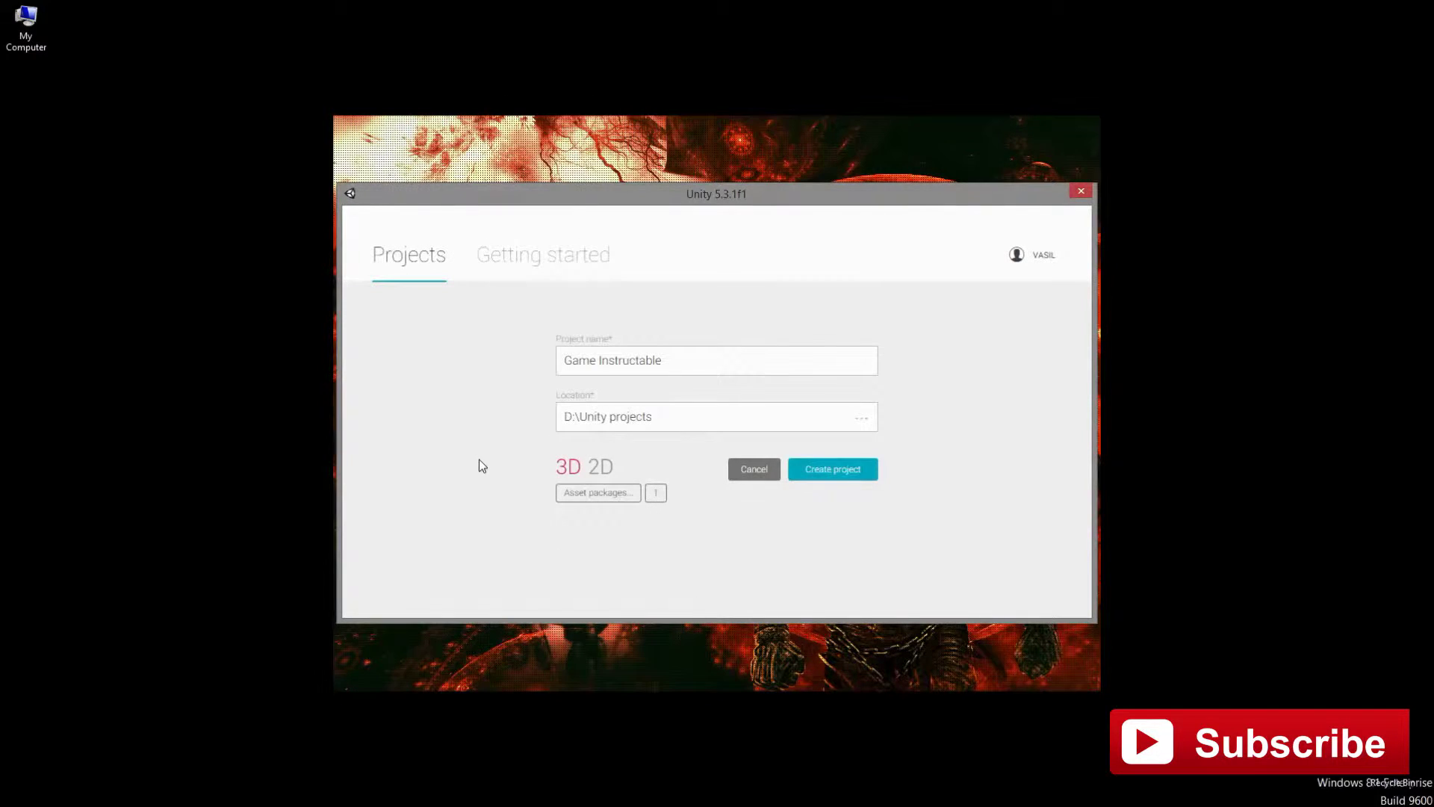
pyautogui.moveTo(691, 425); pyautogui.dragTo(509, 431)
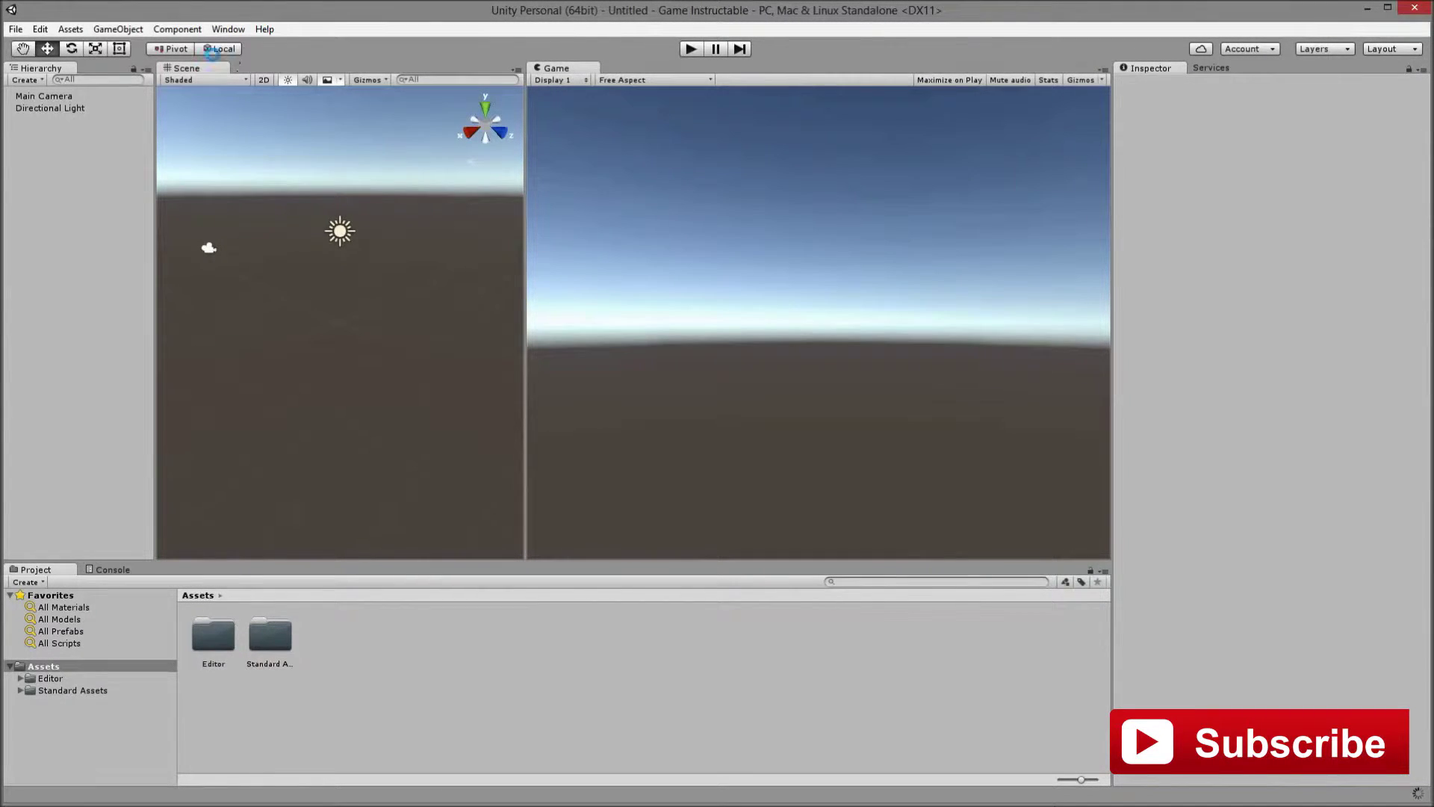
# Dock the Game view as a tab beside the Scene view and bring the Scene view to the front
pyautogui.moveTo(559, 68); pyautogui.dragTo(181, 66)
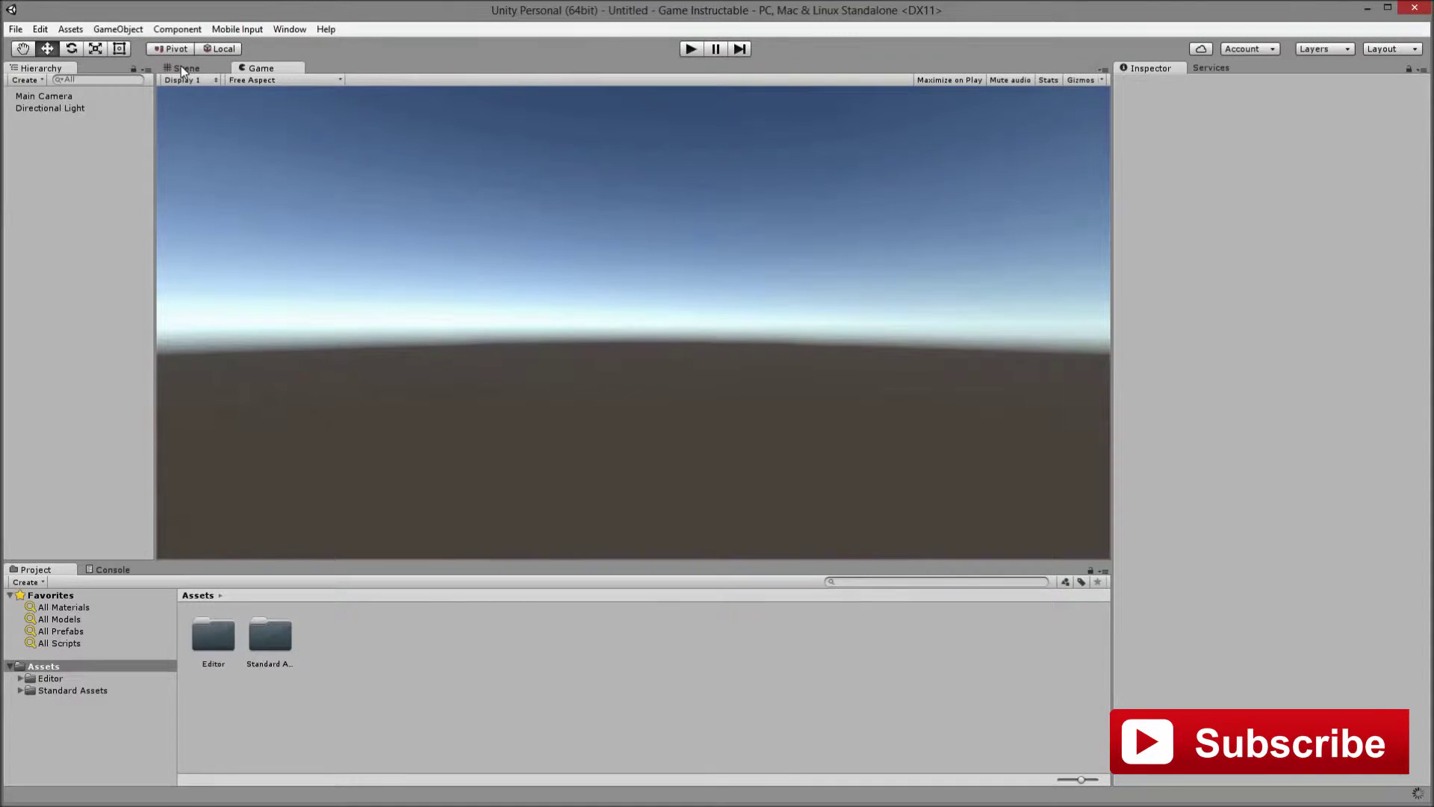
pyautogui.click(192, 68)
pyautogui.press('q')
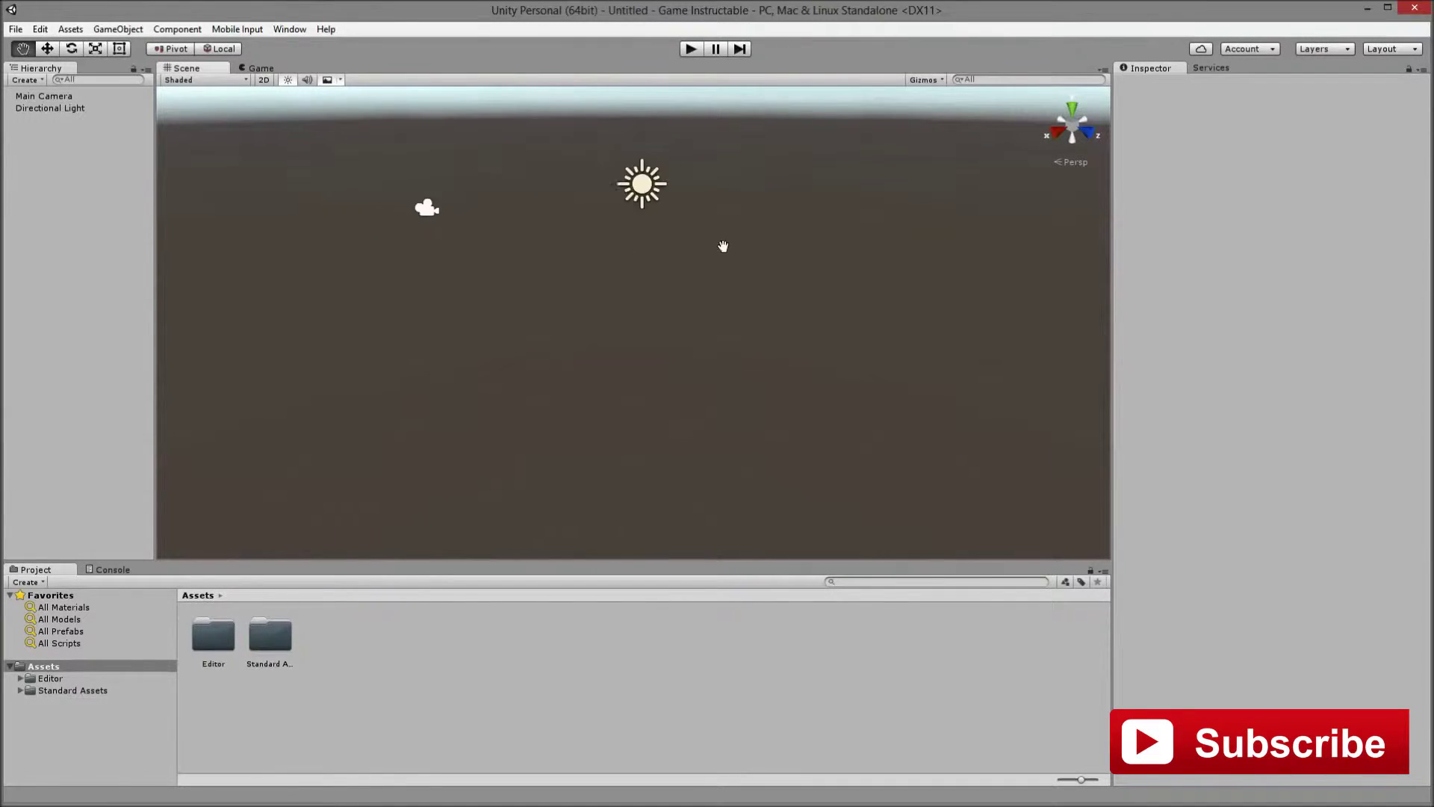
pyautogui.moveTo(723, 246); pyautogui.dragTo(478, 283)
# Delete the Main Camera from the scene
pyautogui.click(60, 95)
pyautogui.rightClick(60, 97)
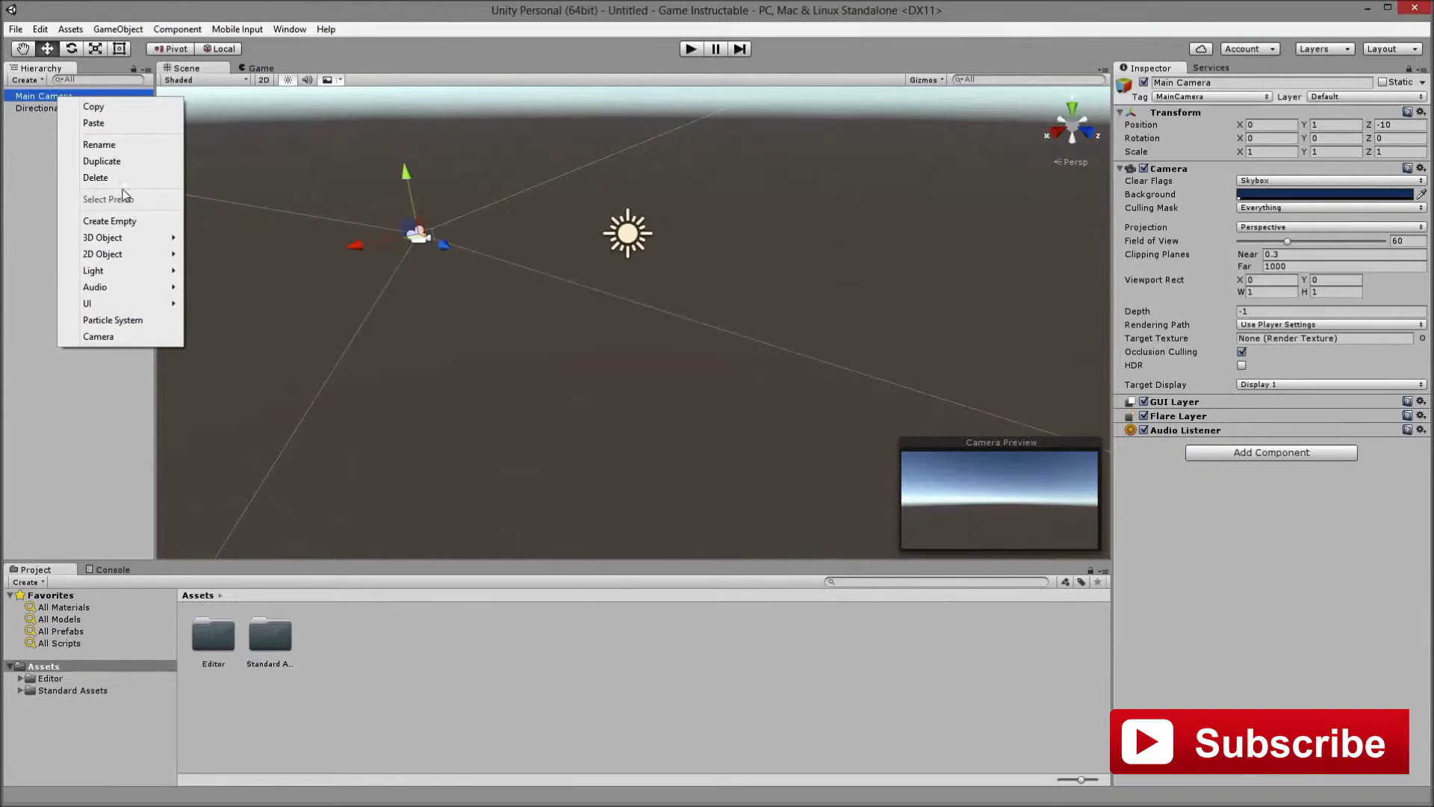
pyautogui.click(121, 177)
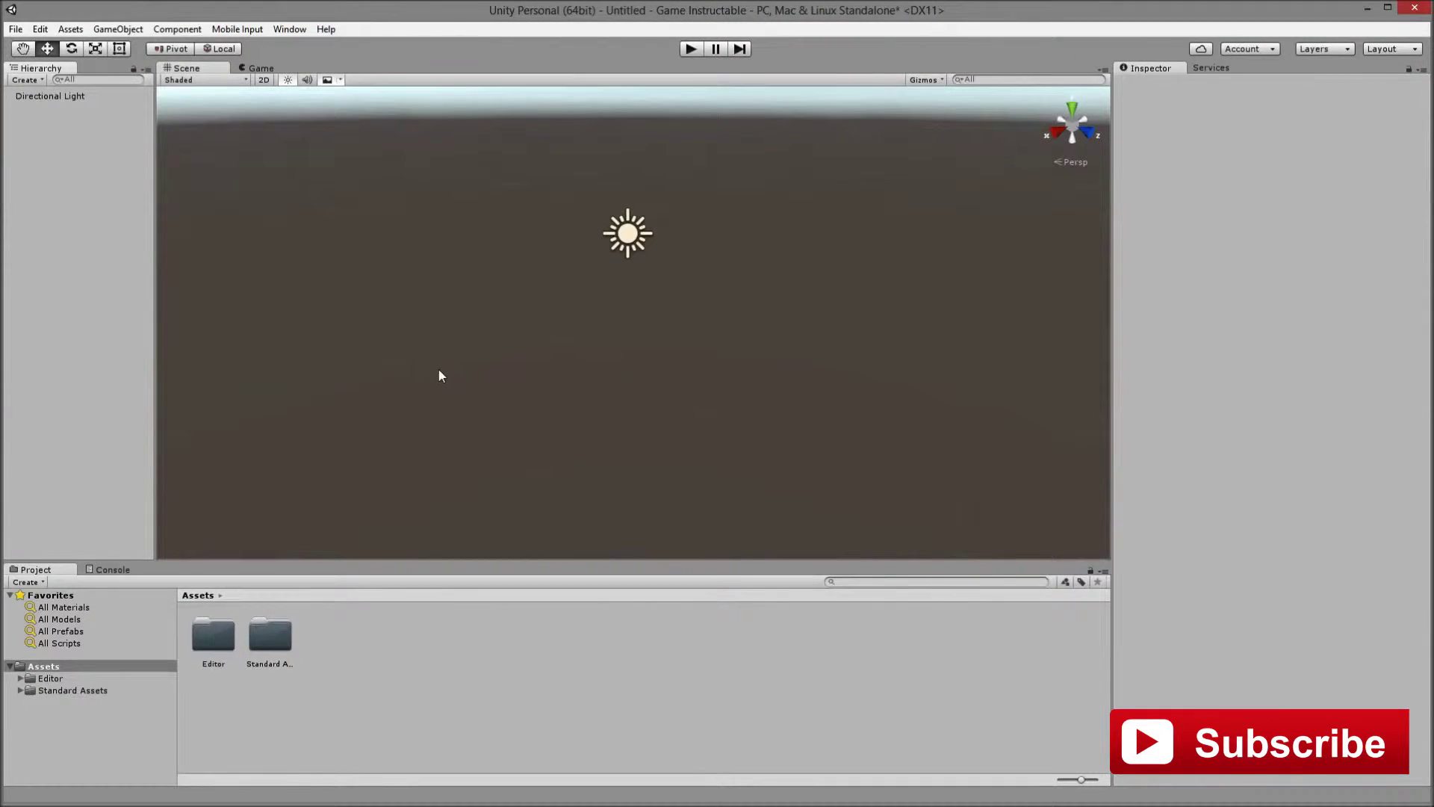
# Open the Prefabs folder under Standard Assets, Characters, FirstPersonCharacter in the project assets
pyautogui.doubleClick(272, 644)
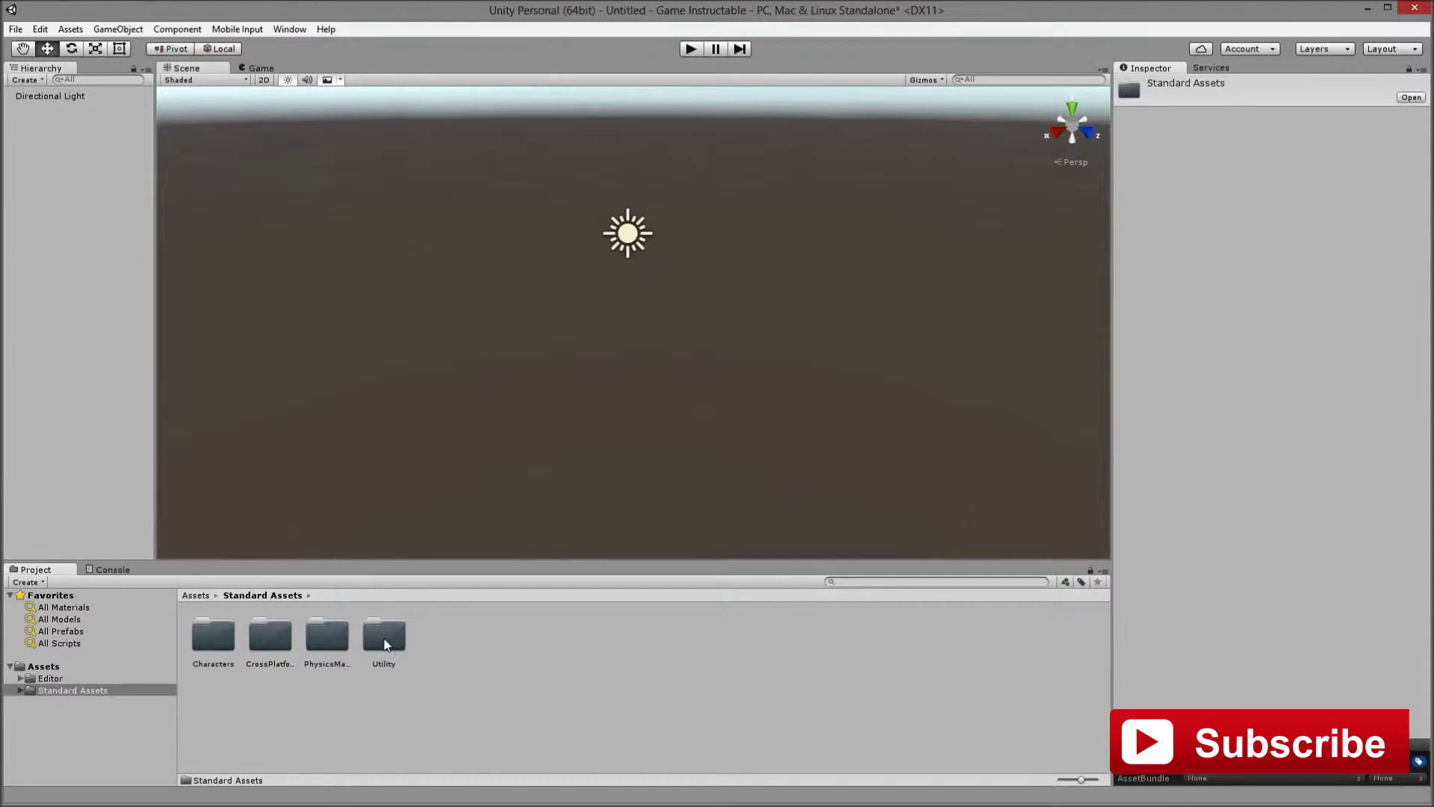
pyautogui.doubleClick(226, 634)
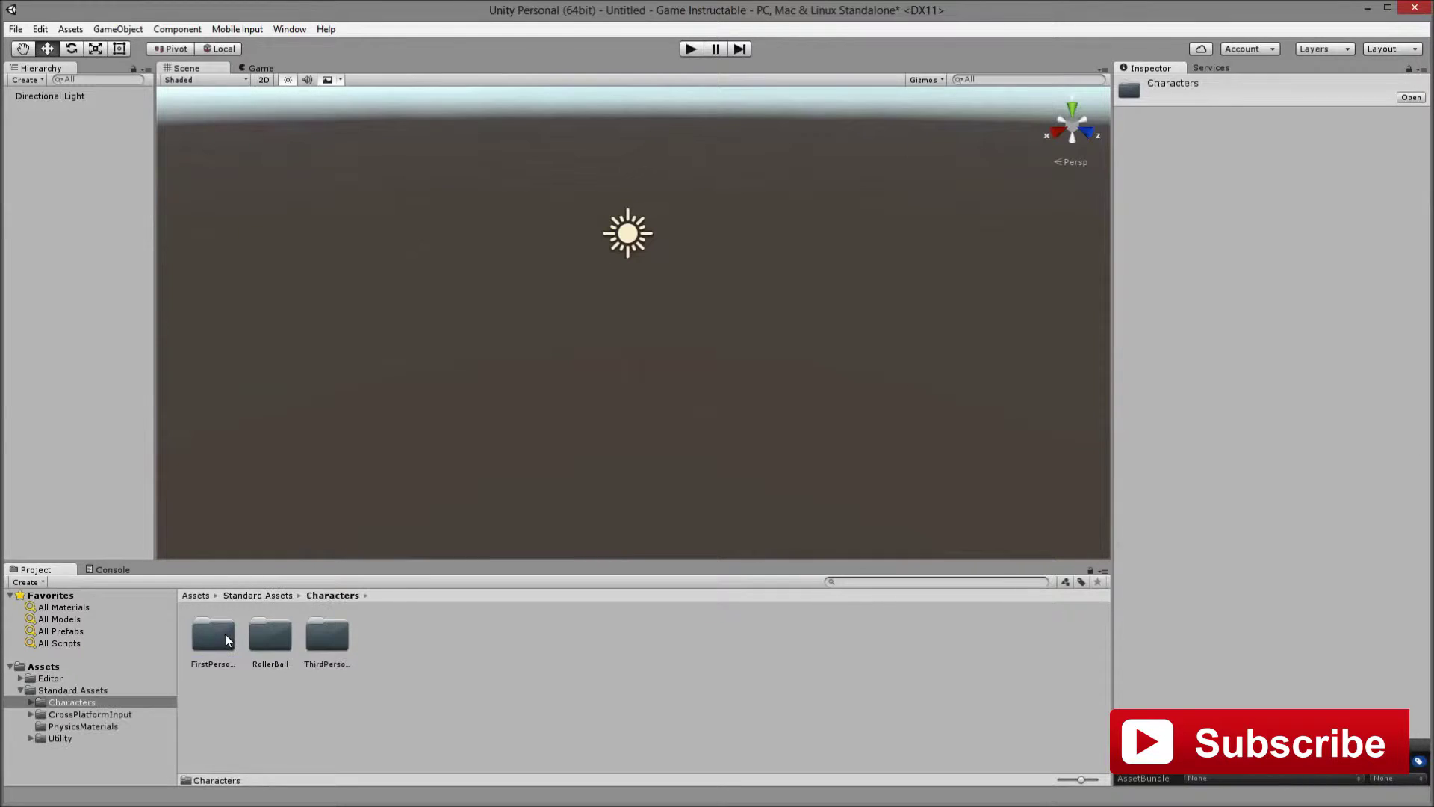
pyautogui.doubleClick(214, 636)
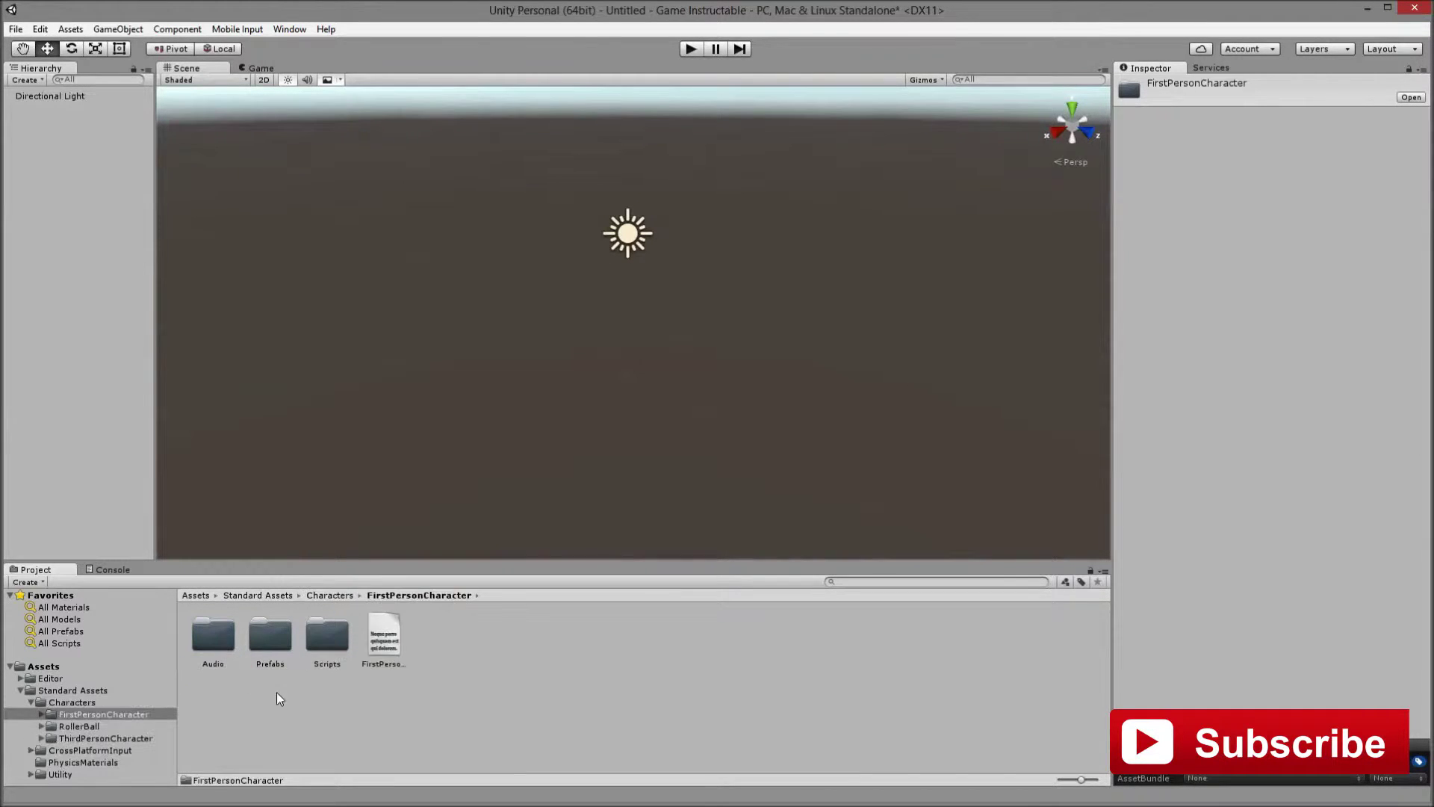
pyautogui.doubleClick(284, 636)
# Place the RigidBodyFPSController prefab in the scene at about X 0, Y 1.94, Z -1.32
pyautogui.click(283, 636)
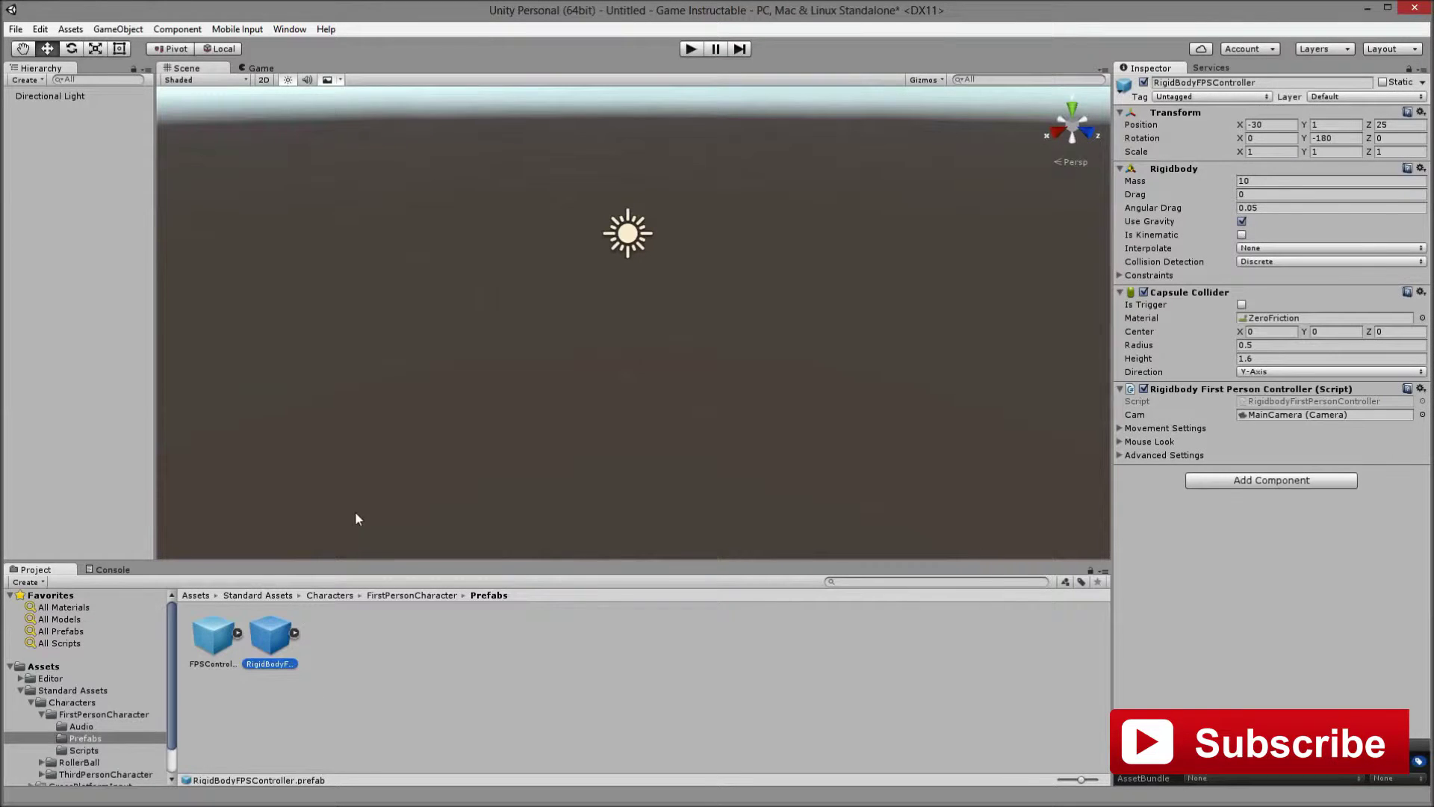
pyautogui.moveTo(265, 646); pyautogui.dragTo(576, 335)
pyautogui.moveTo(582, 269); pyautogui.dragTo(584, 272)
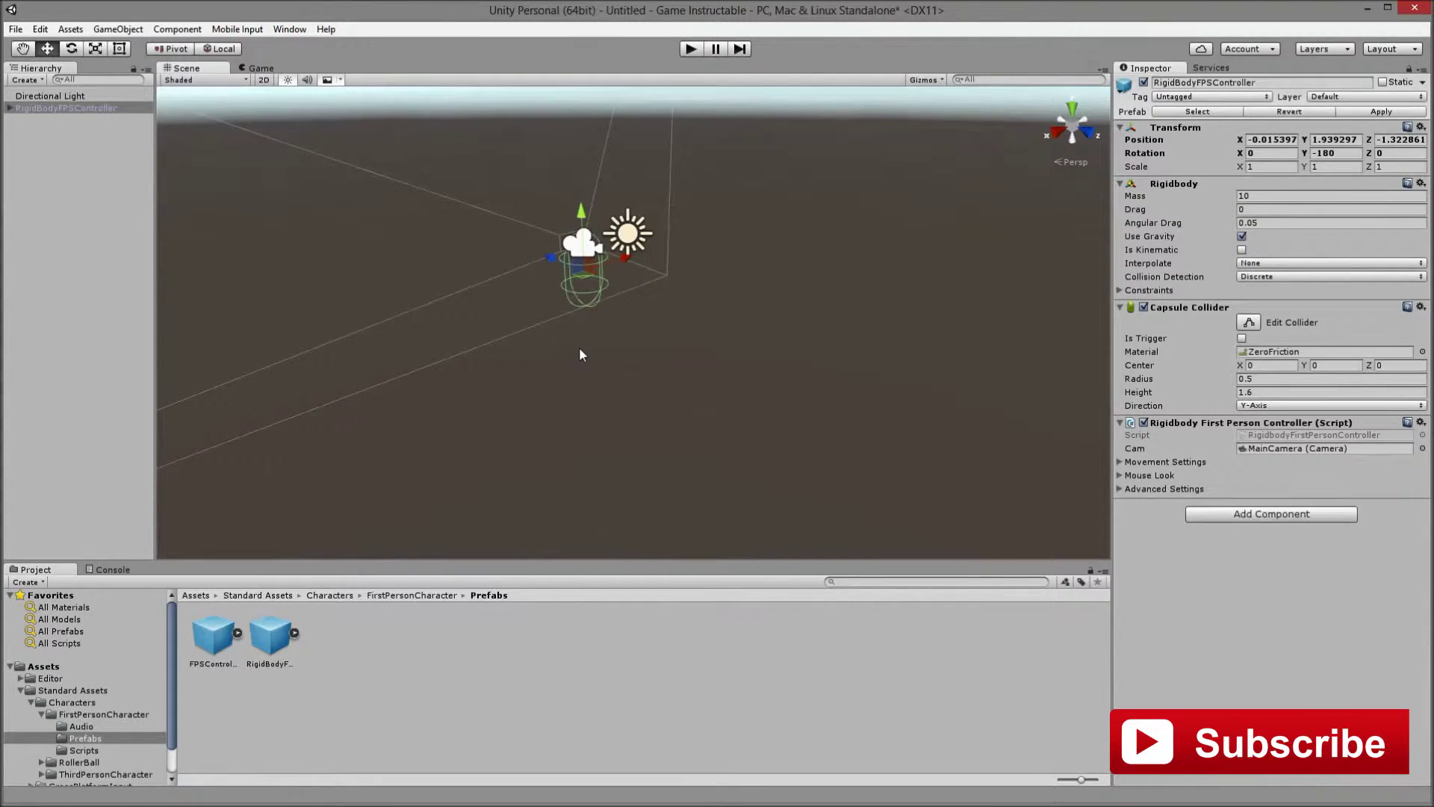
# Add a 3D cube to the scene
pyautogui.moveTo(580, 346); pyautogui.dragTo(733, 306, button='middle')
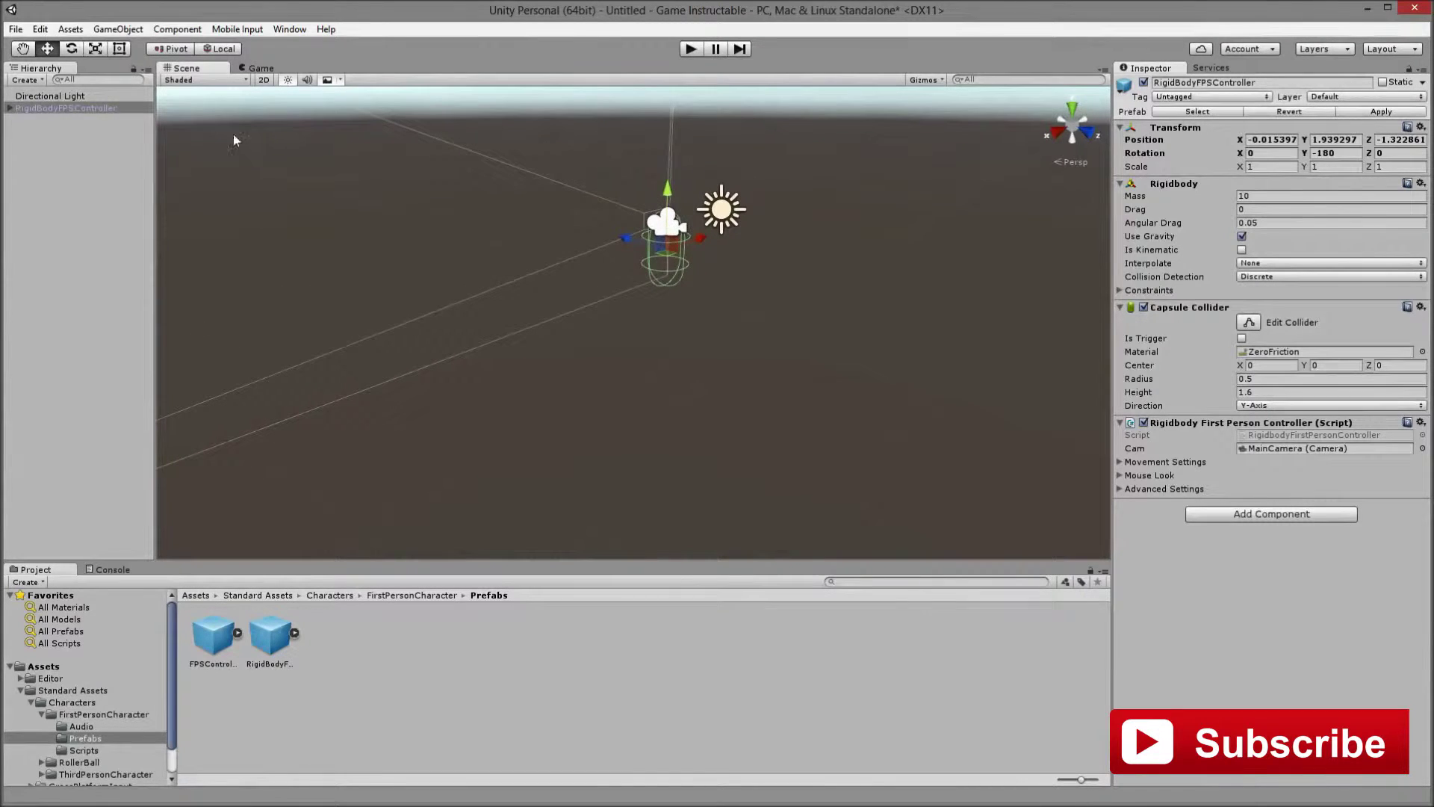
pyautogui.click(232, 28)
pyautogui.moveTo(127, 29)
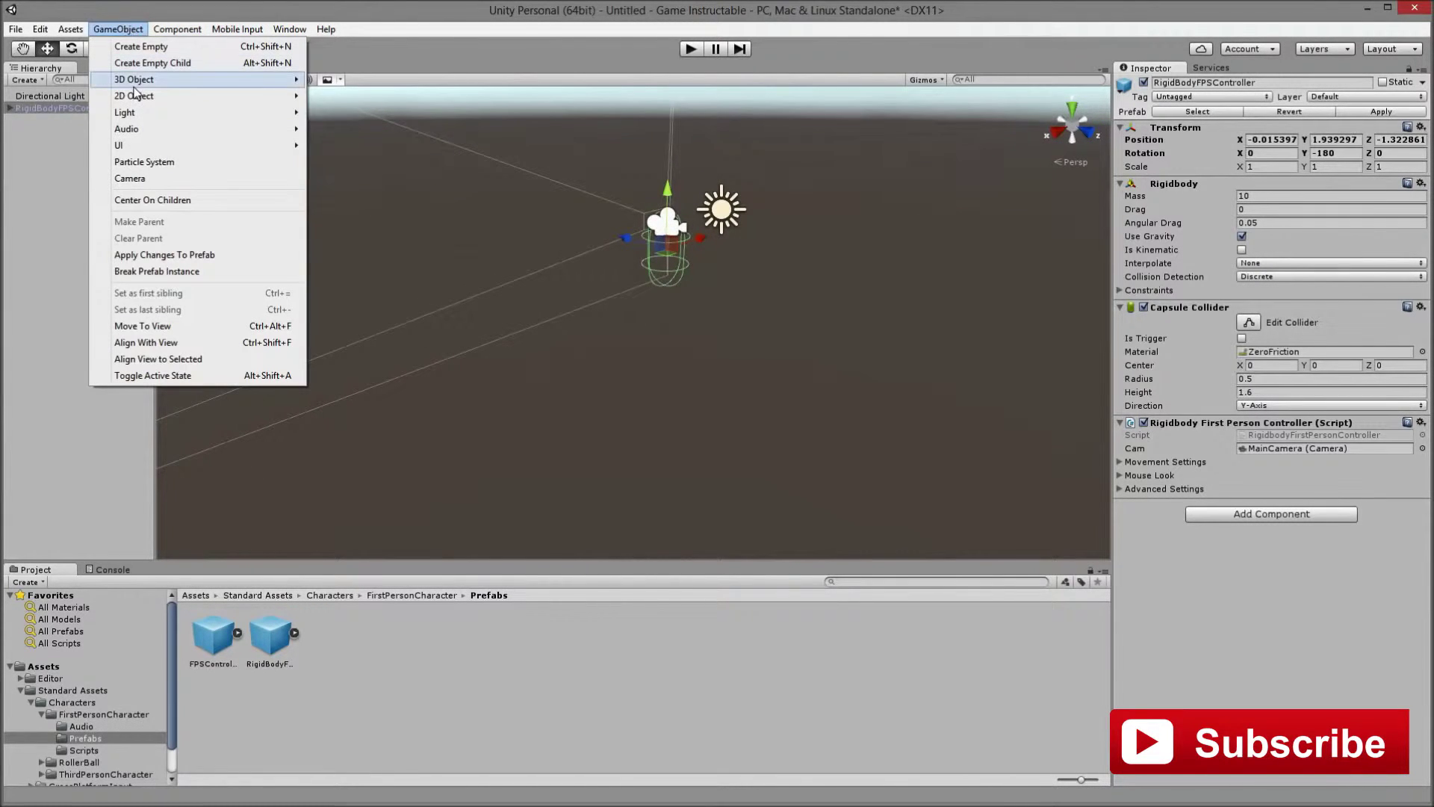
pyautogui.moveTo(149, 79)
pyautogui.click(337, 80)
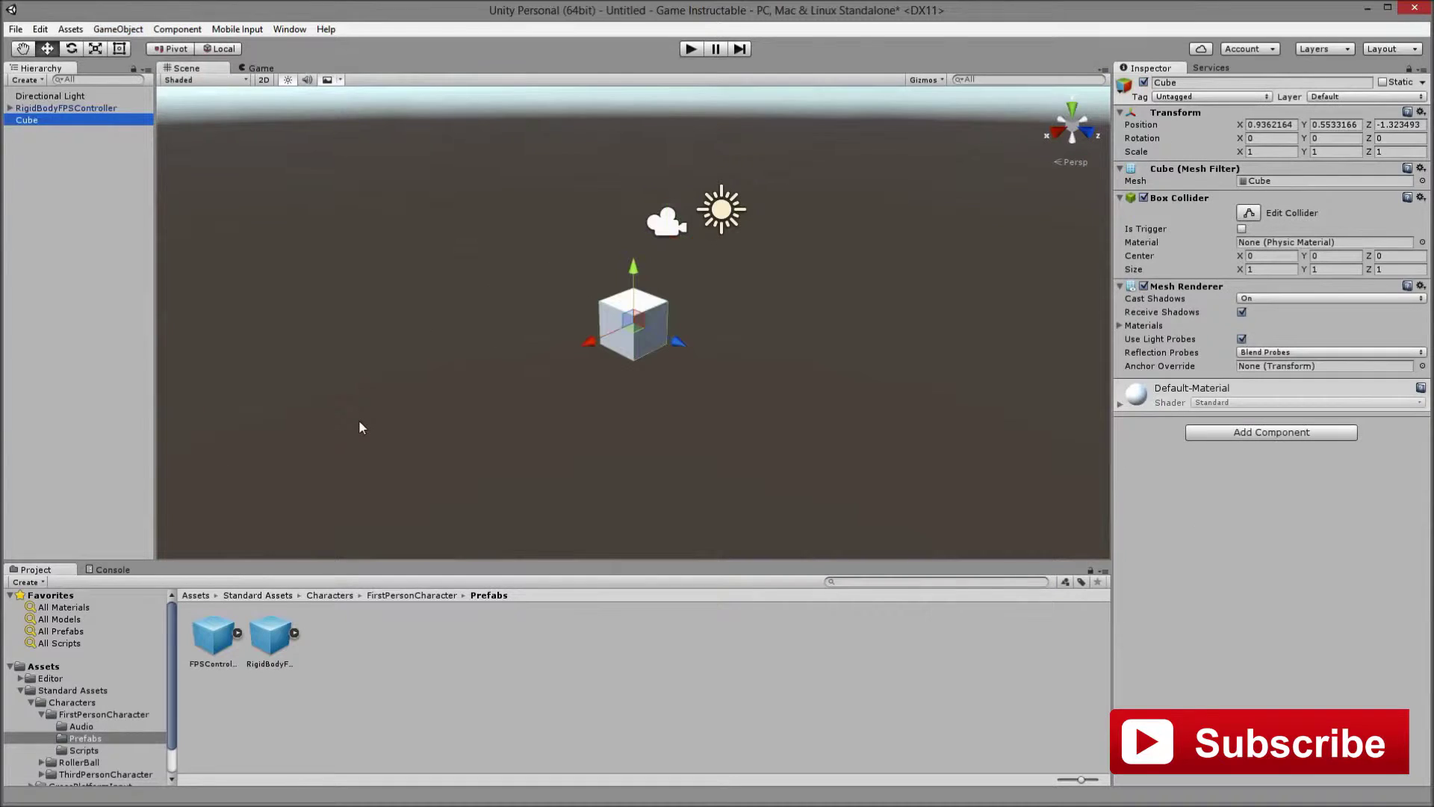
pyautogui.moveTo(671, 361); pyautogui.dragTo(656, 381, button='middle')
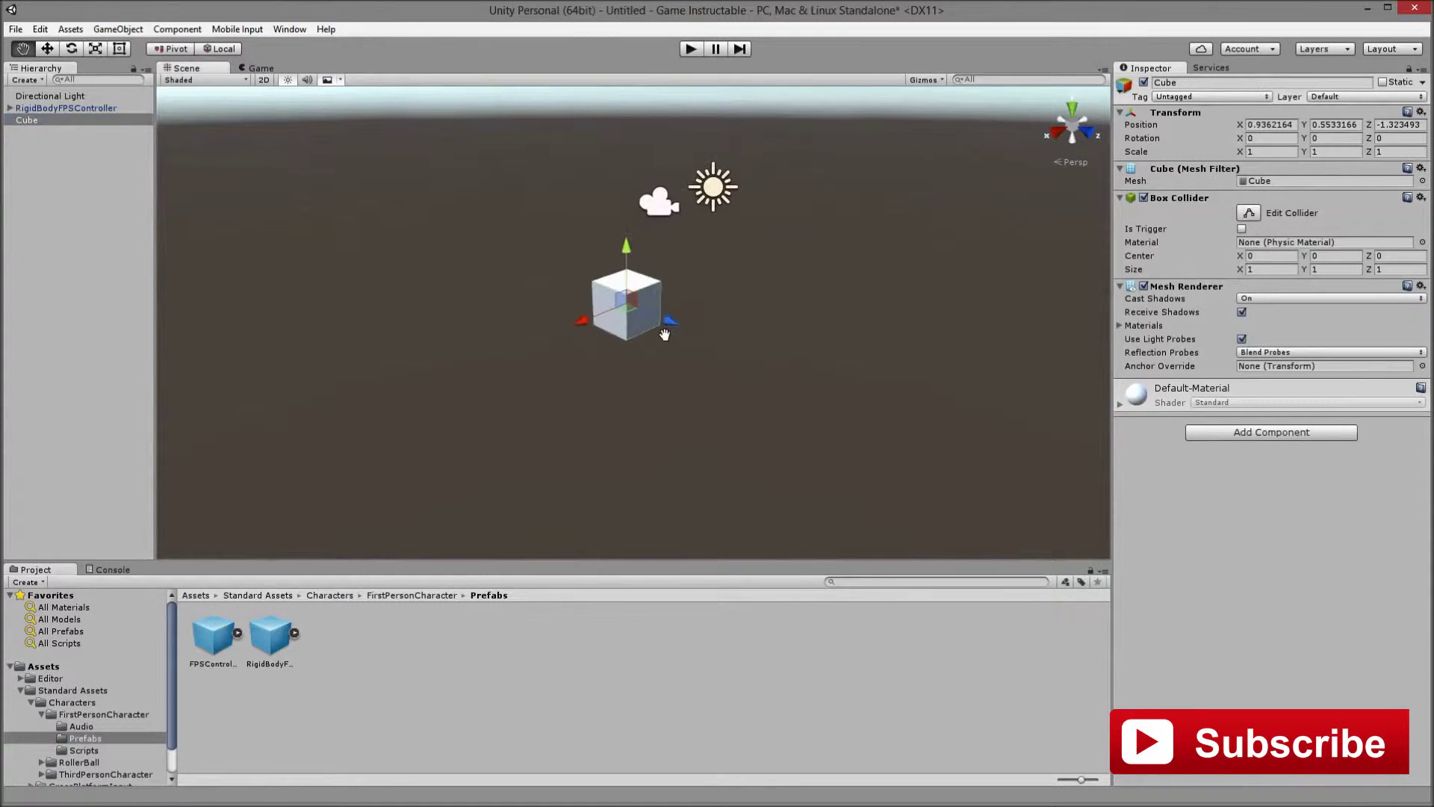
# Rename the RigidBodyFPSController object to Player and assign it the Player tag
pyautogui.moveTo(665, 335); pyautogui.dragTo(340, 215, button='right')
pyautogui.rightClick(36, 109)
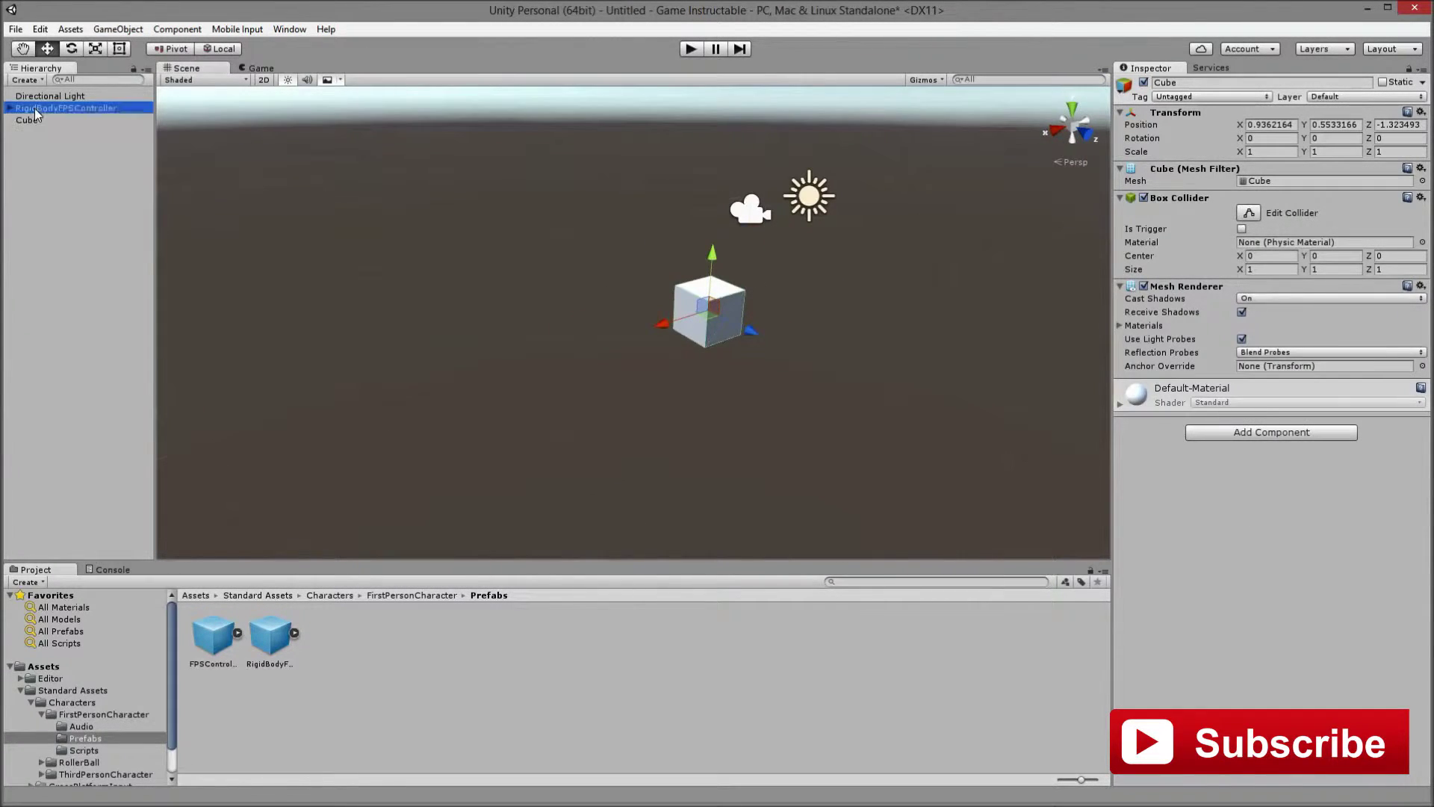
pyautogui.click(127, 163)
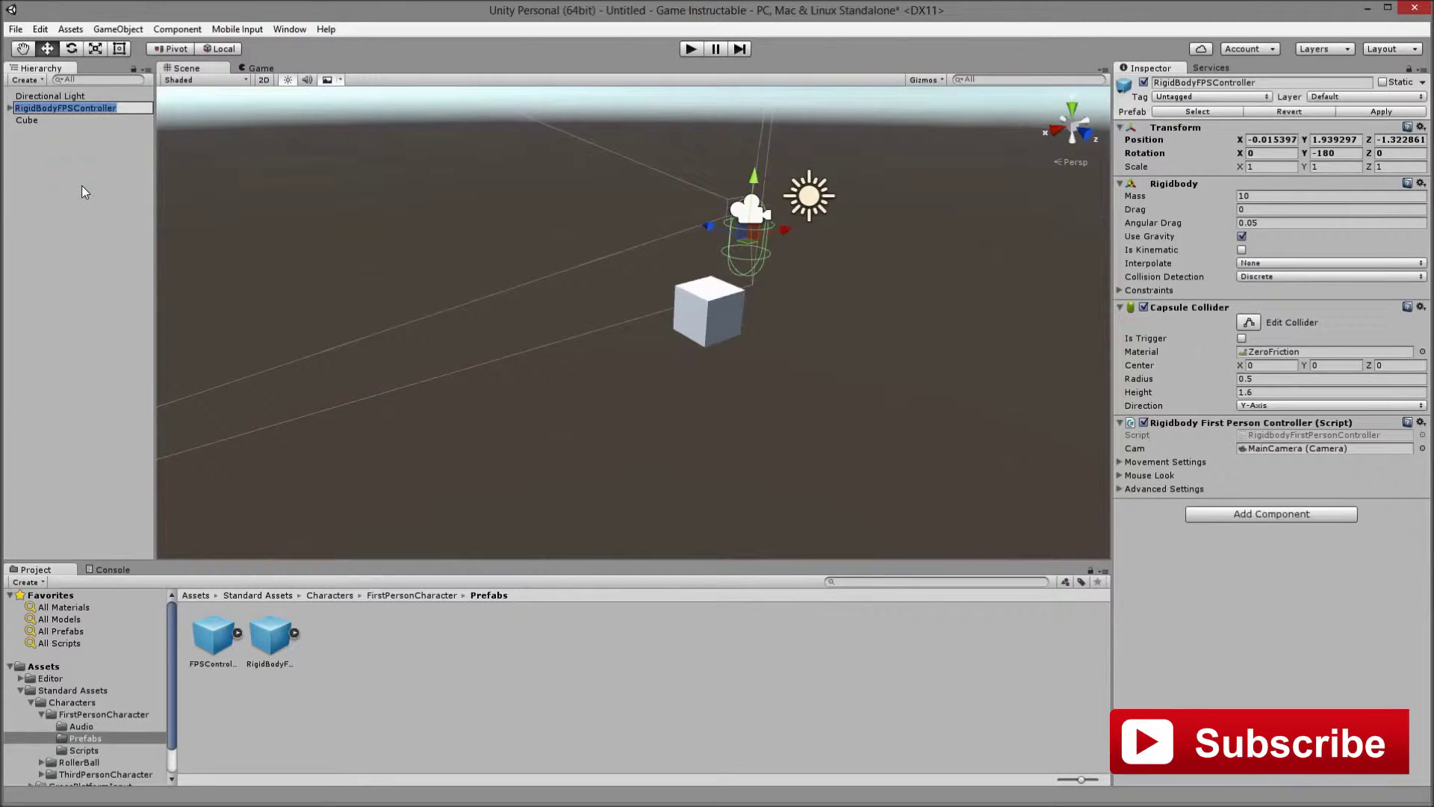
pyautogui.write('Player')
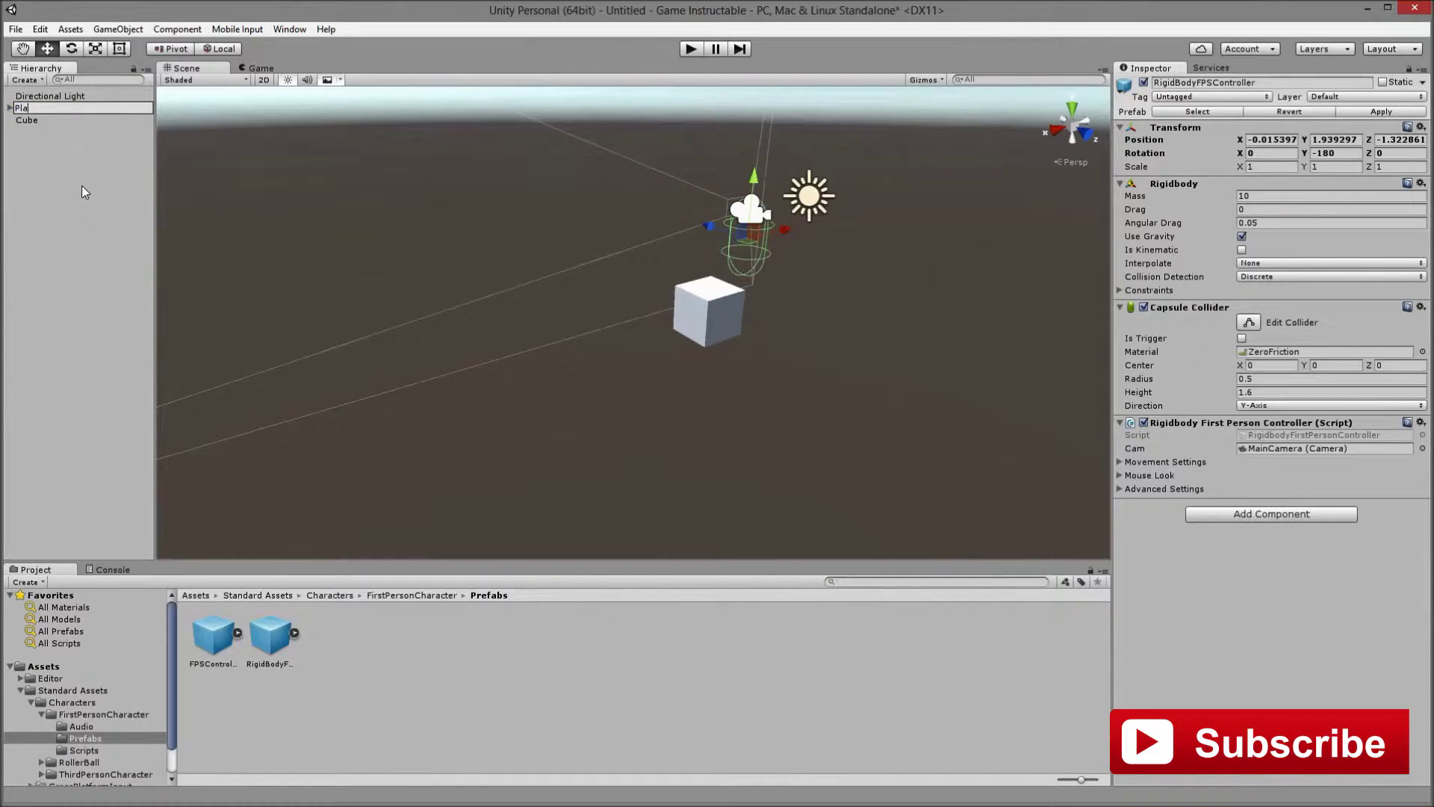
pyautogui.press('Return')
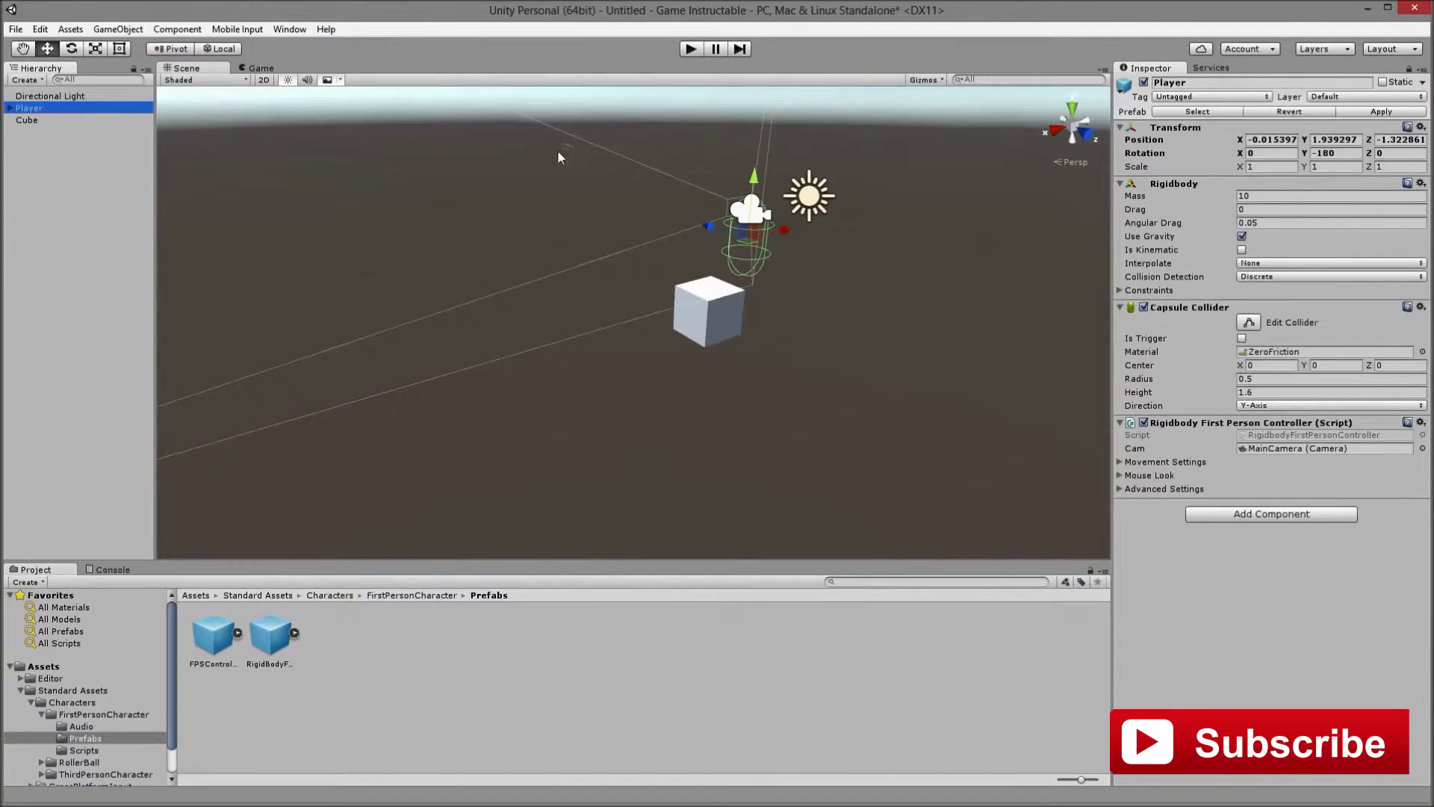
pyautogui.click(1170, 97)
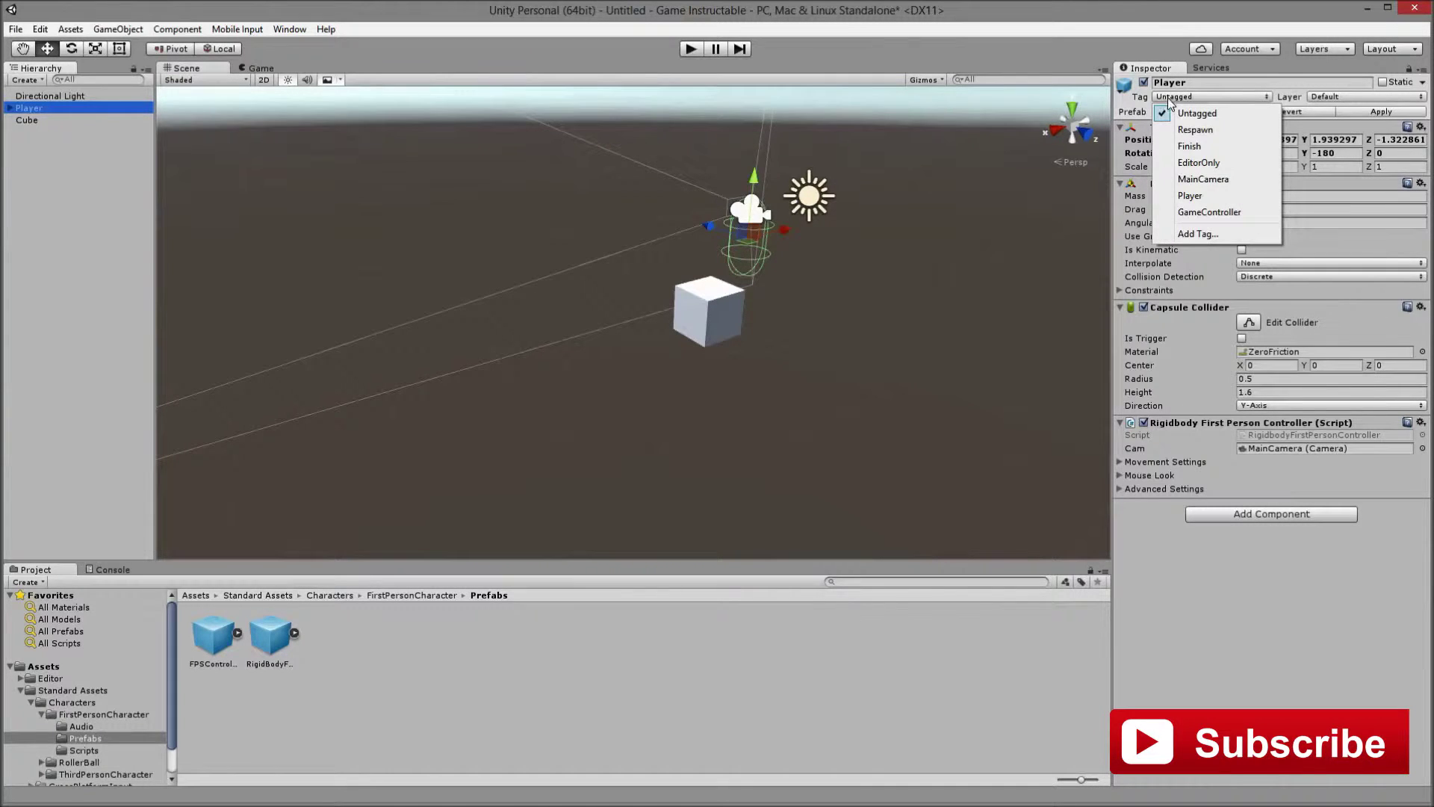
pyautogui.click(1190, 195)
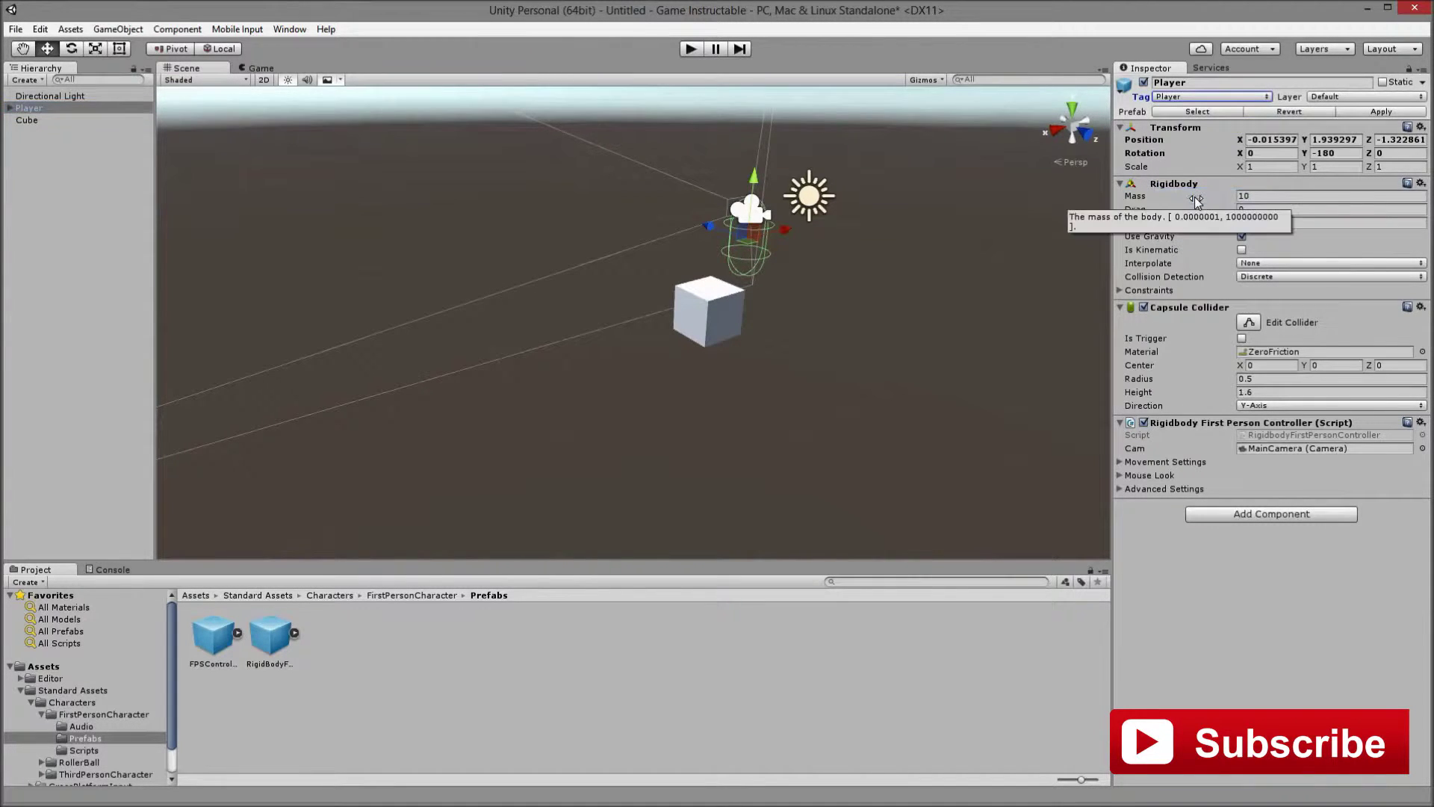
# Create a new tag named Floor in the project's Tags & Layers settings
pyautogui.click(1177, 104)
pyautogui.click(1143, 233)
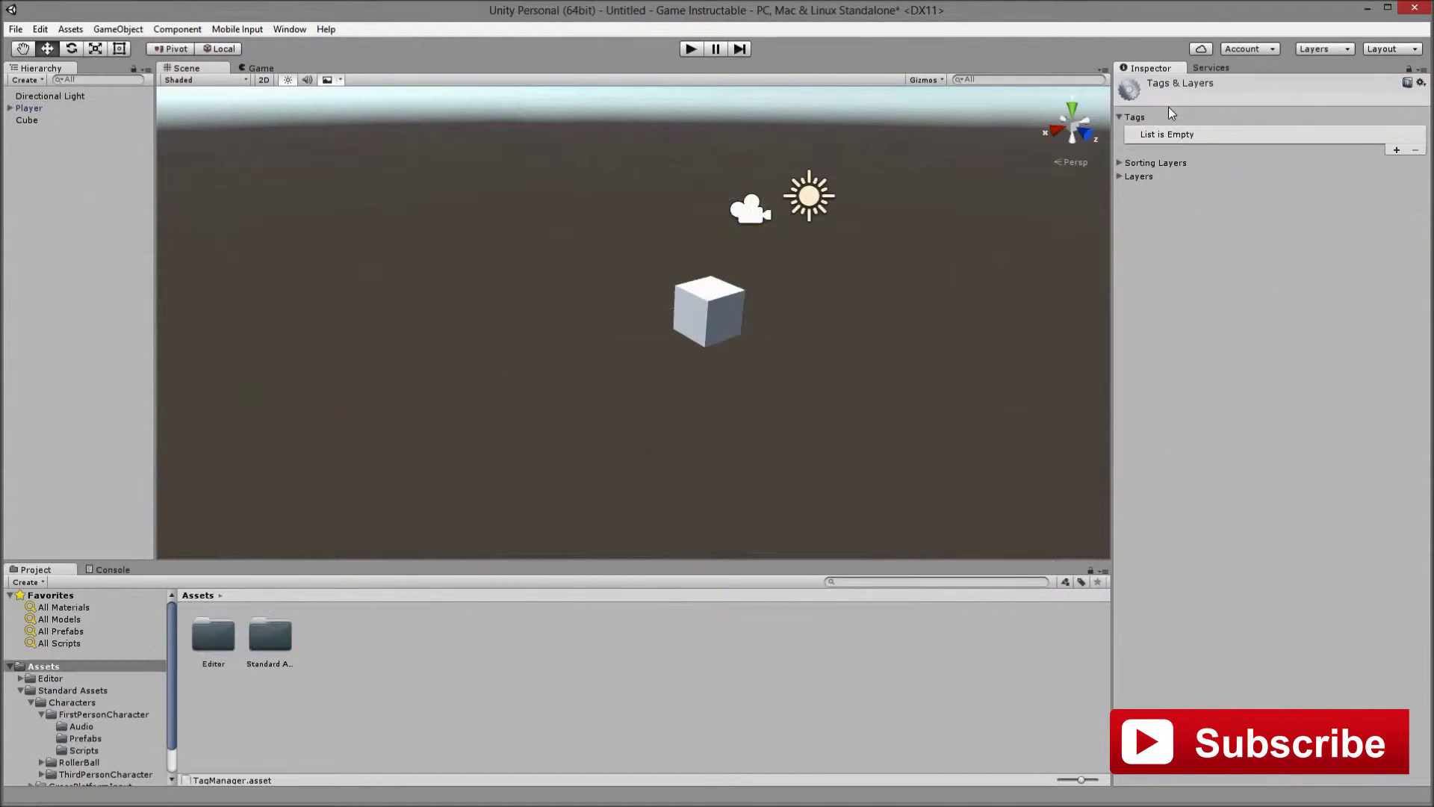
pyautogui.click(1397, 150)
pyautogui.click(1135, 139)
pyautogui.write('Floor')
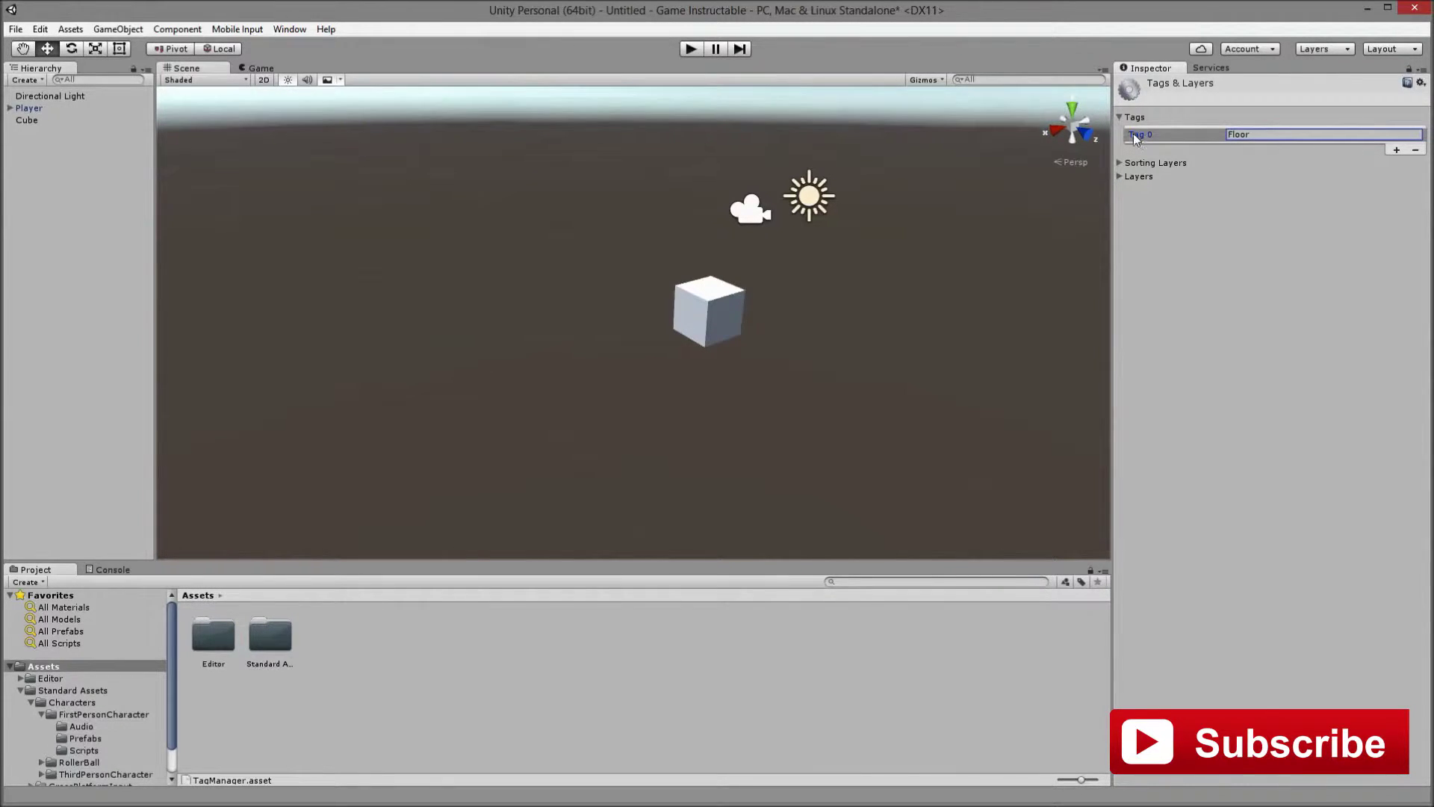
pyautogui.click(442, 262)
# Check the Player object's tag choices for the custom Floor tag
pyautogui.doubleClick(29, 108)
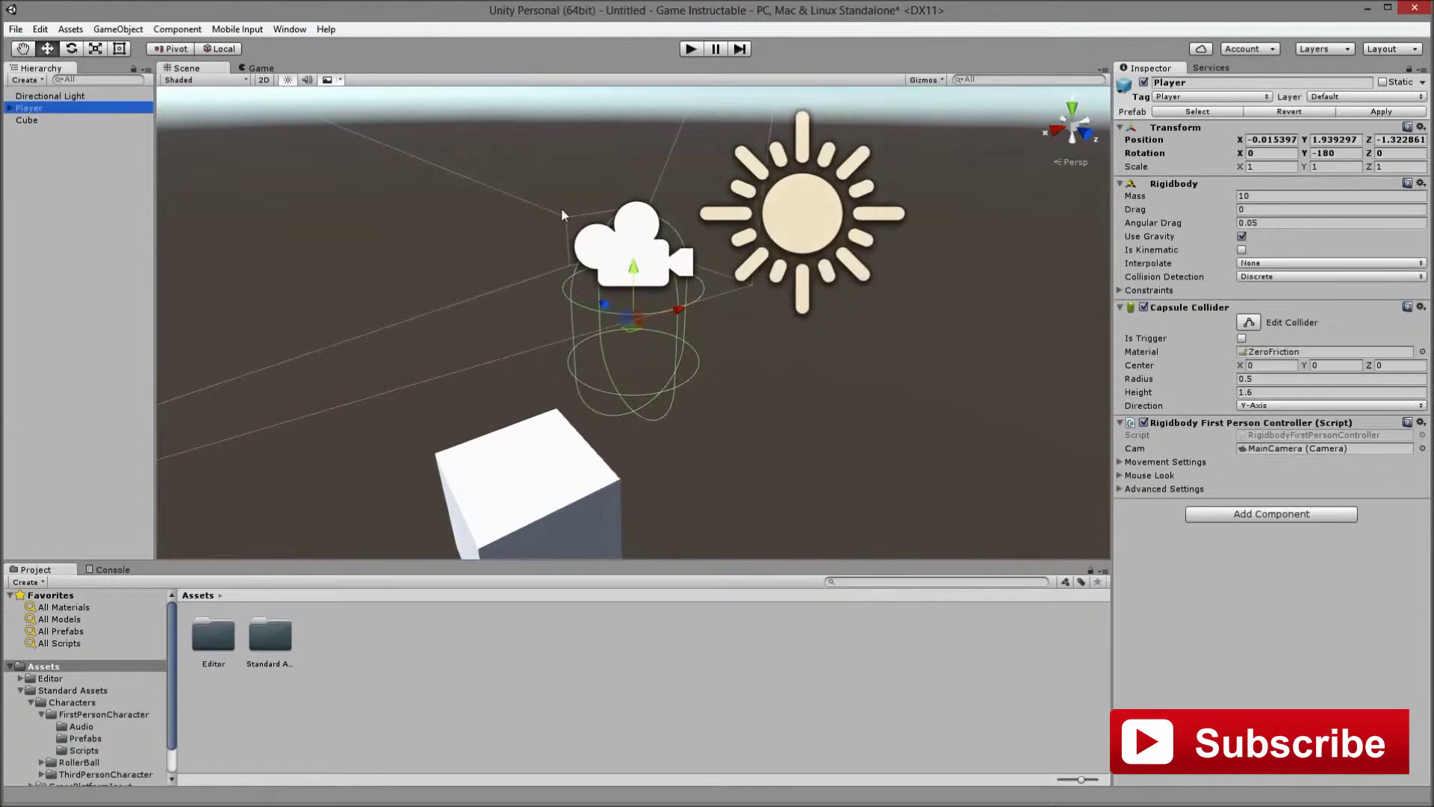
pyautogui.click(1210, 96)
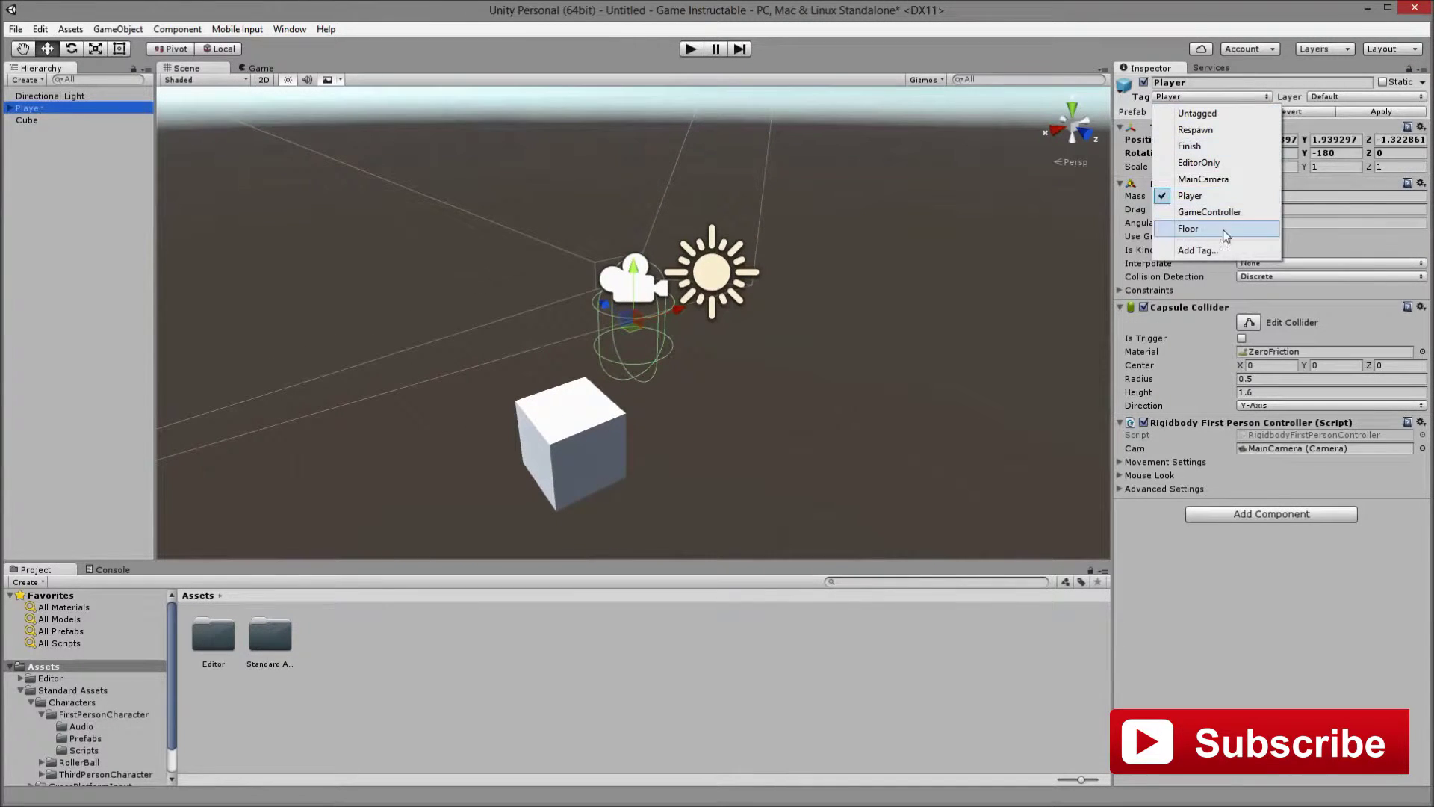
pyautogui.click(1217, 229)
pyautogui.click(803, 368)
# Move the Player behind the cube to about X -2.21, Y 0.06, Z -1.33
pyautogui.click(586, 455)
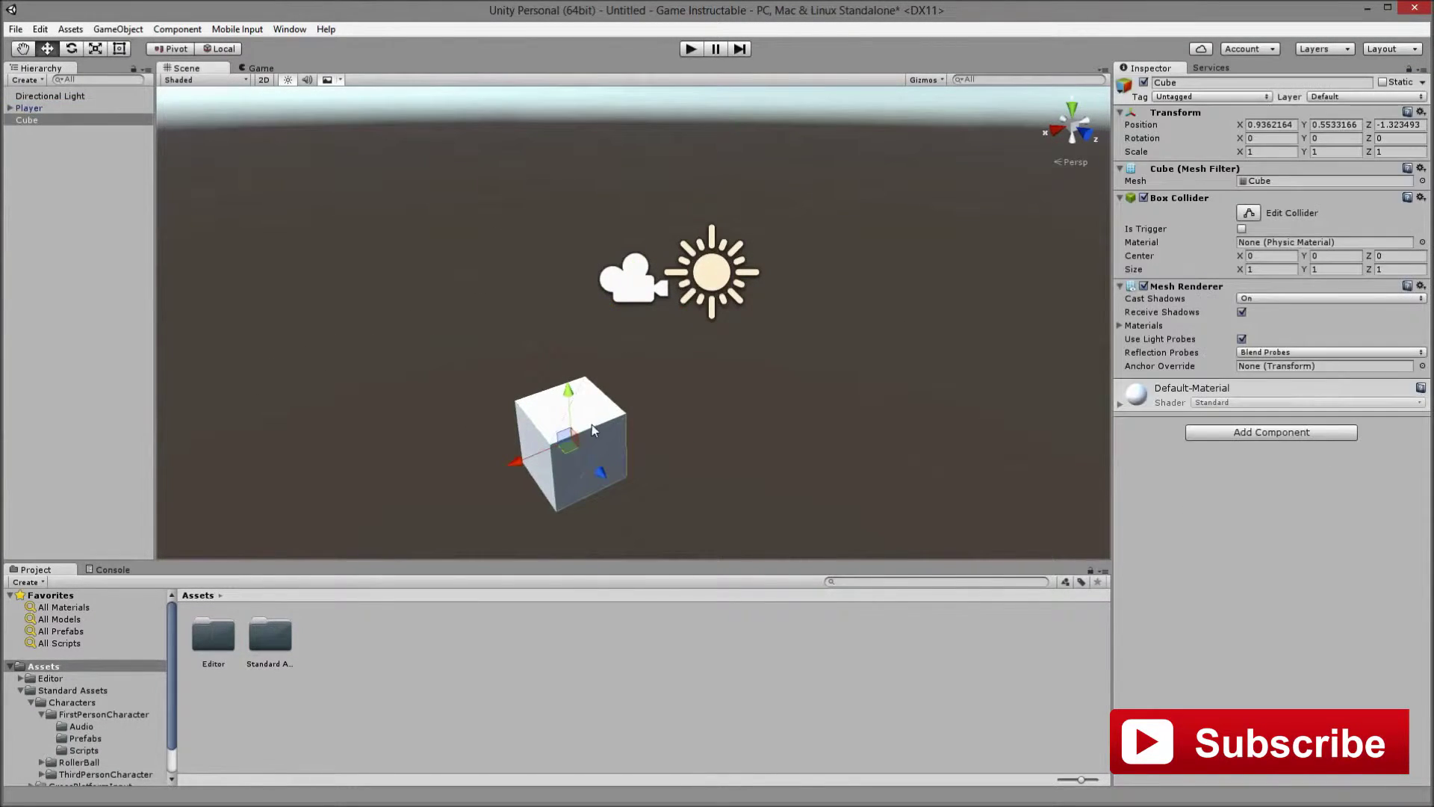
pyautogui.moveTo(590, 390); pyautogui.dragTo(771, 338, button='middle')
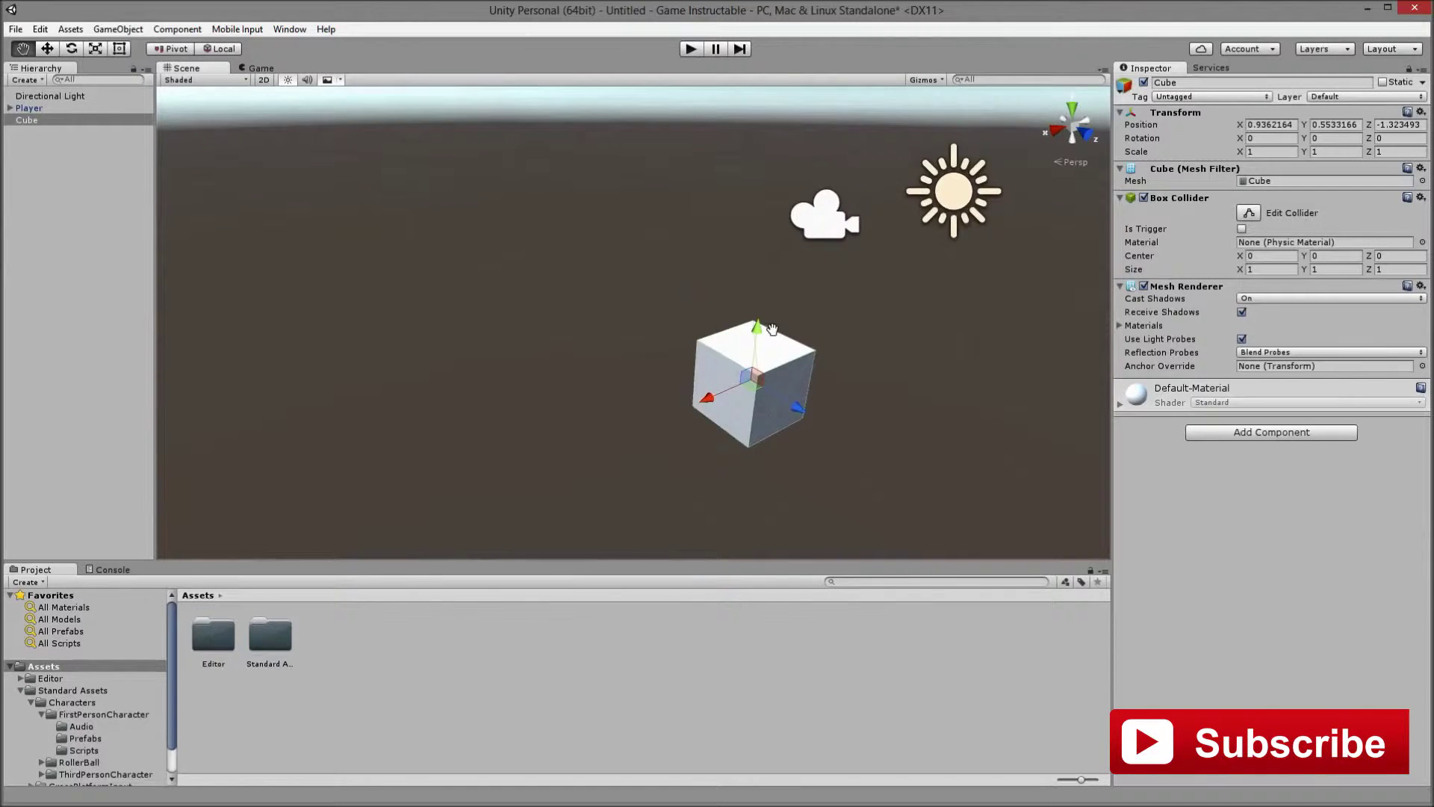
pyautogui.moveTo(567, 361); pyautogui.dragTo(755, 348, button='right')
pyautogui.click(33, 109)
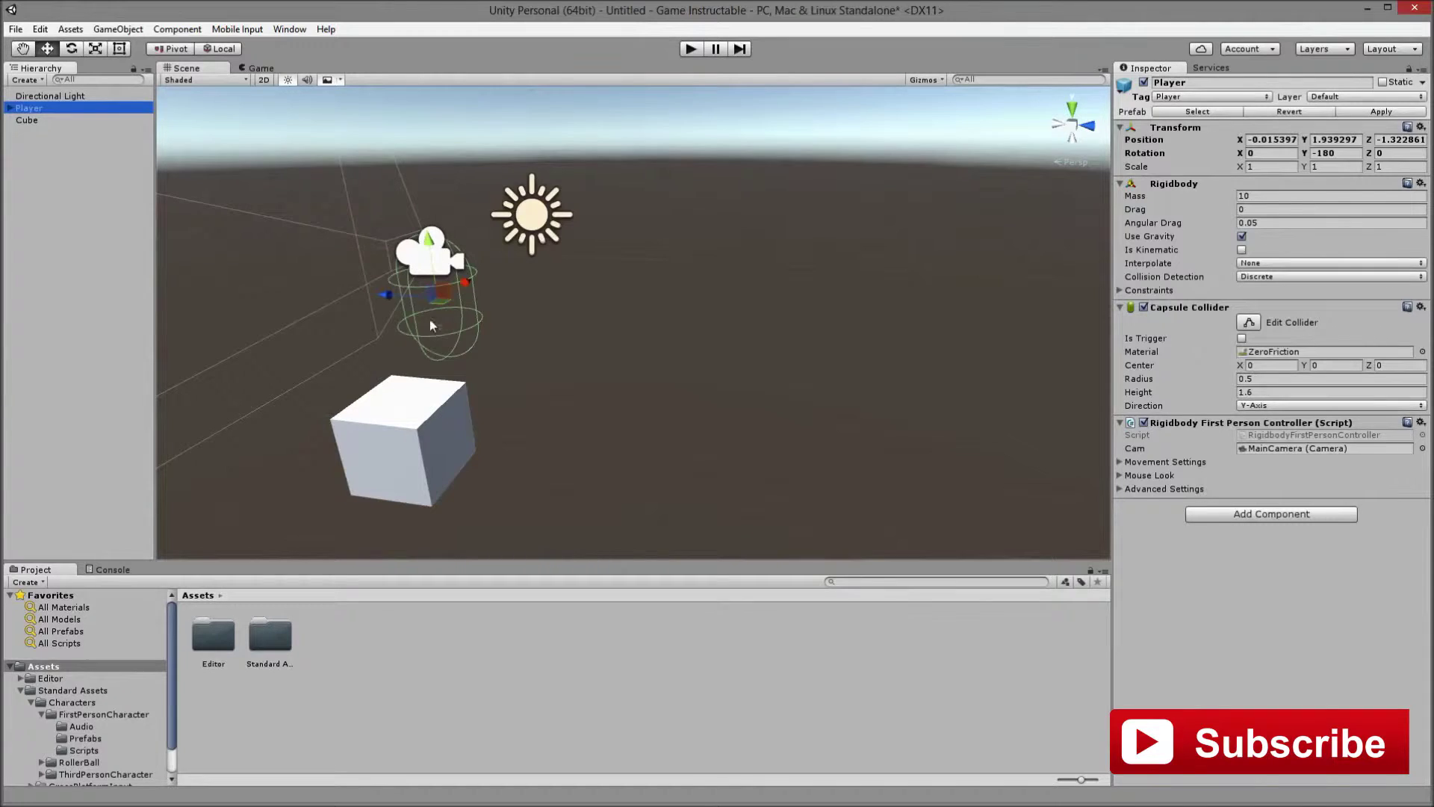
pyautogui.moveTo(439, 303); pyautogui.dragTo(388, 312)
pyautogui.moveTo(387, 312); pyautogui.dragTo(640, 325, button='middle')
pyautogui.moveTo(634, 276); pyautogui.dragTo(634, 175)
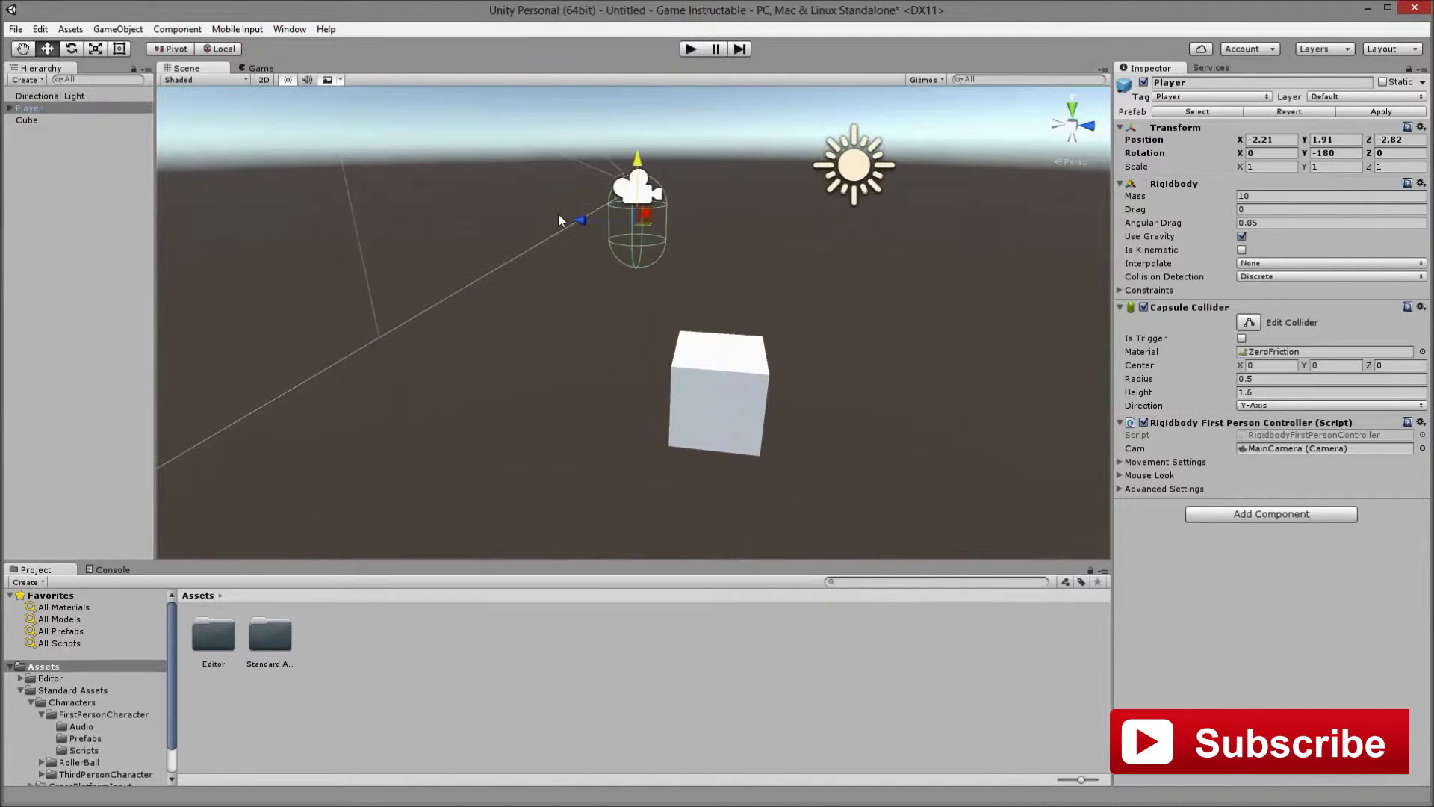
pyautogui.moveTo(579, 224); pyautogui.dragTo(714, 324)
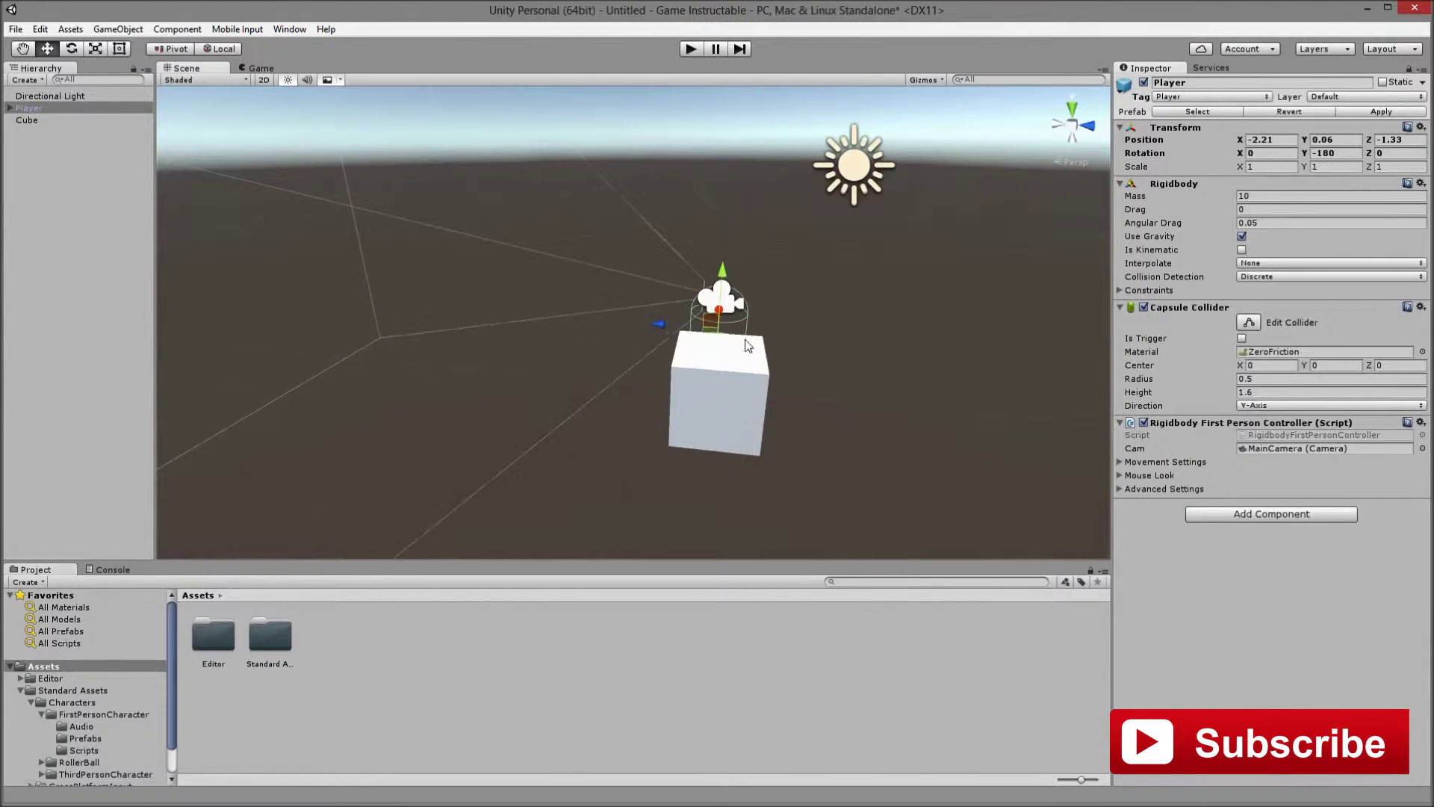
# Position the Player directly above the cube at about X 1.1, Y 1.99, Z -0.92
pyautogui.moveTo(744, 340); pyautogui.dragTo(642, 351, button='middle')
pyautogui.moveTo(642, 351); pyautogui.dragTo(545, 424, button='right')
pyautogui.scroll(3, 544, 424)
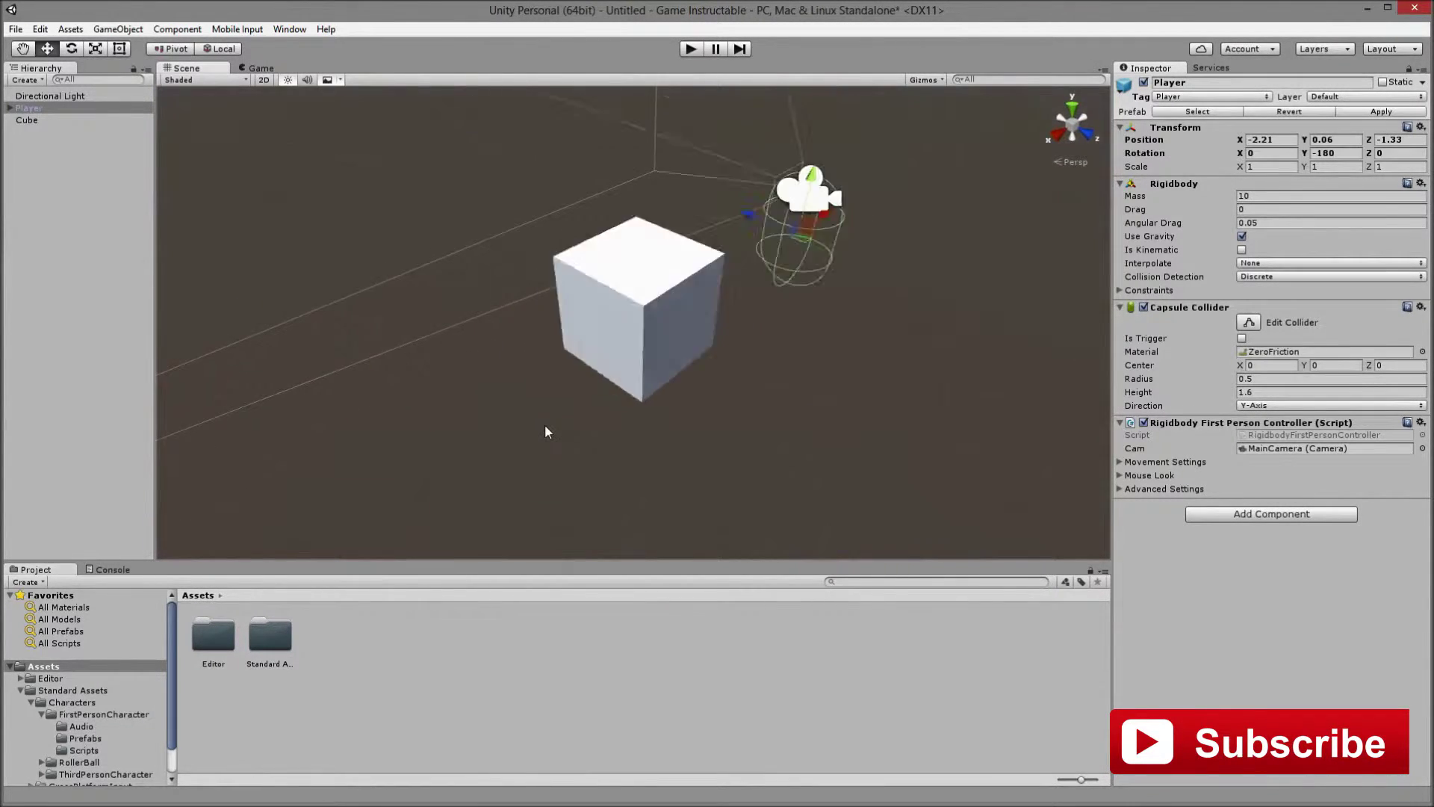
pyautogui.press('f')
pyautogui.moveTo(675, 297); pyautogui.dragTo(398, 461)
pyautogui.press('f')
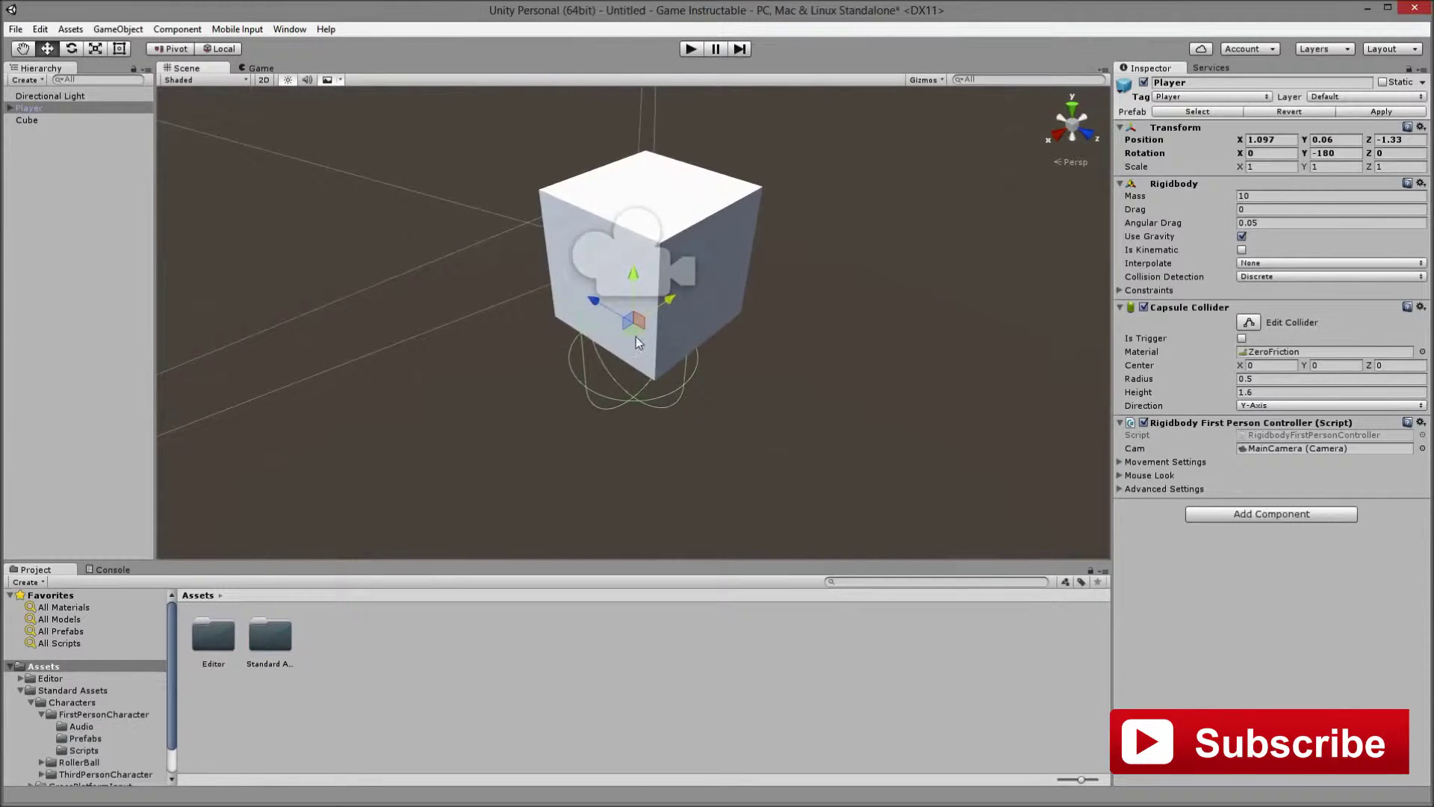
pyautogui.moveTo(633, 275); pyautogui.dragTo(626, 100)
pyautogui.press('f')
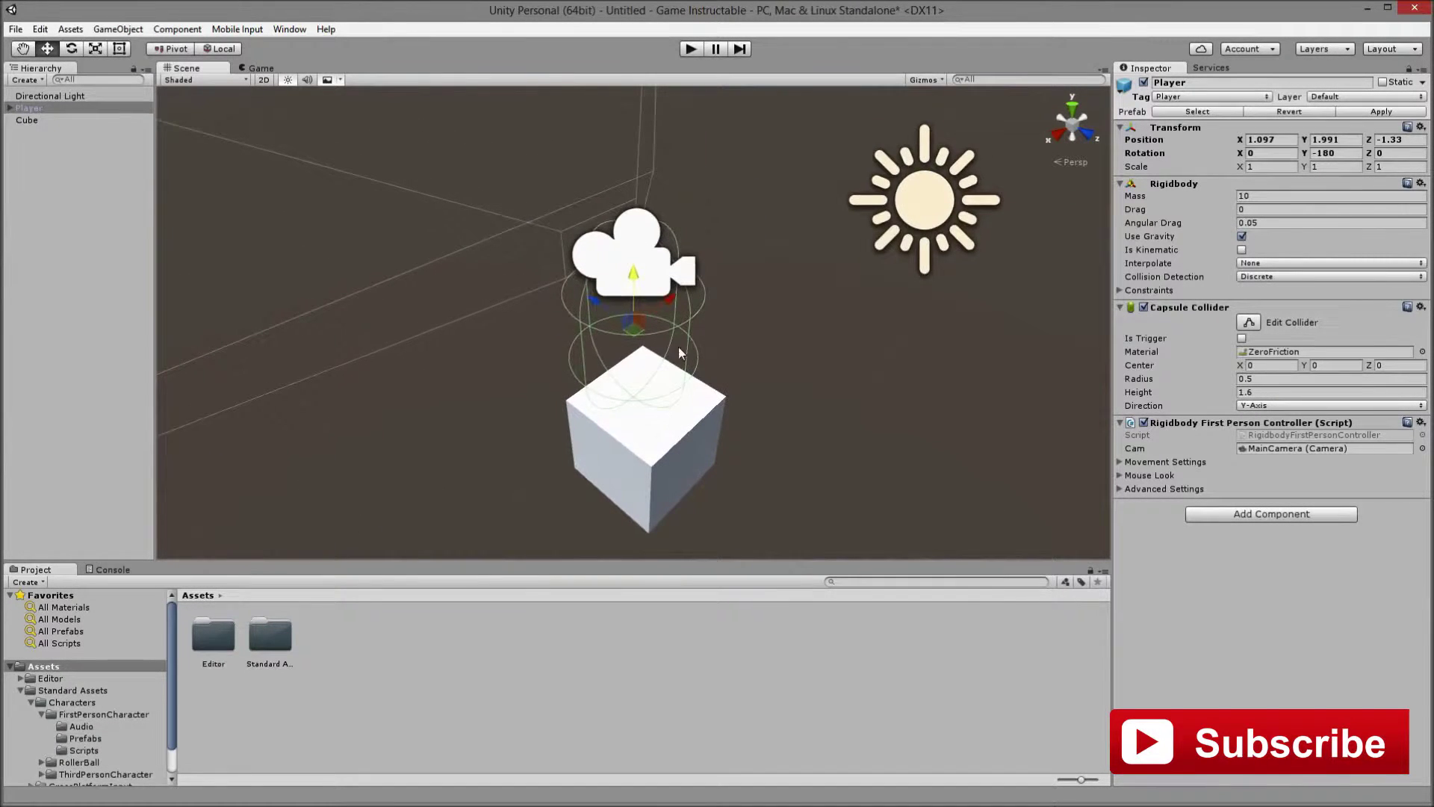
pyautogui.moveTo(595, 302); pyautogui.dragTo(628, 322)
pyautogui.moveTo(713, 454); pyautogui.dragTo(704, 410, button='middle')
pyautogui.press('f')
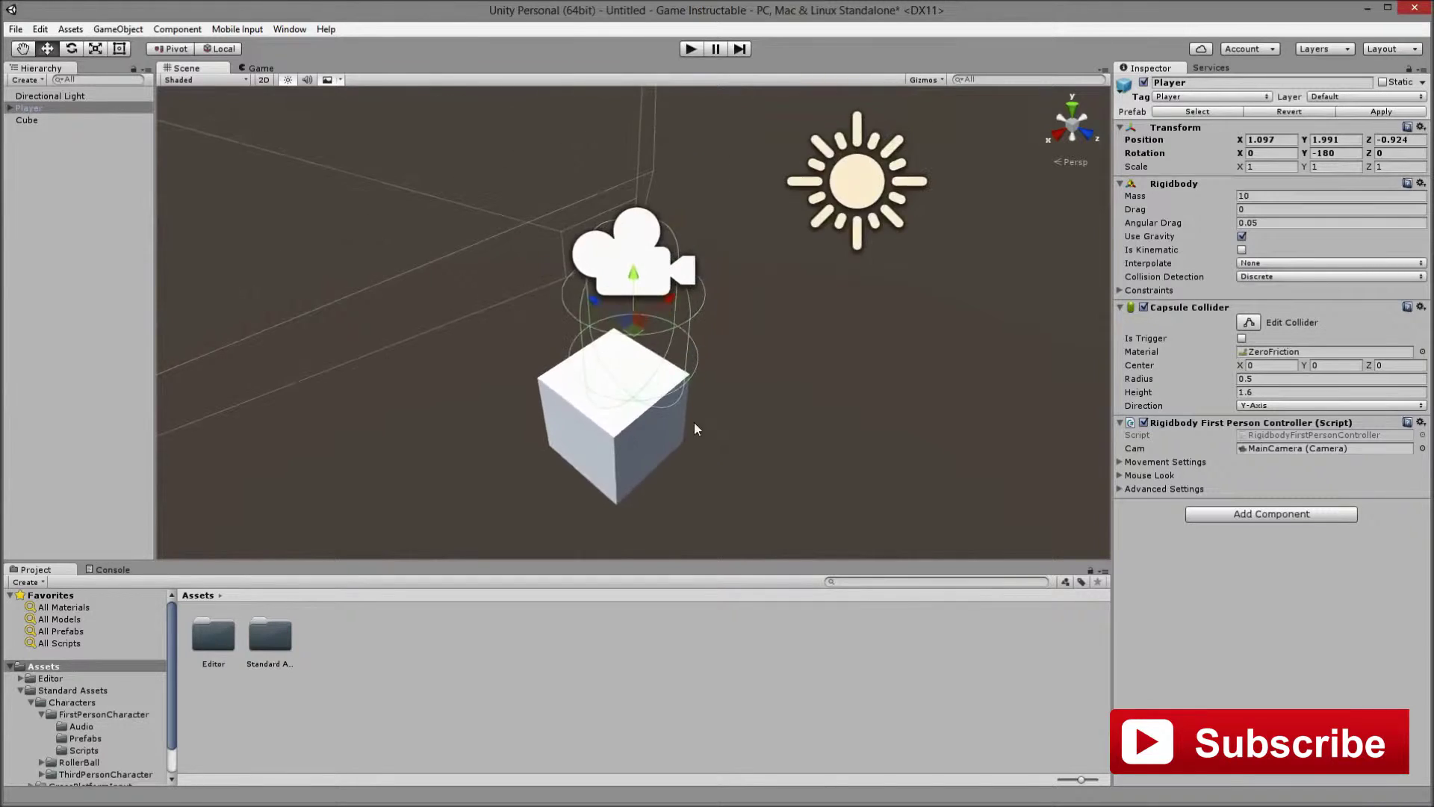
# Scale the cube into a wide platform, about 2.99 along X and 3.78 along Z
pyautogui.moveTo(693, 423); pyautogui.dragTo(696, 377, button='right')
pyautogui.moveTo(694, 484); pyautogui.dragTo(579, 317, button='middle')
pyautogui.click(540, 419)
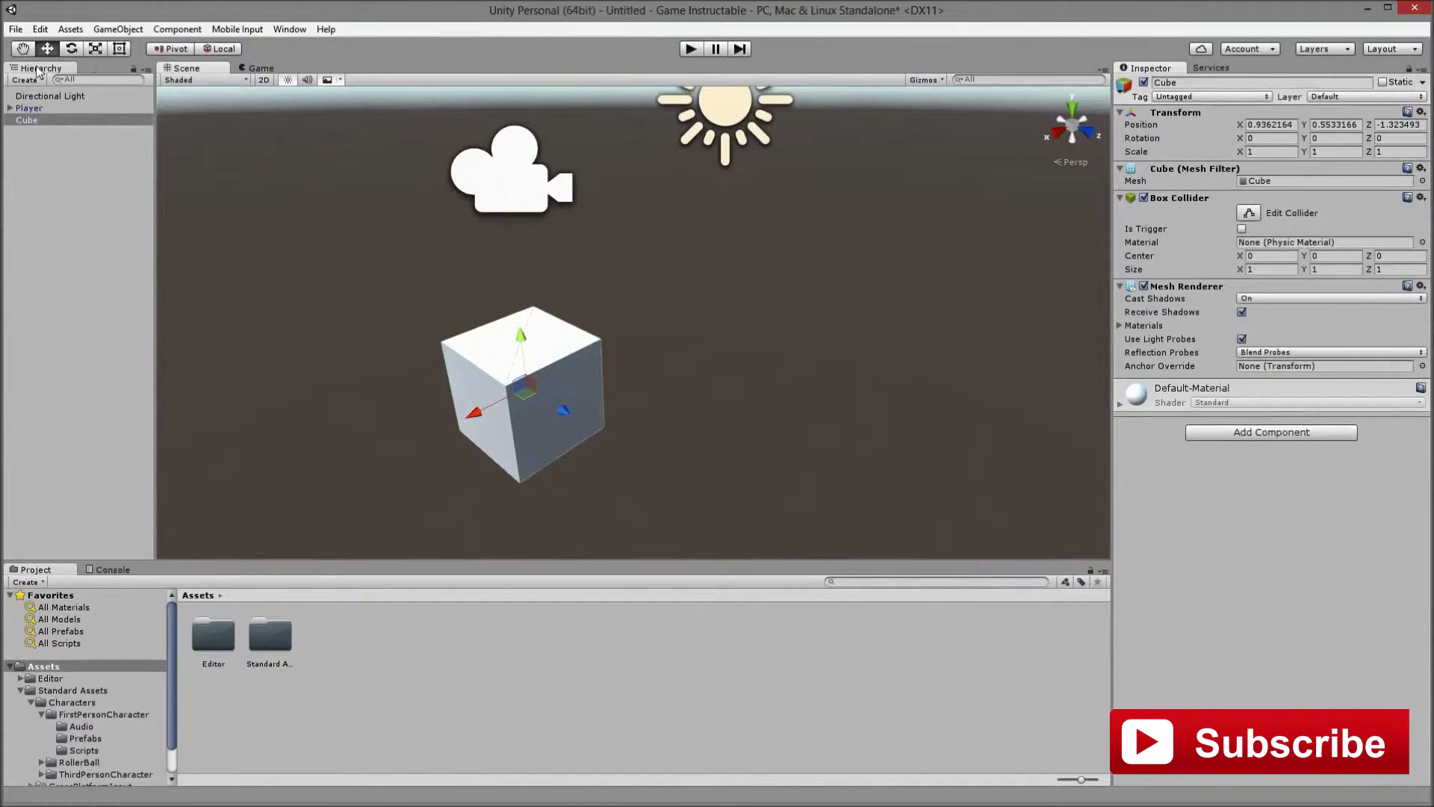
pyautogui.click(95, 50)
pyautogui.moveTo(566, 415); pyautogui.dragTo(617, 489)
pyautogui.moveTo(473, 414); pyautogui.dragTo(391, 467)
# Rename the scaled cube to plat 1
pyautogui.rightClick(41, 120)
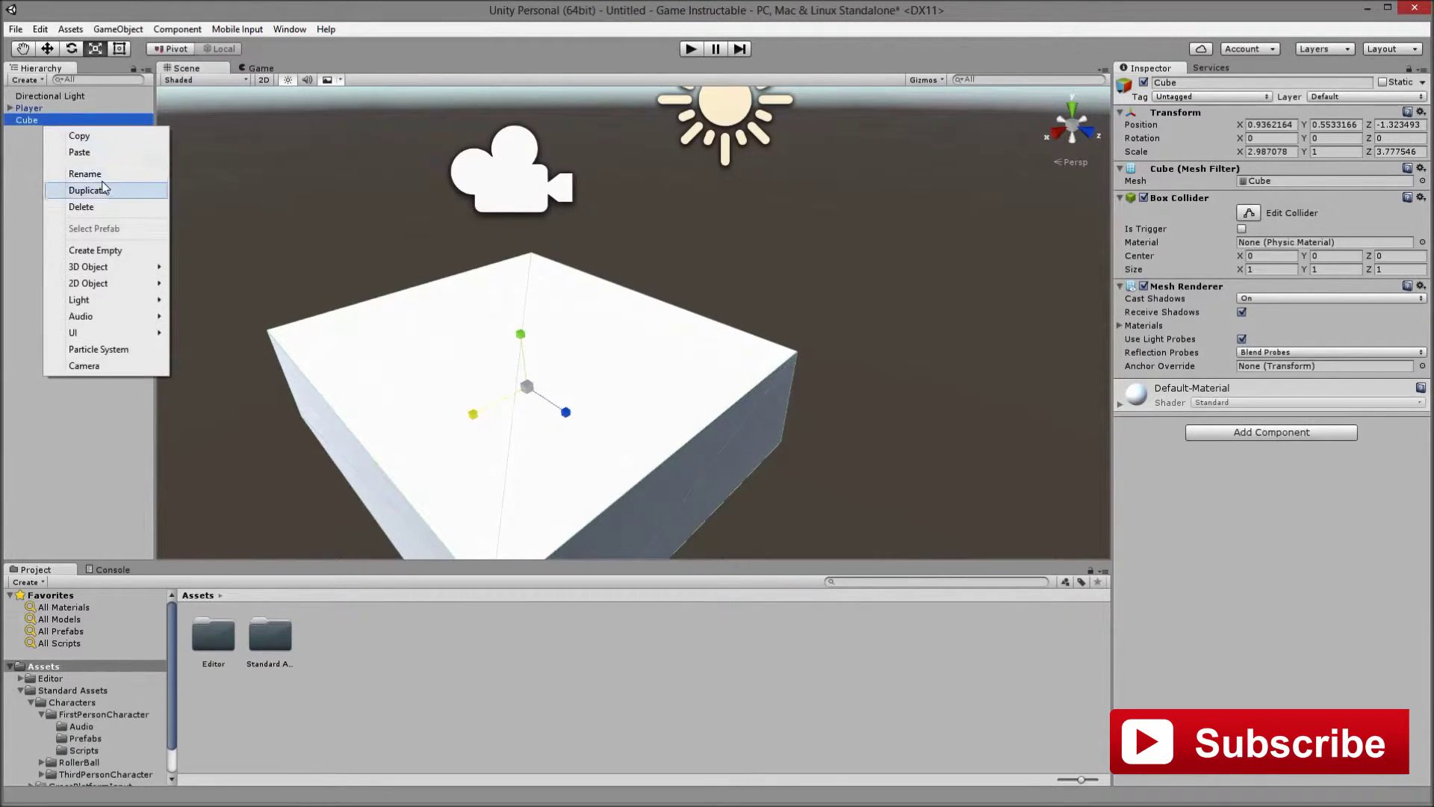
pyautogui.click(60, 171)
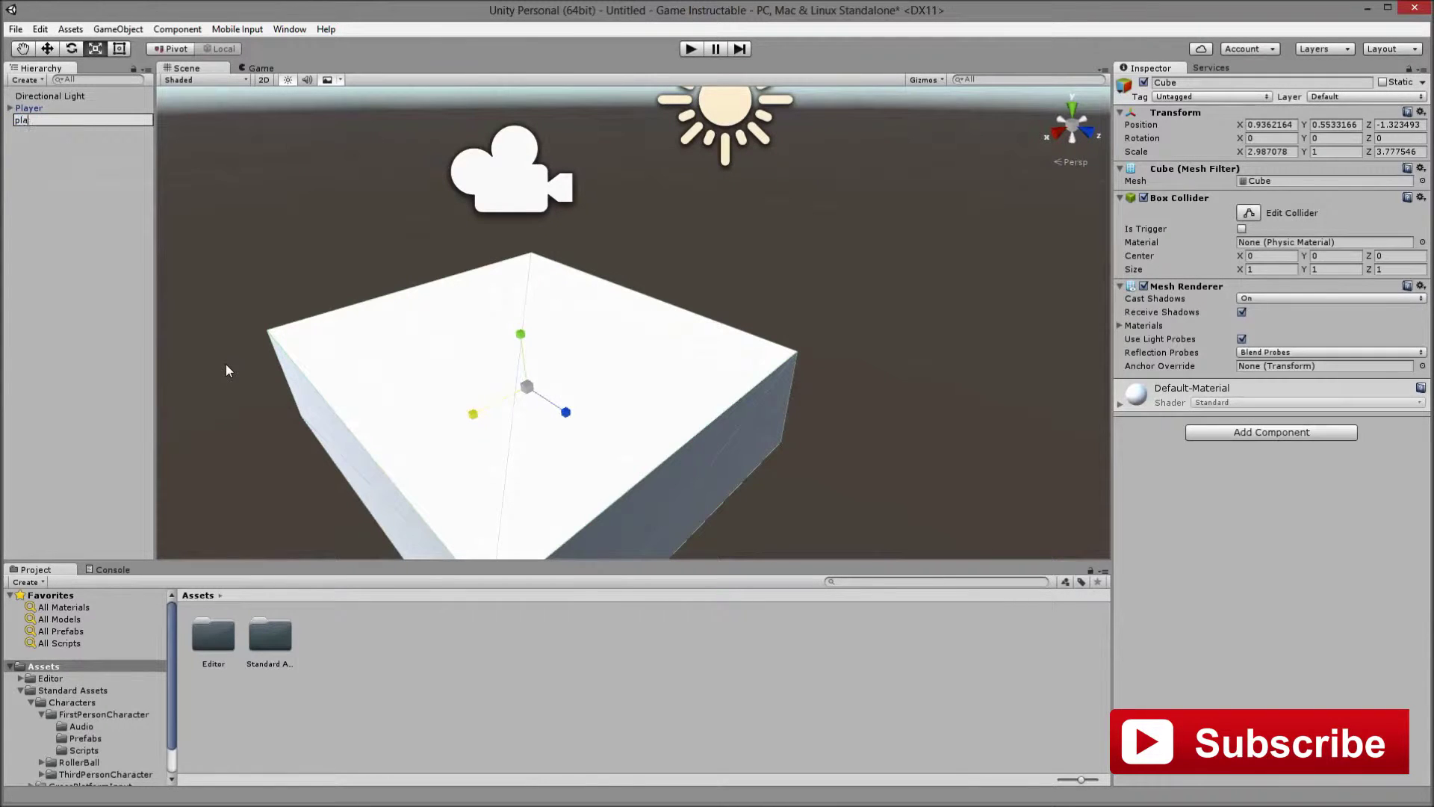
pyautogui.press('Return')
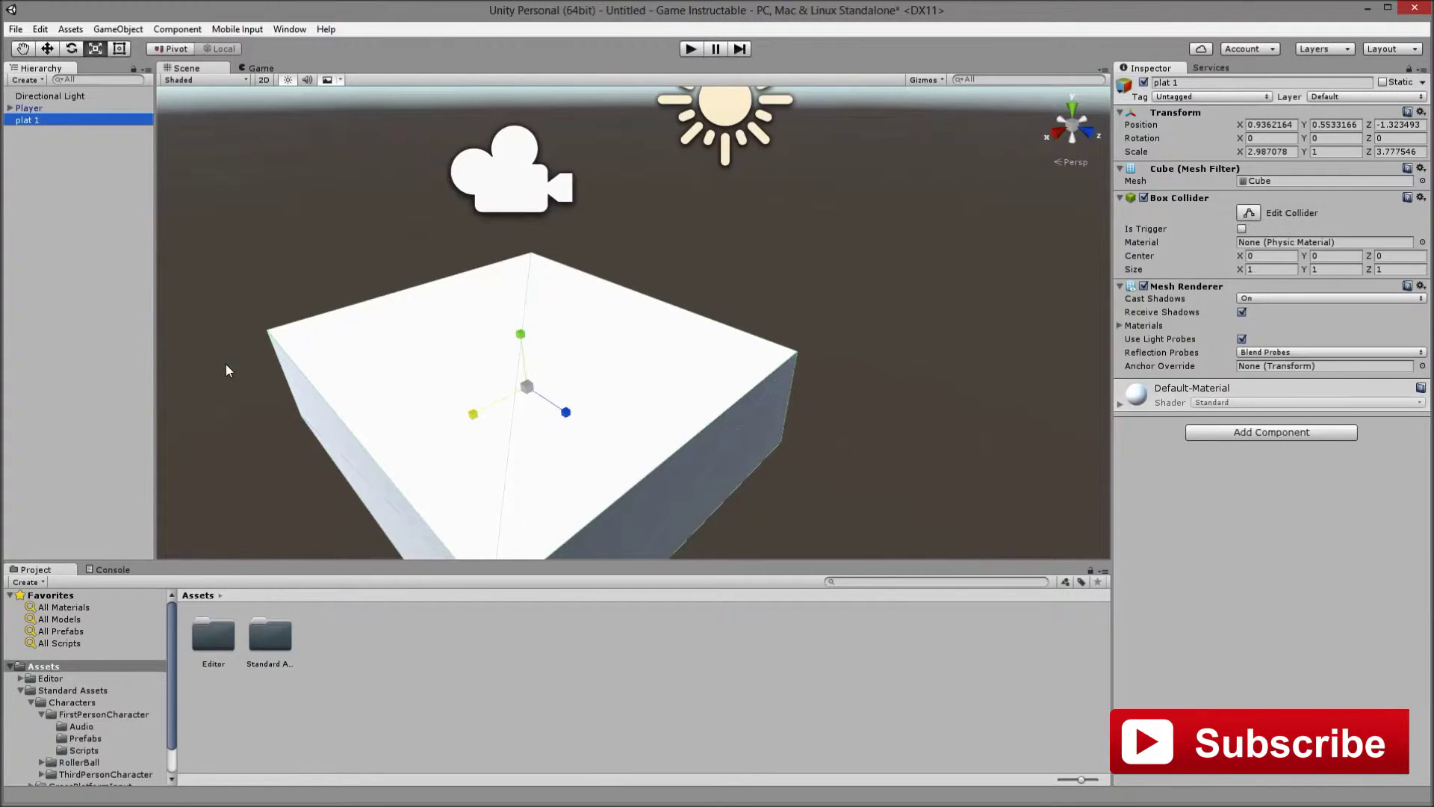
# Make two duplicates of the plat 1 platform
pyautogui.rightClick(45, 120)
pyautogui.click(101, 188)
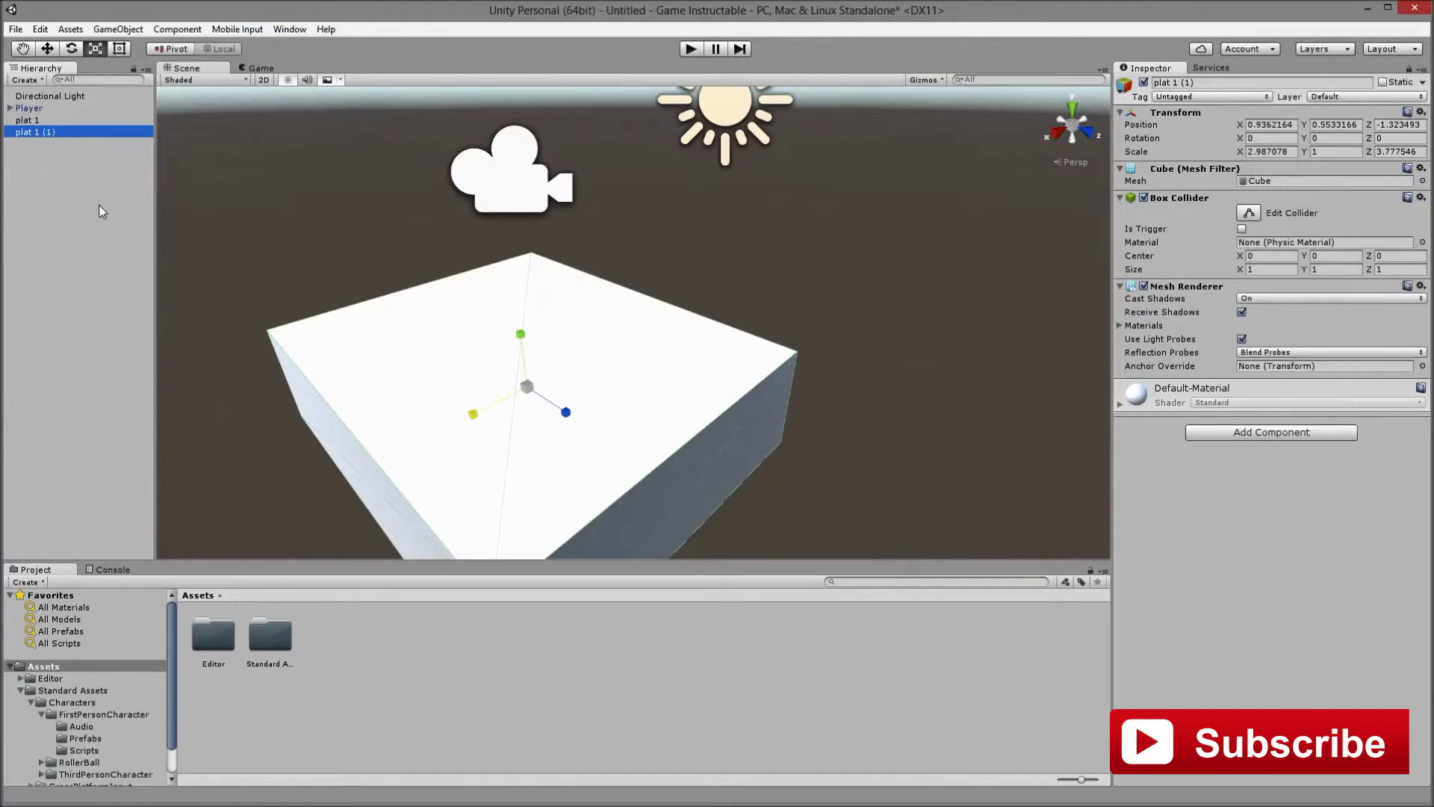
pyautogui.rightClick(37, 113)
pyautogui.click(130, 179)
# Rename the first duplicate of plat 1 to plat 2
pyautogui.rightClick(55, 131)
pyautogui.click(98, 179)
pyautogui.press('End')
pyautogui.press('BackSpace')
pyautogui.press('BackSpace')
pyautogui.press('BackSpace')
pyautogui.press('BackSpace')
pyautogui.press('BackSpace')
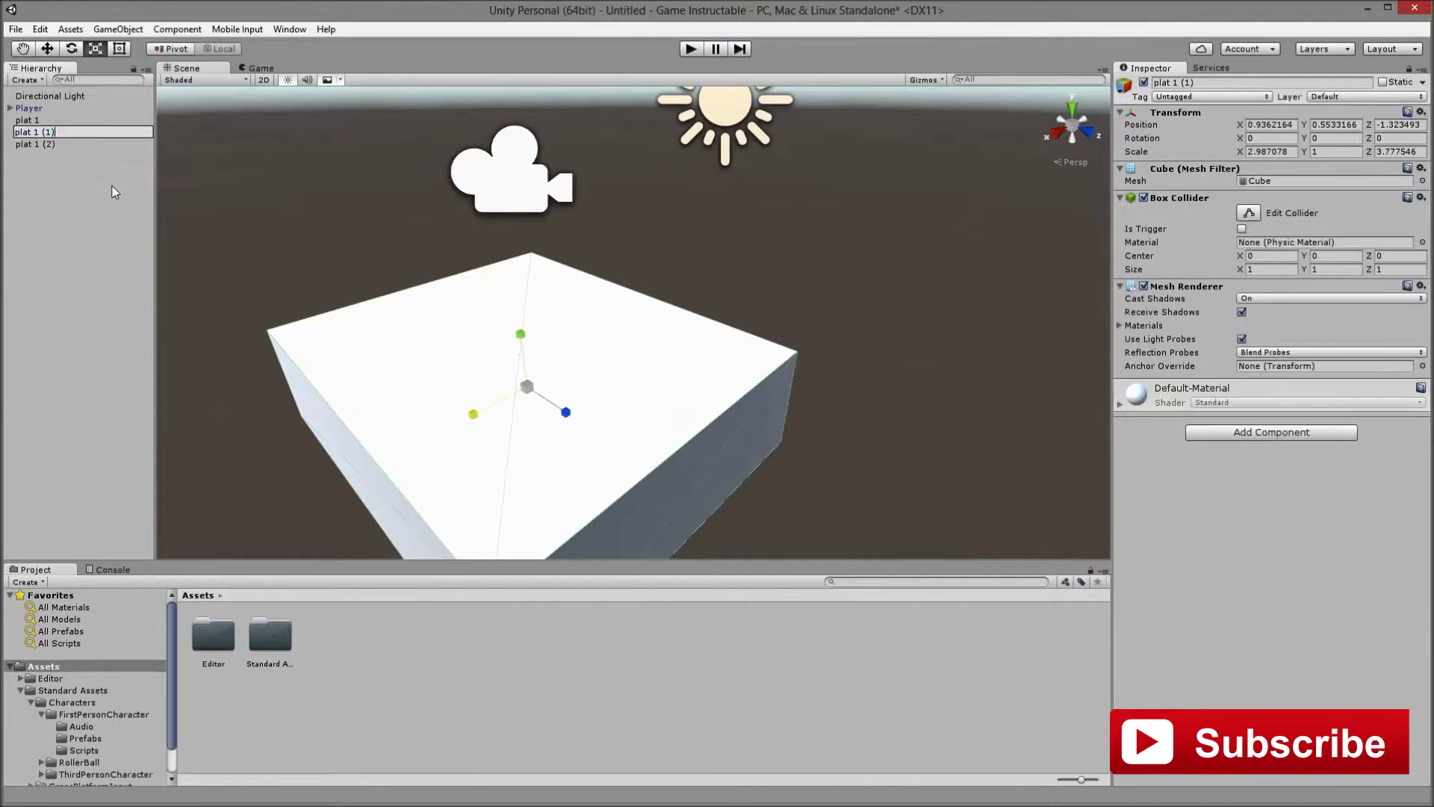
pyautogui.write('2')
pyautogui.press('Return')
# Rename the second duplicate of plat 1 to plat 3
pyautogui.rightClick(31, 144)
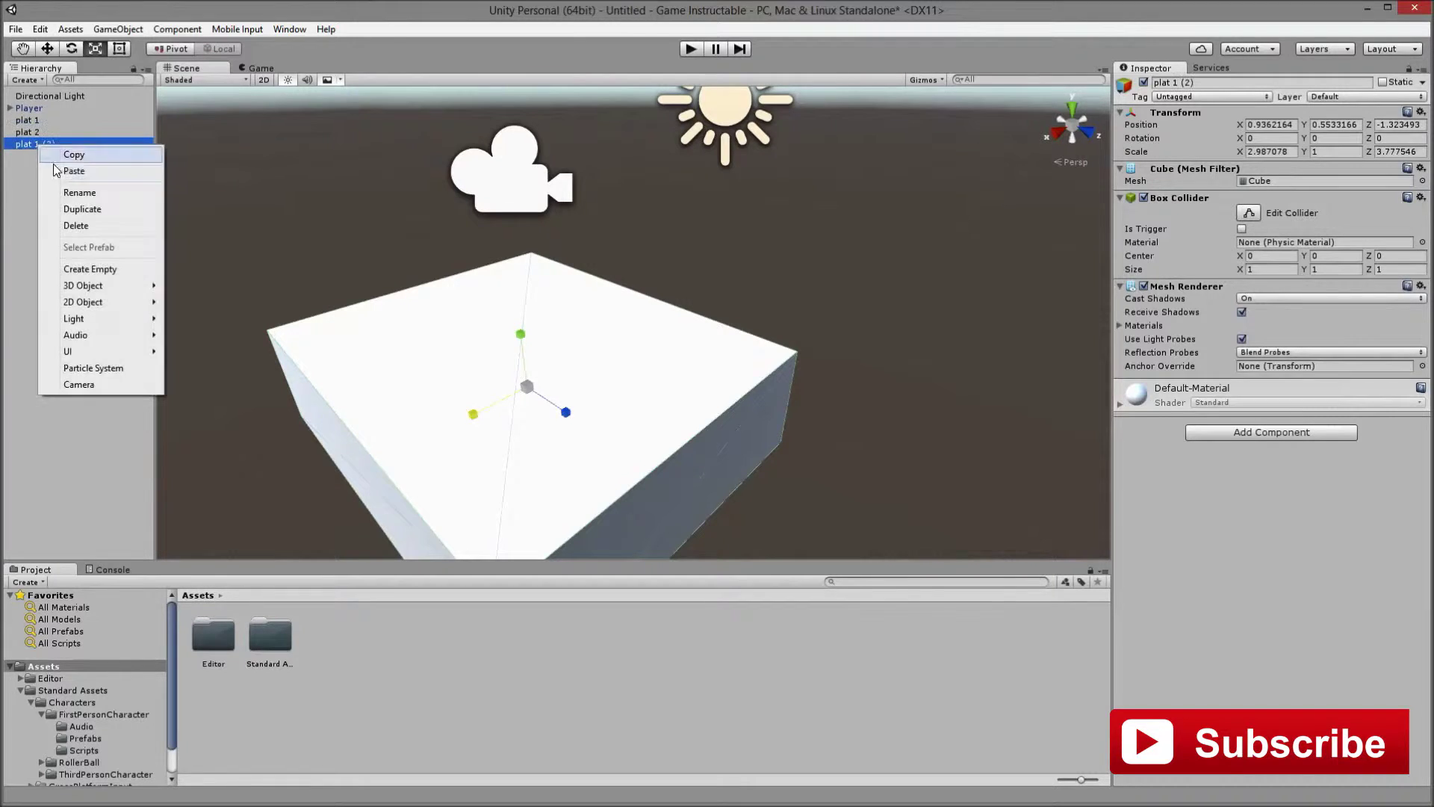
pyautogui.click(84, 195)
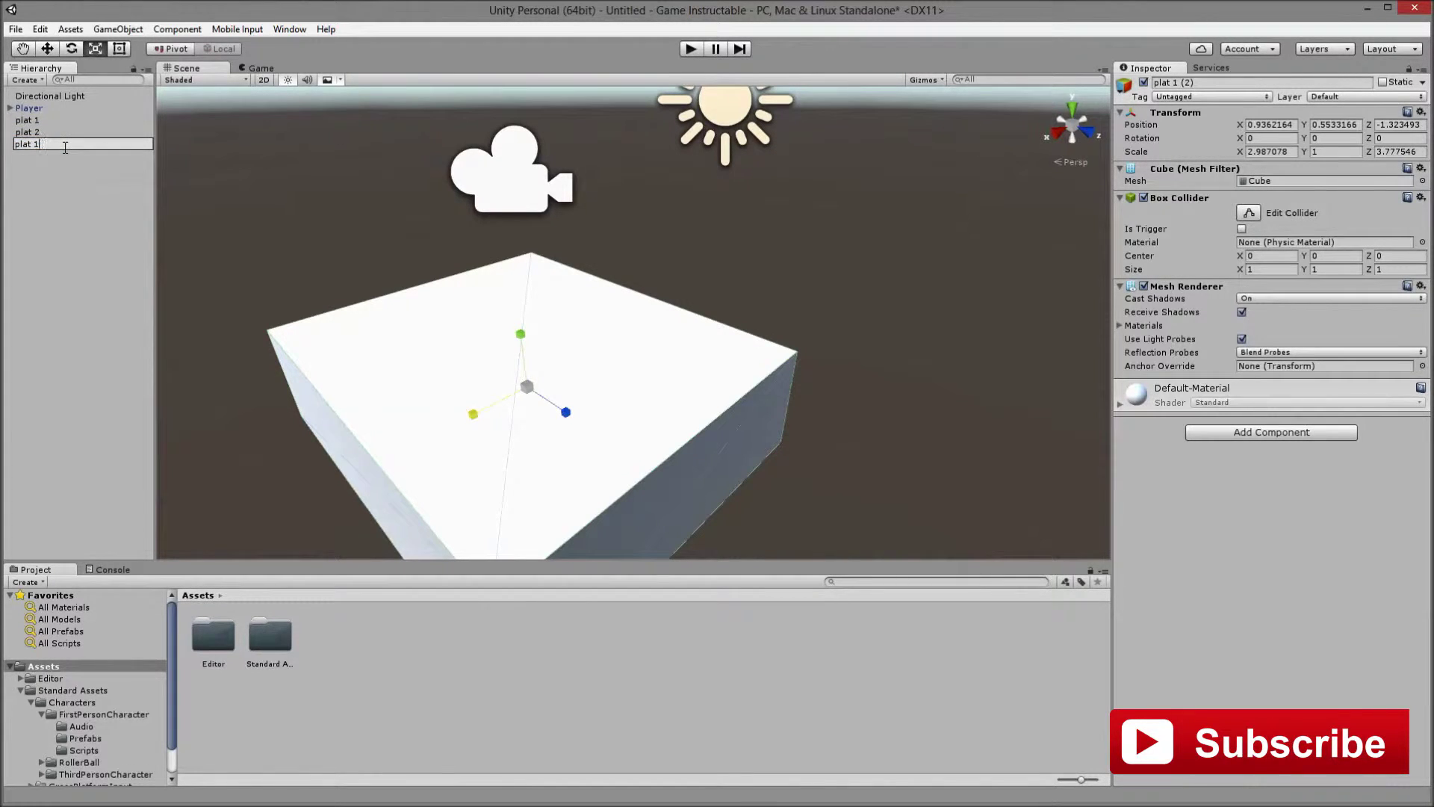
pyautogui.press('BackSpace')
pyautogui.write('3')
pyautogui.press('Return')
# Move plat 3 away from plat 1 along the X axis to about X -3.2, leaving a gap between them
pyautogui.click(48, 48)
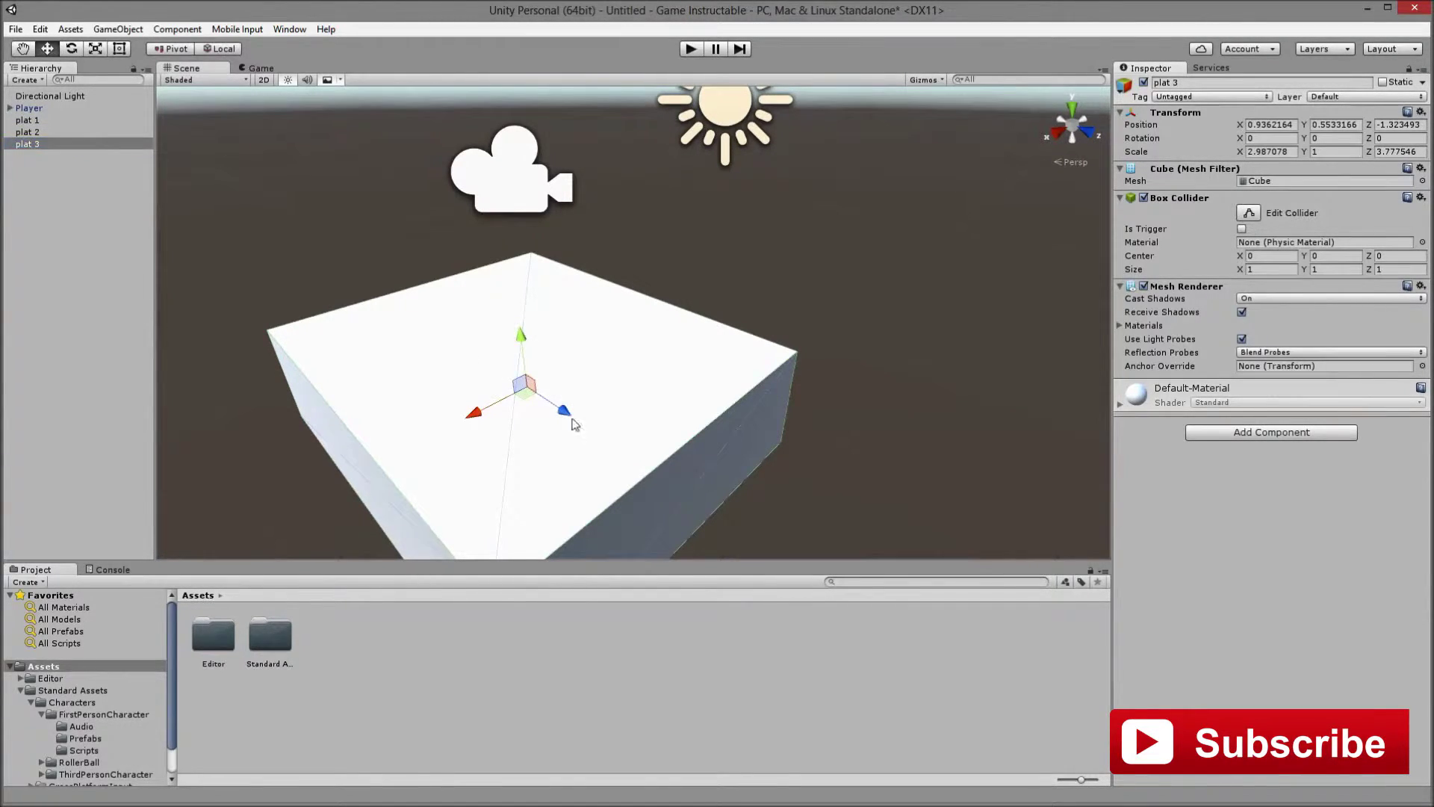
pyautogui.moveTo(480, 419); pyautogui.dragTo(784, 288)
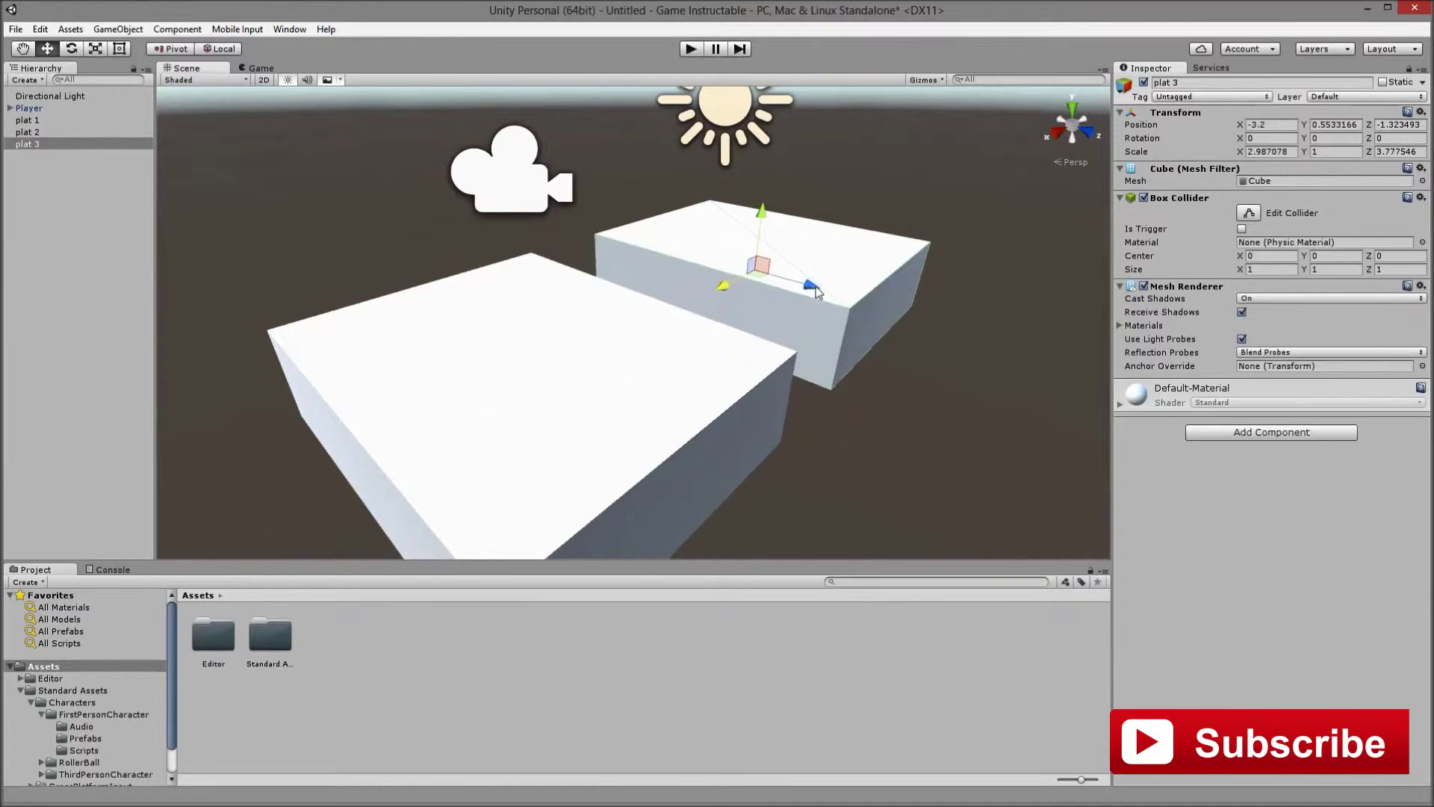
pyautogui.moveTo(771, 224); pyautogui.dragTo(773, 209)
# Move plat 2 beyond the other platforms to about X -3.35, Y 0.25, Z -7.26
pyautogui.click(656, 390)
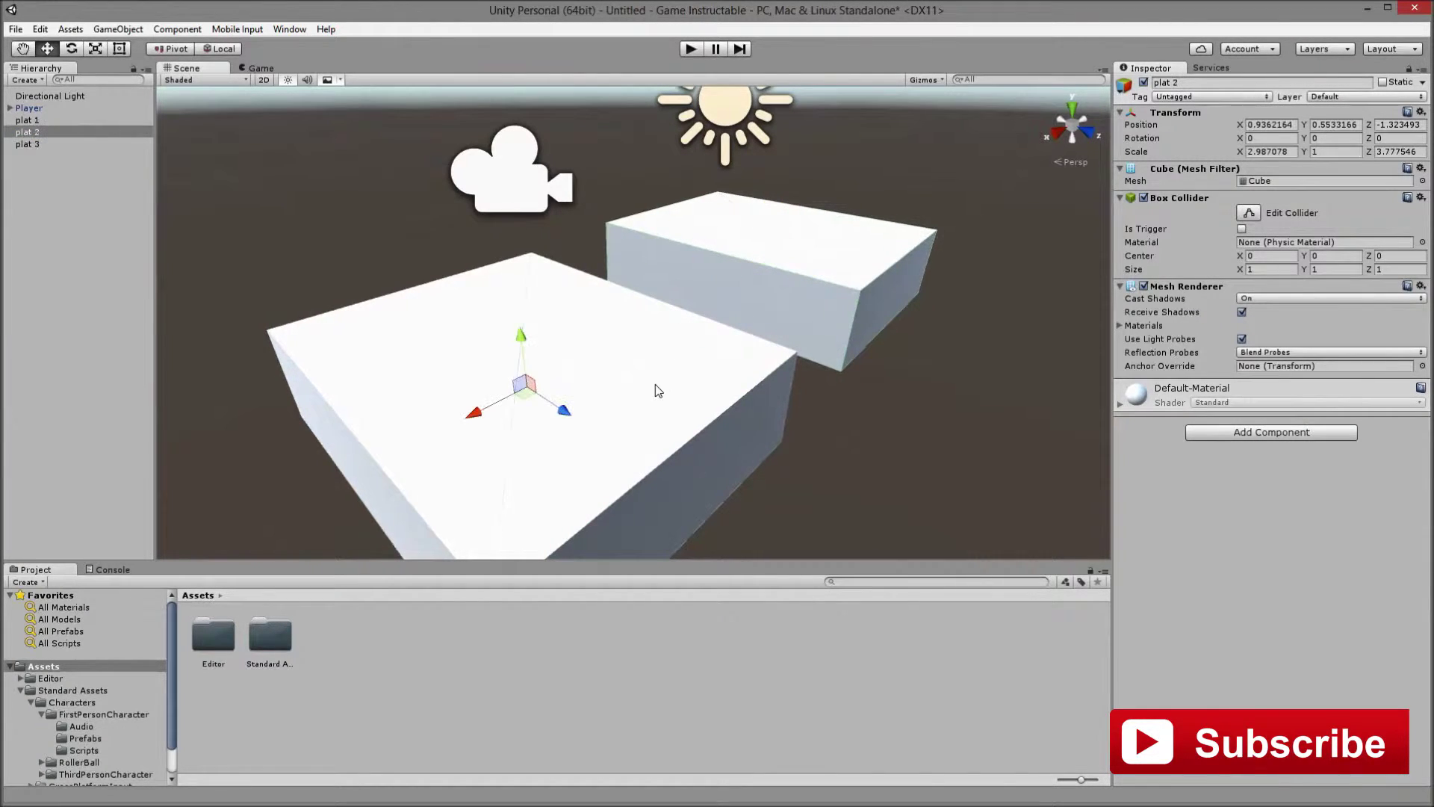
pyautogui.moveTo(480, 414); pyautogui.dragTo(769, 170)
pyautogui.moveTo(814, 288); pyautogui.dragTo(504, 203)
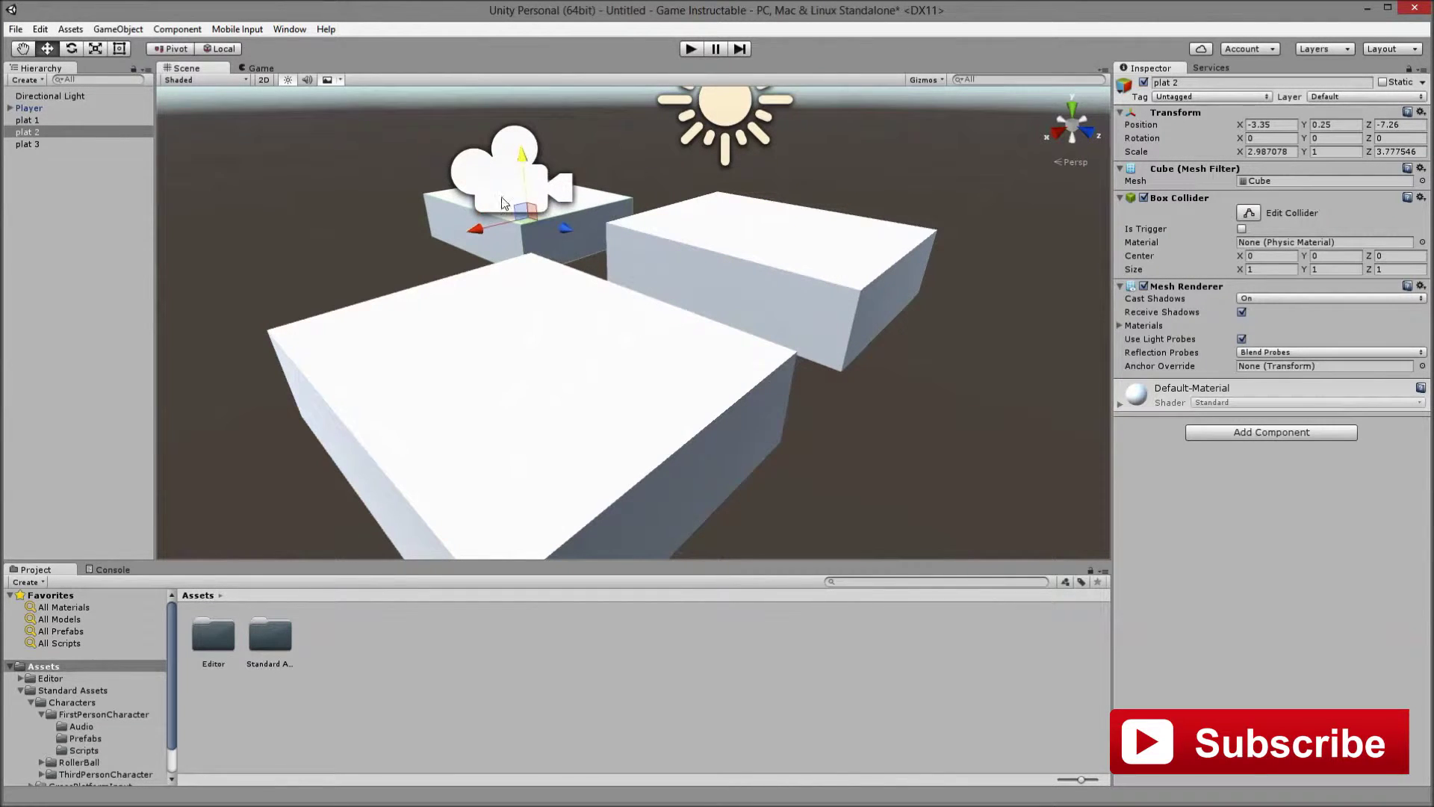
# Duplicate plat 1 once more as another platform
pyautogui.click(43, 121)
pyautogui.rightClick(61, 120)
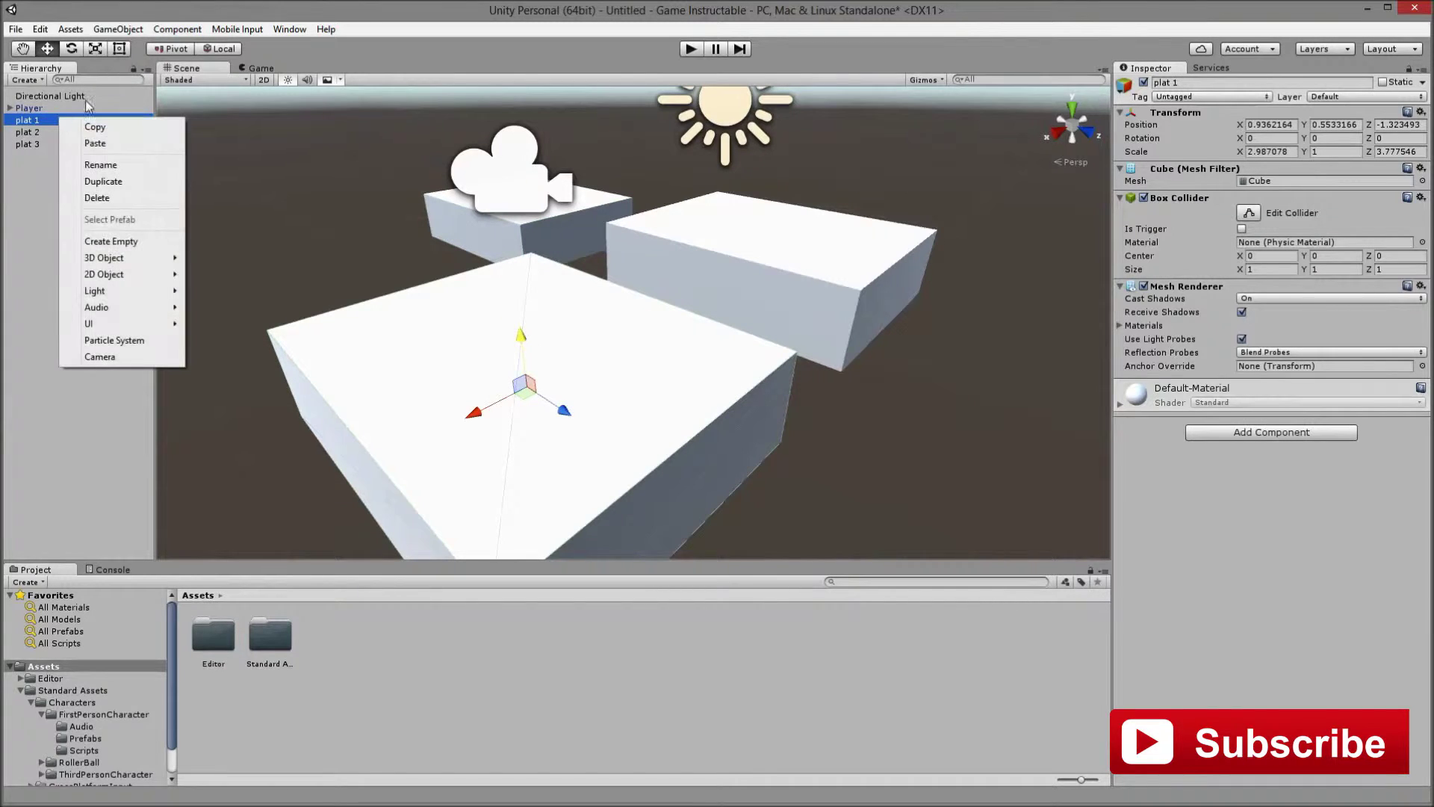
pyautogui.click(103, 181)
# Rename the farthest platform, plat 2 at Z -7.26, to plat 3
pyautogui.rightClick(38, 125)
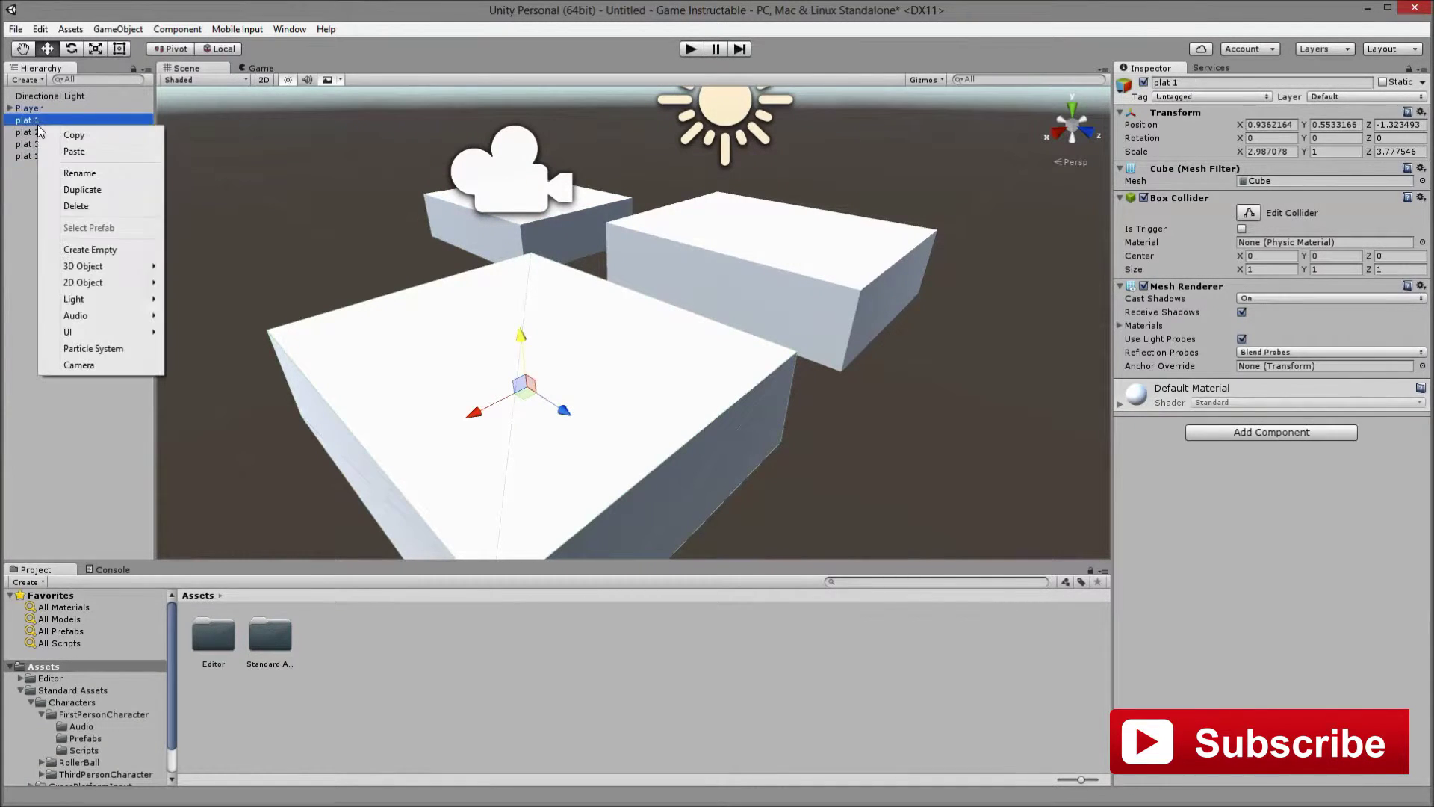
pyautogui.click(21, 157)
pyautogui.rightClick(23, 143)
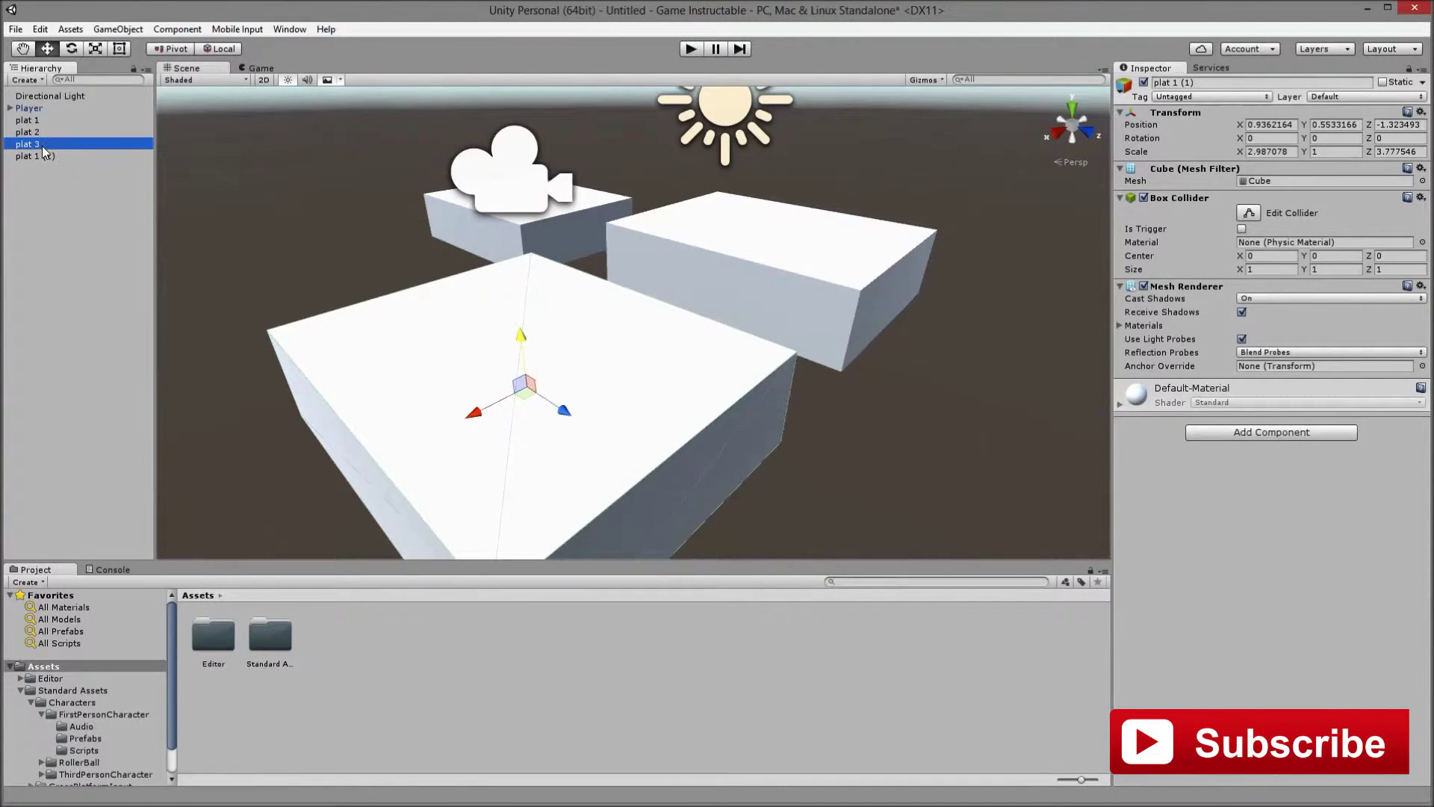
pyautogui.click(20, 132)
pyautogui.rightClick(21, 131)
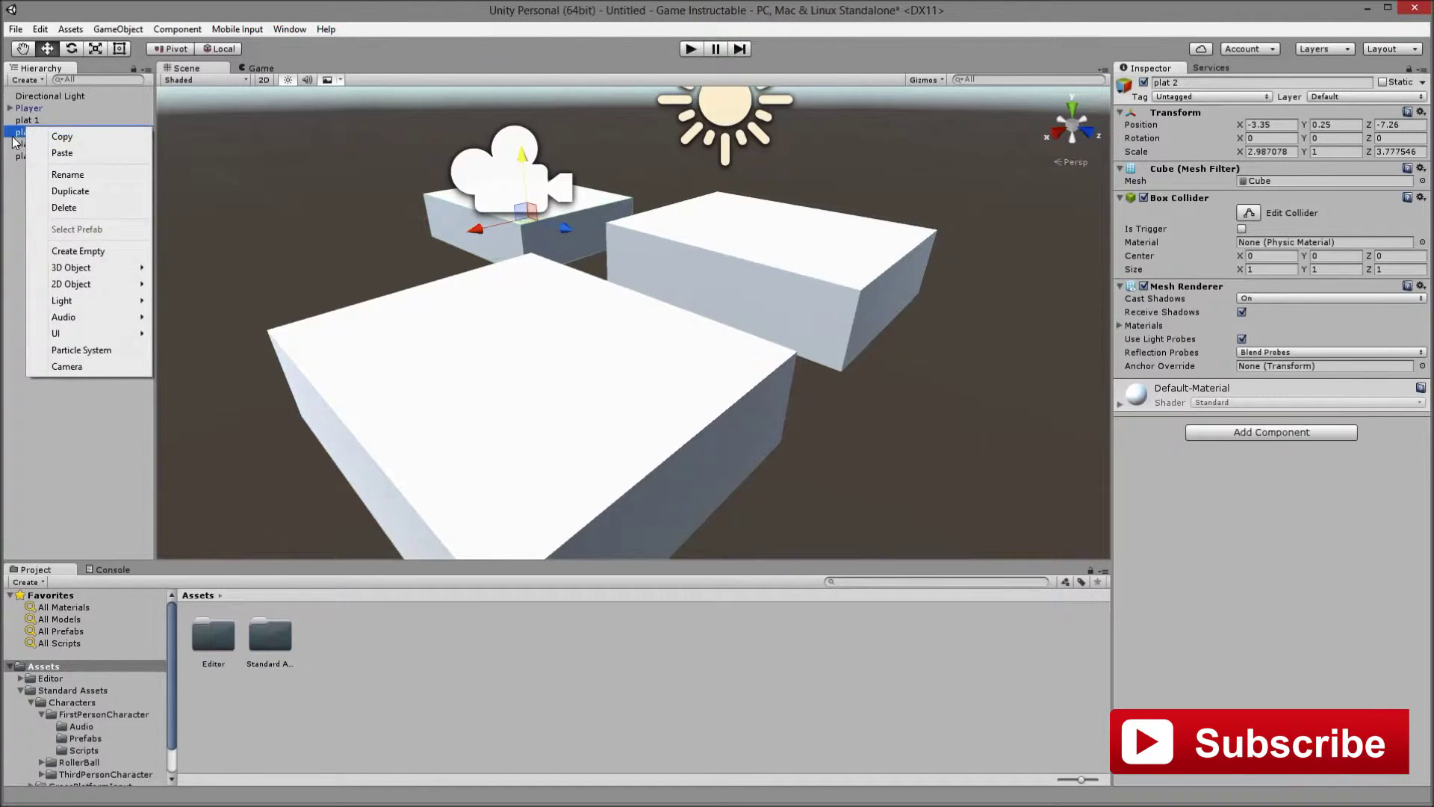
pyautogui.click(15, 134)
pyautogui.rightClick(31, 133)
pyautogui.click(56, 131)
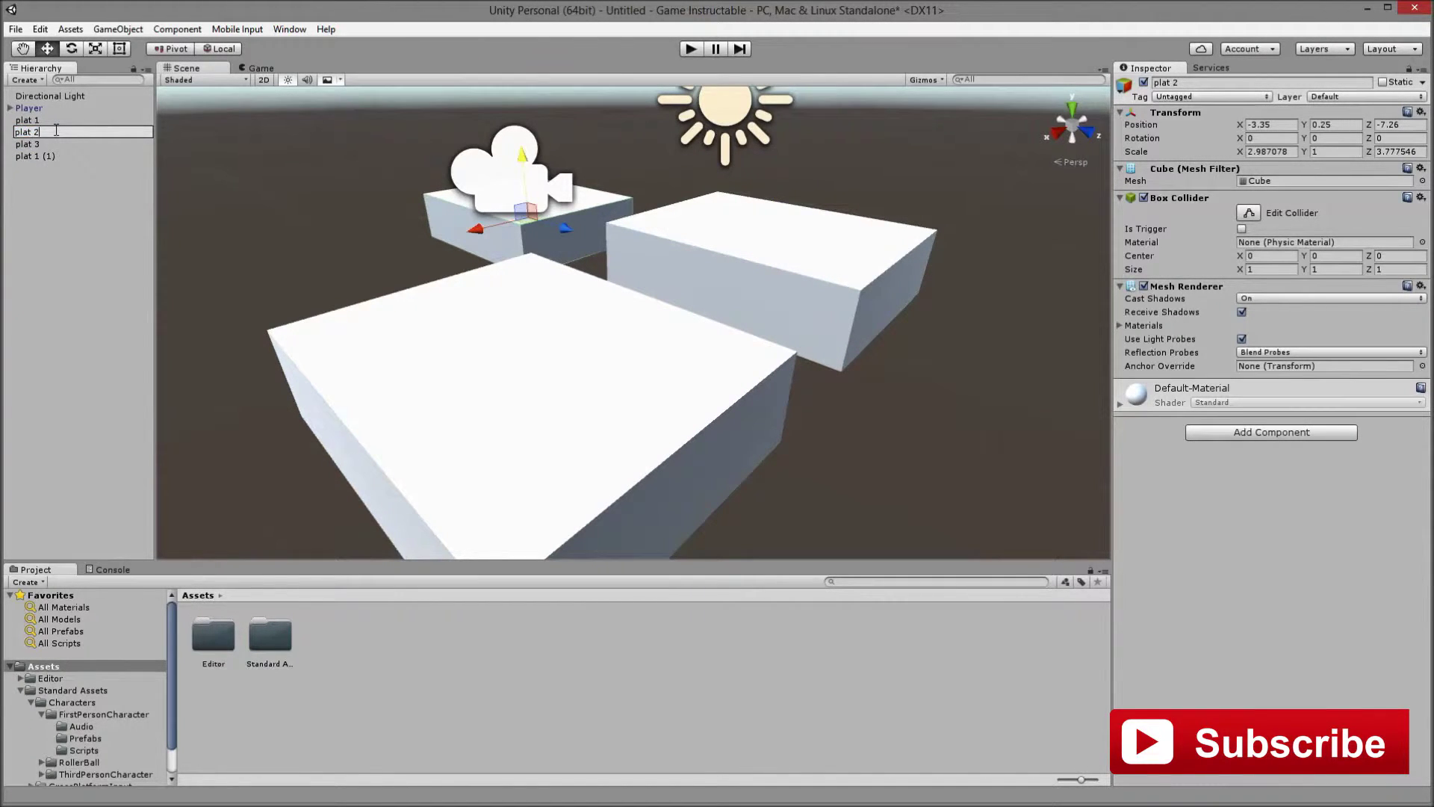
pyautogui.press('BackSpace')
pyautogui.write('3')
pyautogui.press('Return')
# Rename the original plat 3, the platform beside plat 1, to plat 2
pyautogui.rightClick(34, 143)
pyautogui.click(85, 194)
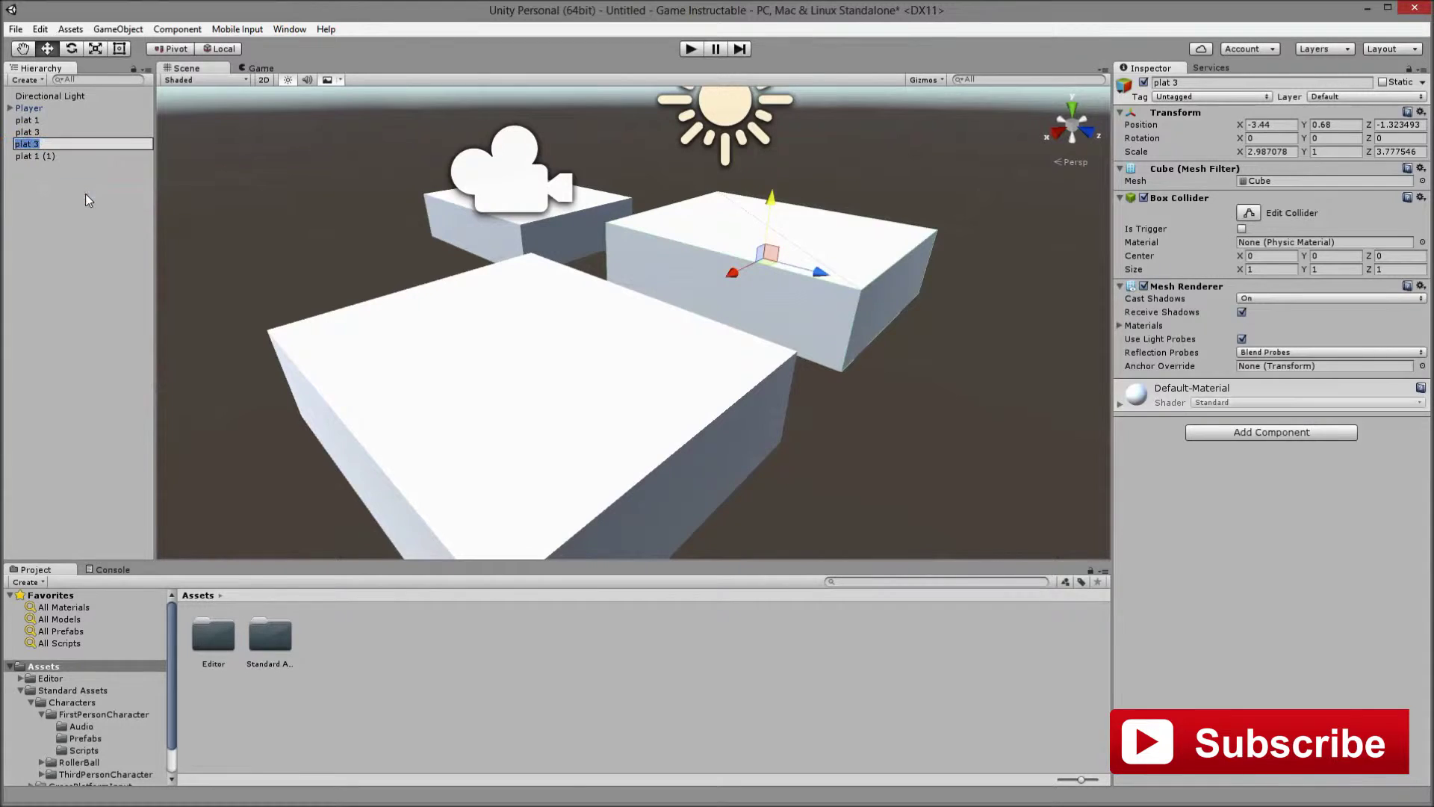
pyautogui.press('Escape')
# Move plat 3 below plat 2 in the object order and duplicate it
pyautogui.click(35, 133)
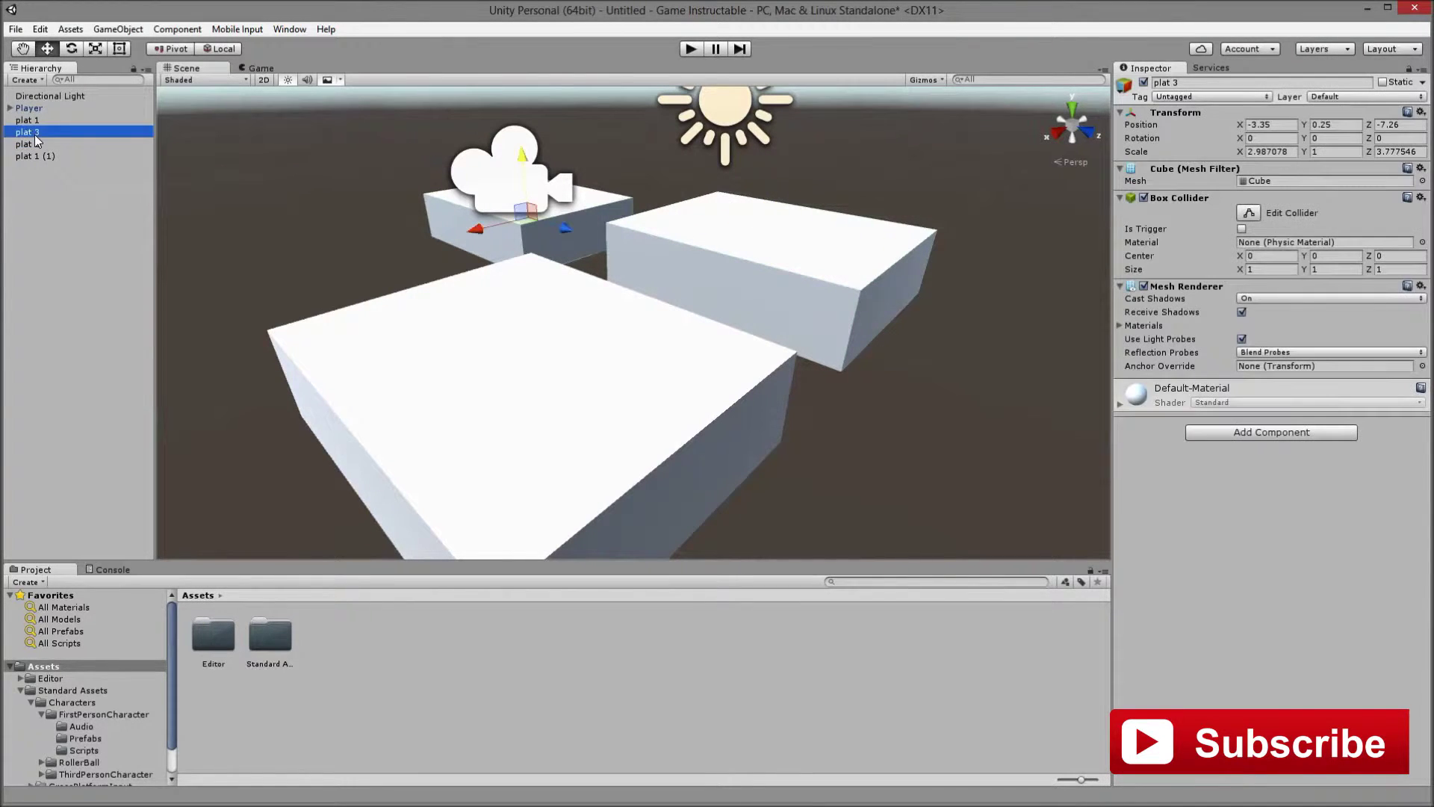
pyautogui.moveTo(34, 135); pyautogui.dragTo(41, 191)
pyautogui.rightClick(27, 146)
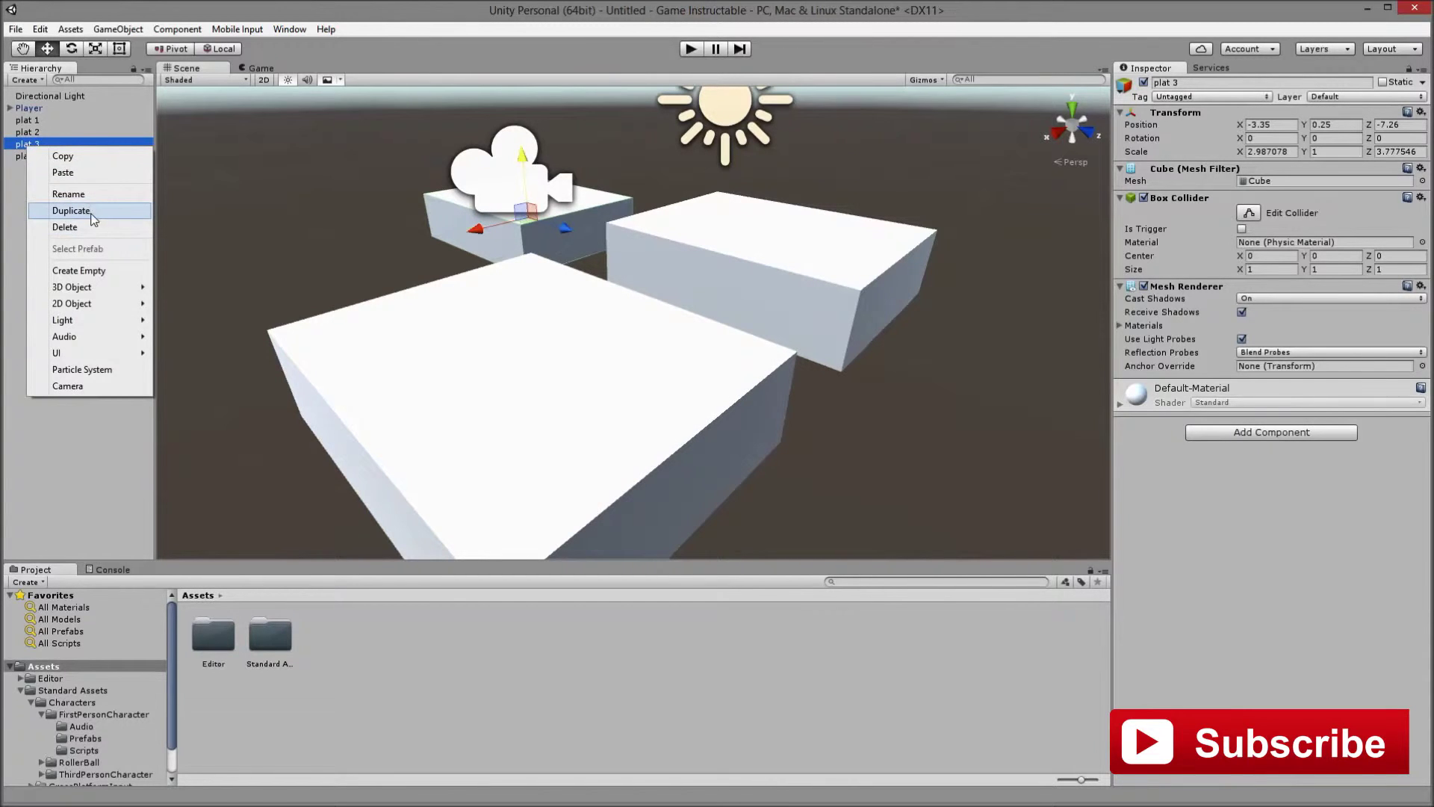
pyautogui.click(91, 213)
# Raise the duplicate of plat 1 to about Y 1.98 and shrink it to a small box of about 0.31 x 0.40 x 0.32
pyautogui.rightClick(50, 155)
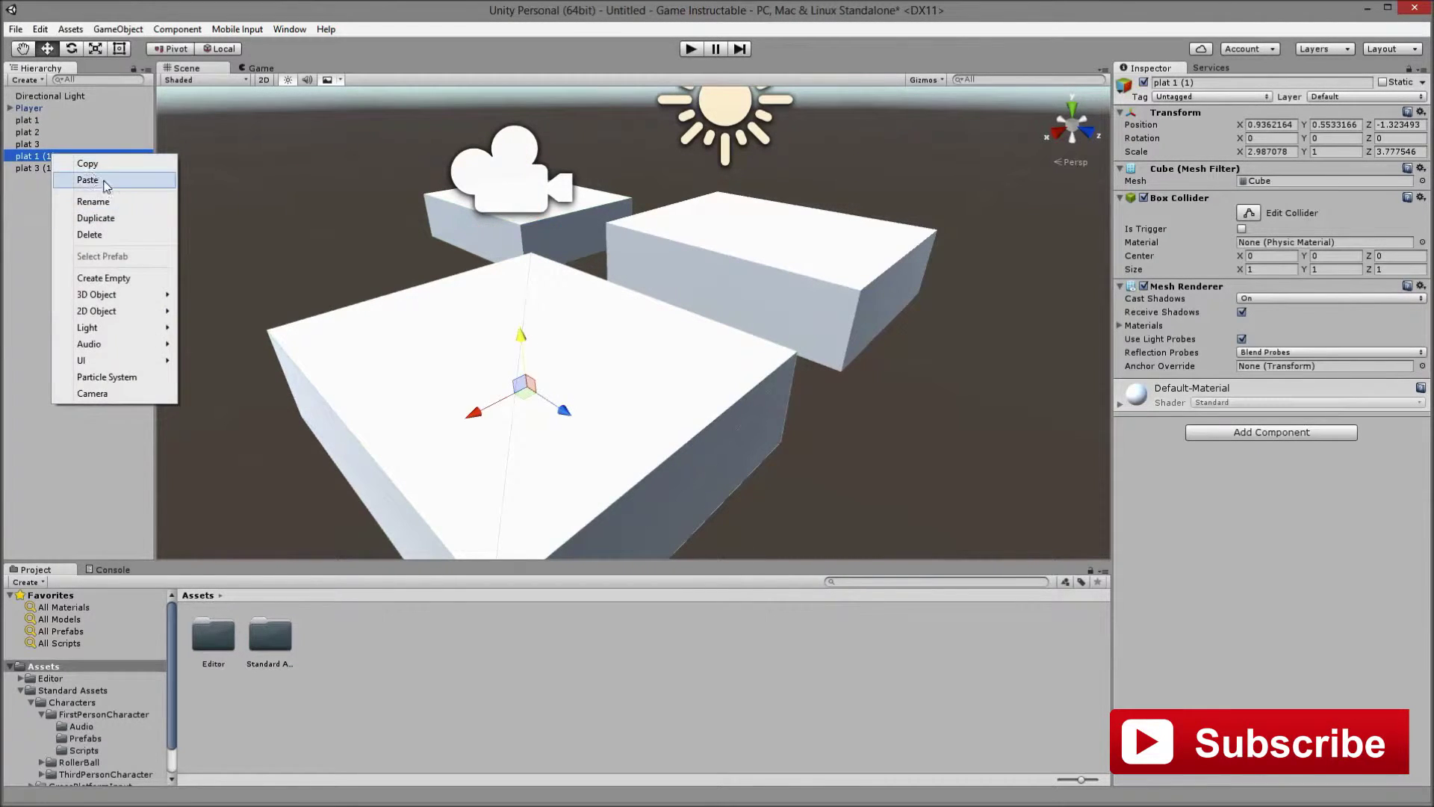
pyautogui.moveTo(521, 336); pyautogui.dragTo(479, 249)
pyautogui.click(95, 49)
pyautogui.moveTo(545, 254); pyautogui.dragTo(495, 244)
pyautogui.moveTo(501, 178); pyautogui.dragTo(533, 249)
# Rename the small box above plat 1 to respawnBox
pyautogui.rightClick(68, 161)
pyautogui.click(127, 205)
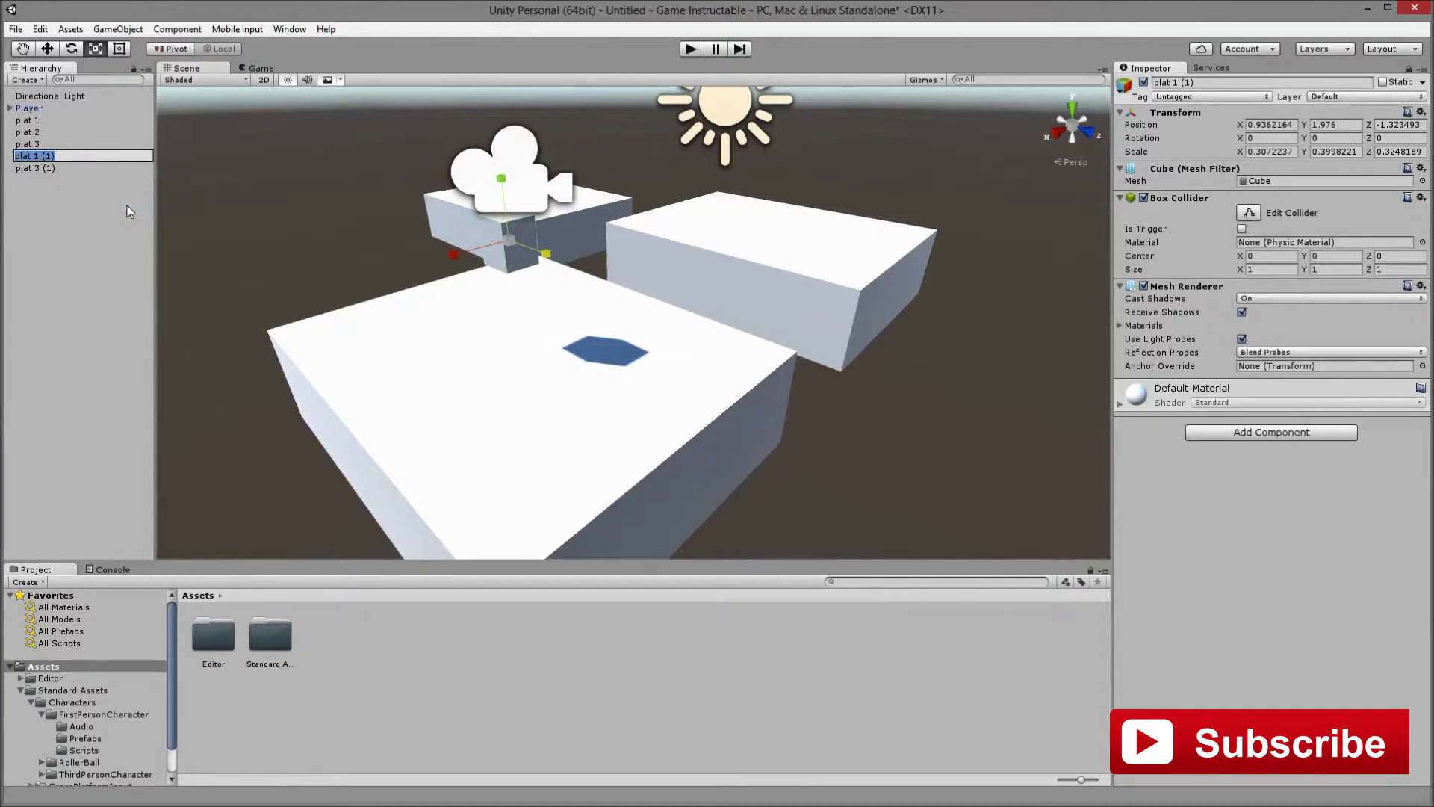
pyautogui.write('respawnBox')
pyautogui.press('Return')
# Raise the duplicate of plat 3 to about Y 1.27 and scale it down to about X 2.21, Z 2.67
pyautogui.rightClick(42, 166)
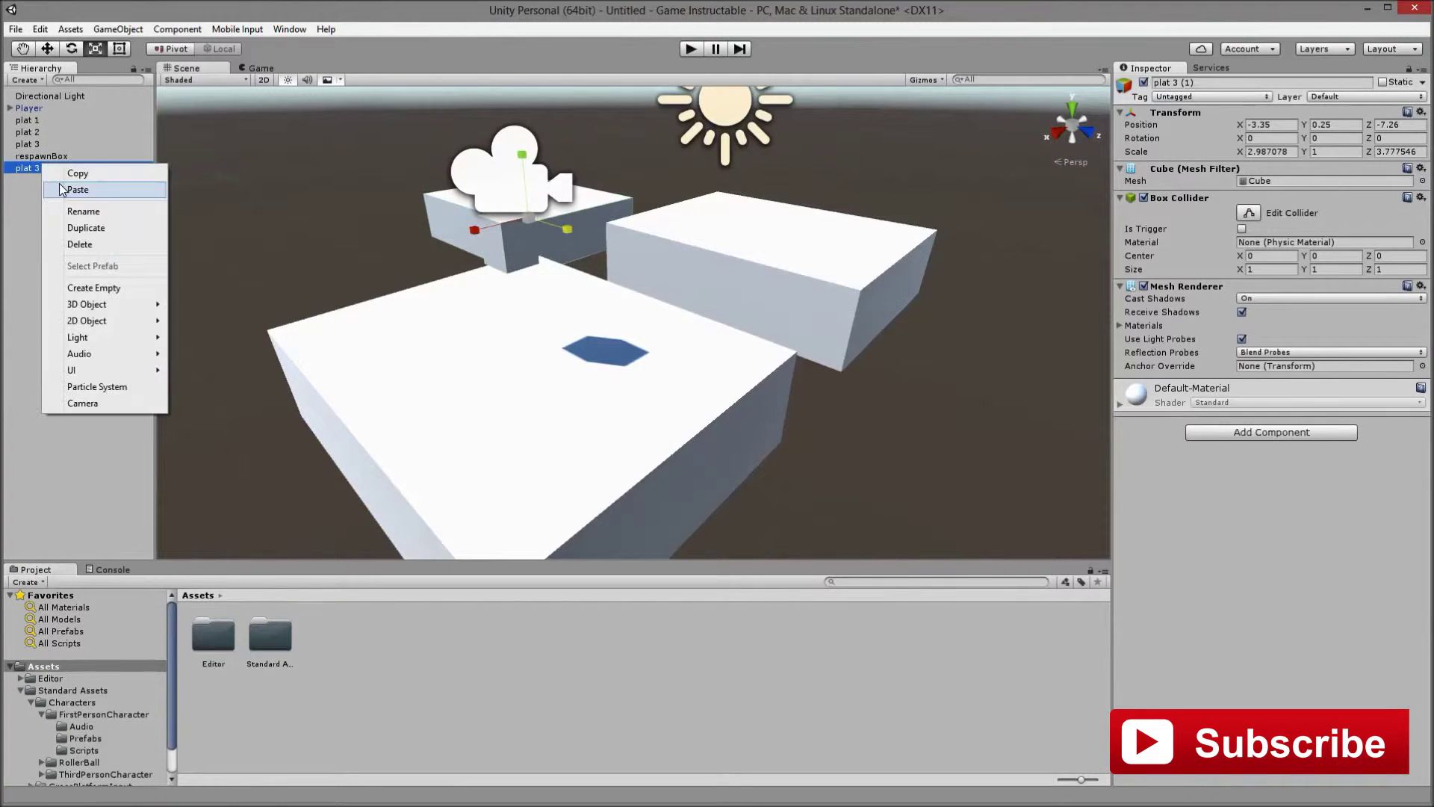
pyautogui.moveTo(590, 284); pyautogui.dragTo(488, 353, button='middle')
pyautogui.moveTo(484, 194); pyautogui.dragTo(487, 143)
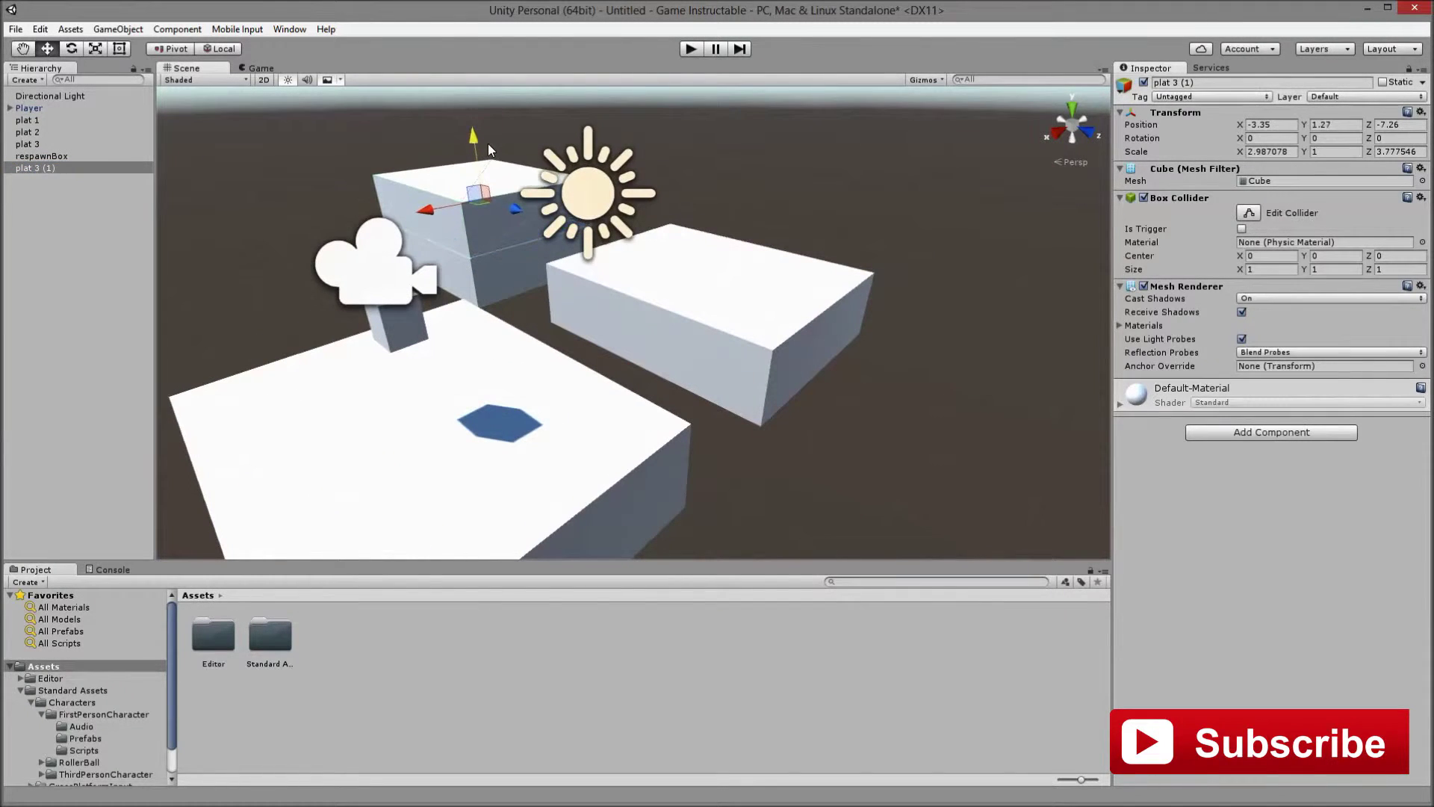
pyautogui.click(95, 49)
pyautogui.moveTo(518, 209); pyautogui.dragTo(507, 206)
pyautogui.moveTo(424, 210); pyautogui.dragTo(440, 207)
# Rename the scaled duplicate on top of plat 3 to end plat
pyautogui.rightClick(34, 167)
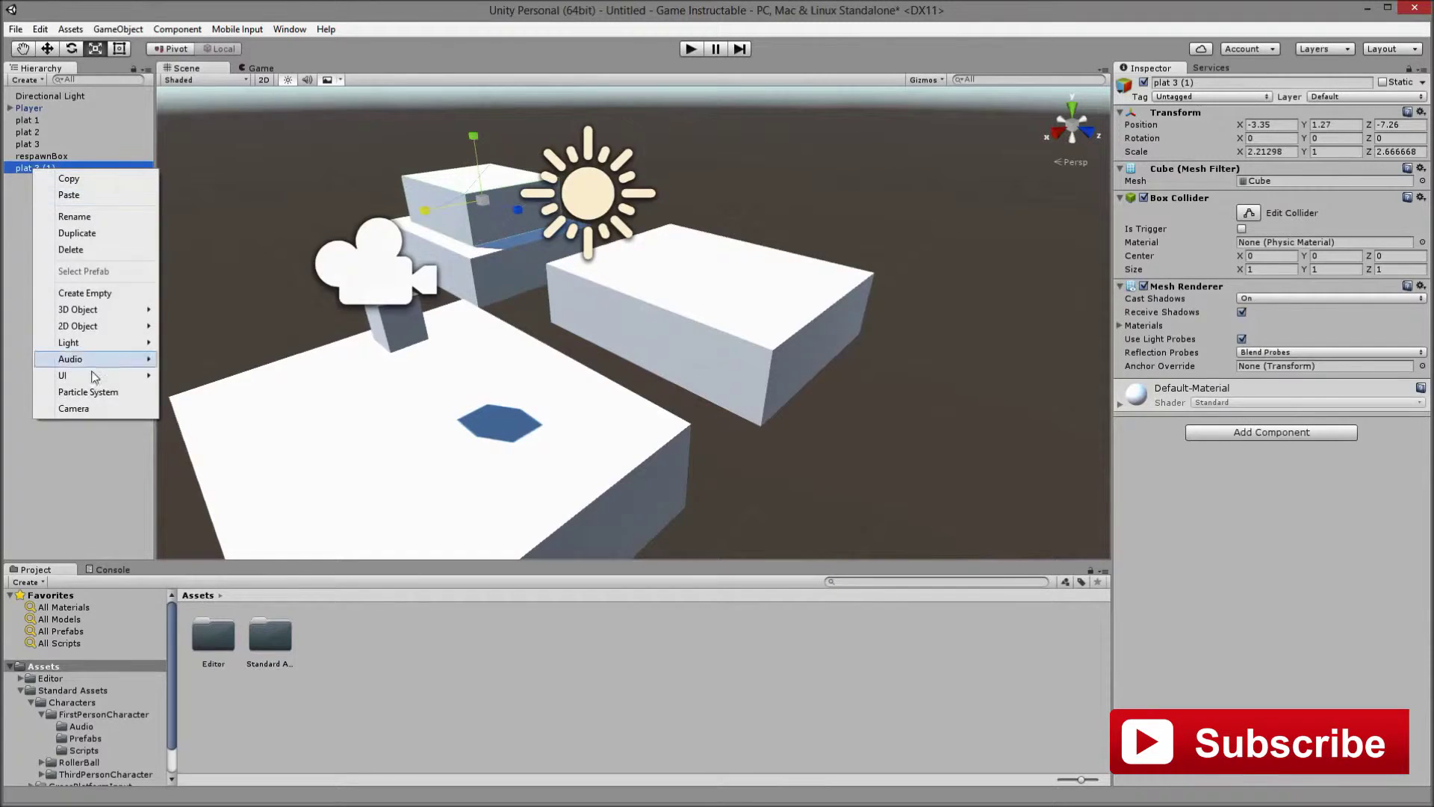
pyautogui.click(74, 215)
pyautogui.write('en')
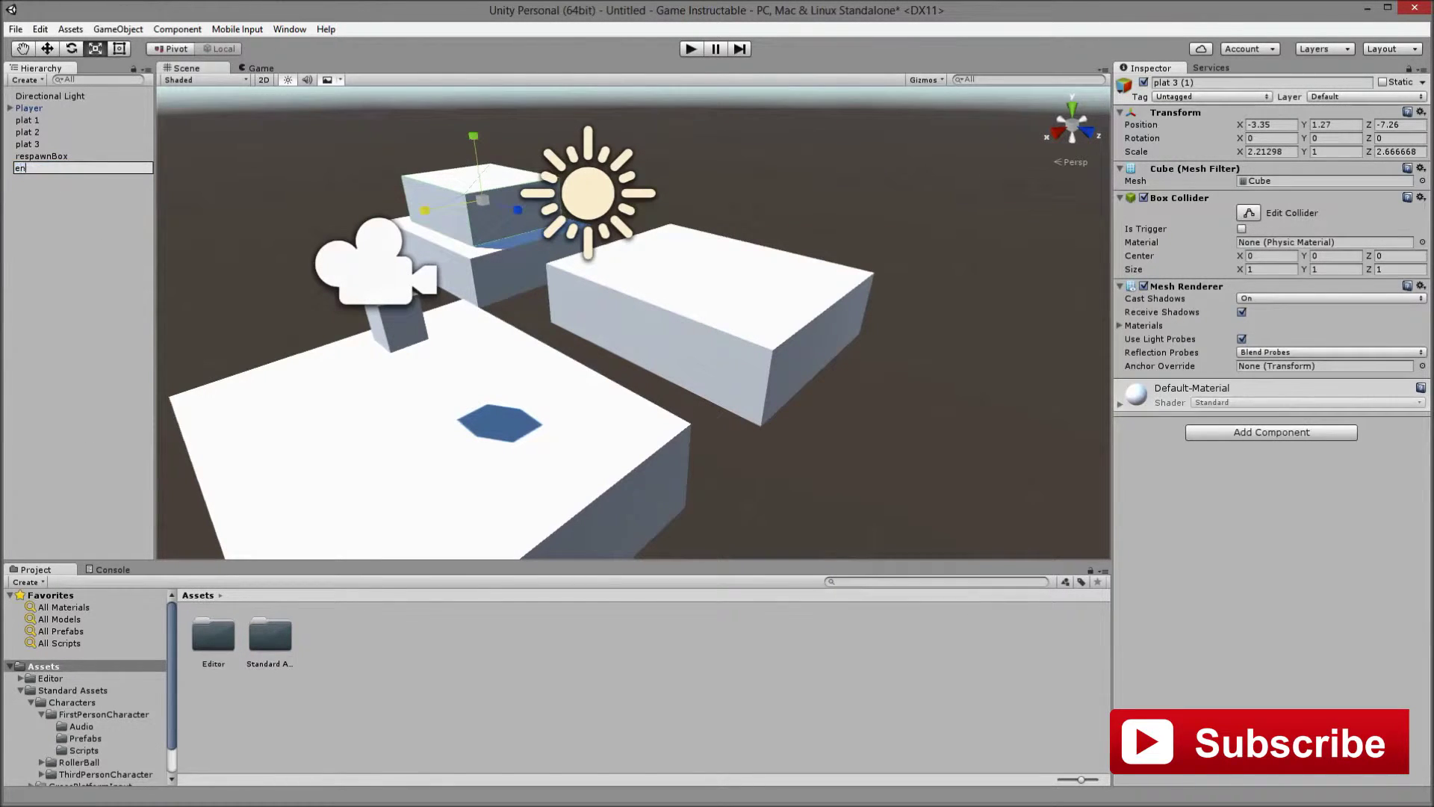
pyautogui.write('d play')
pyautogui.press('BackSpace')
pyautogui.write('t')
pyautogui.press('Return')
# Add a new 3D cube and move it along the Z axis to about -3.23
pyautogui.click(118, 29)
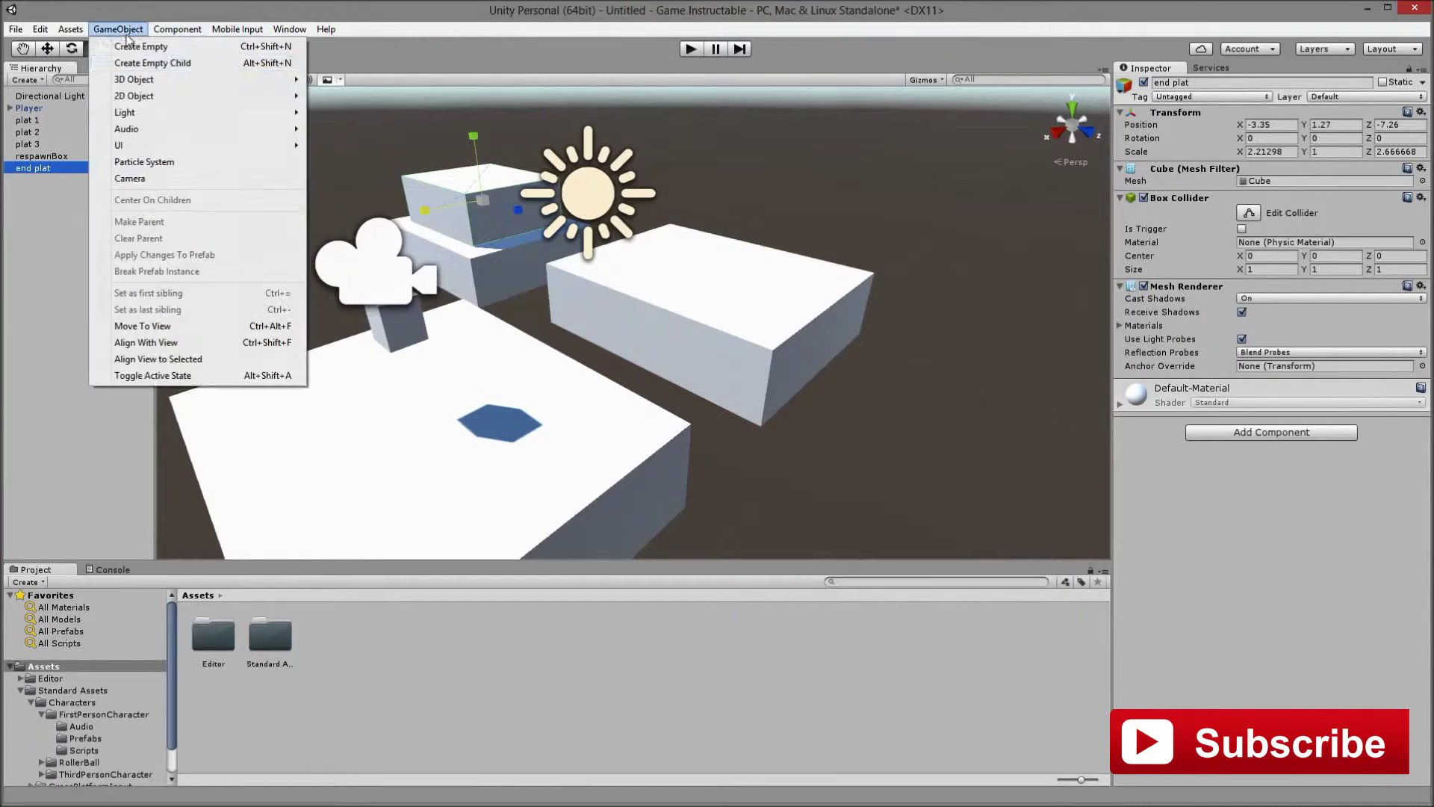
pyautogui.moveTo(284, 91)
pyautogui.click(332, 88)
pyautogui.click(648, 336)
pyautogui.press('w')
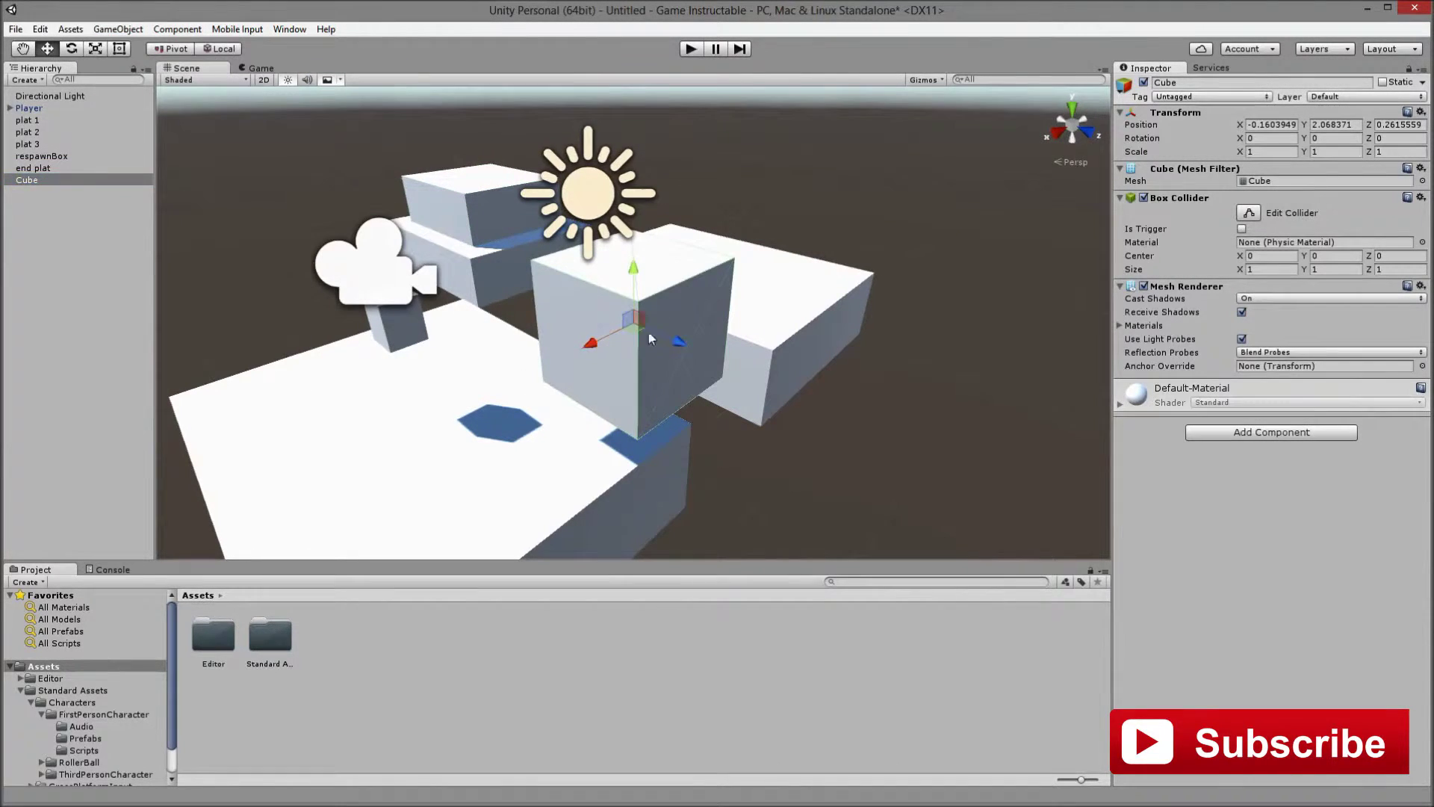
pyautogui.moveTo(683, 345); pyautogui.dragTo(448, 243)
# Flatten and stretch the cube into a wide slab of about 11.06 x 0.41 x 12.83
pyautogui.press('r')
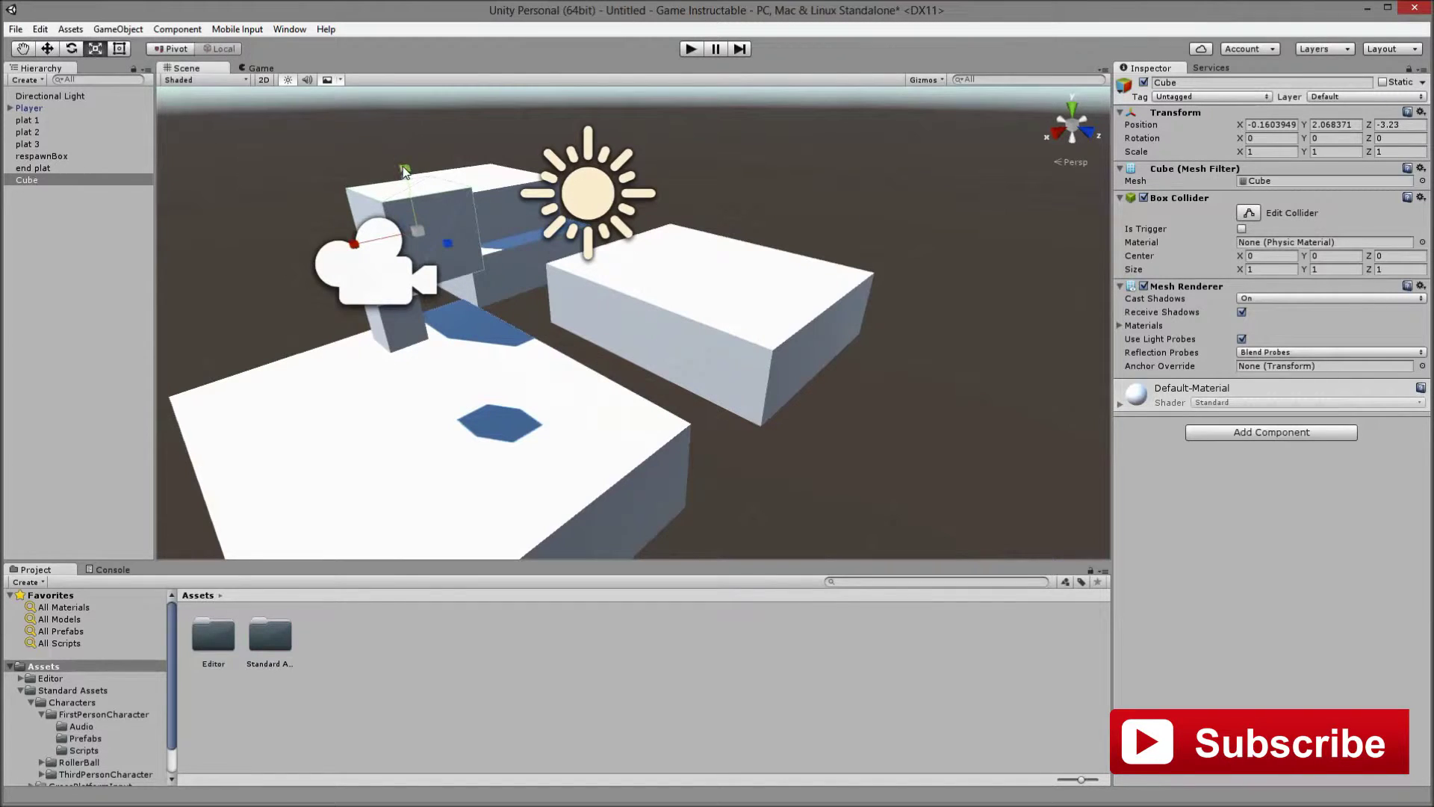
pyautogui.moveTo(409, 175); pyautogui.dragTo(661, 436)
pyautogui.moveTo(354, 246); pyautogui.dragTo(8, 508)
pyautogui.scroll(-7, 491, 338)
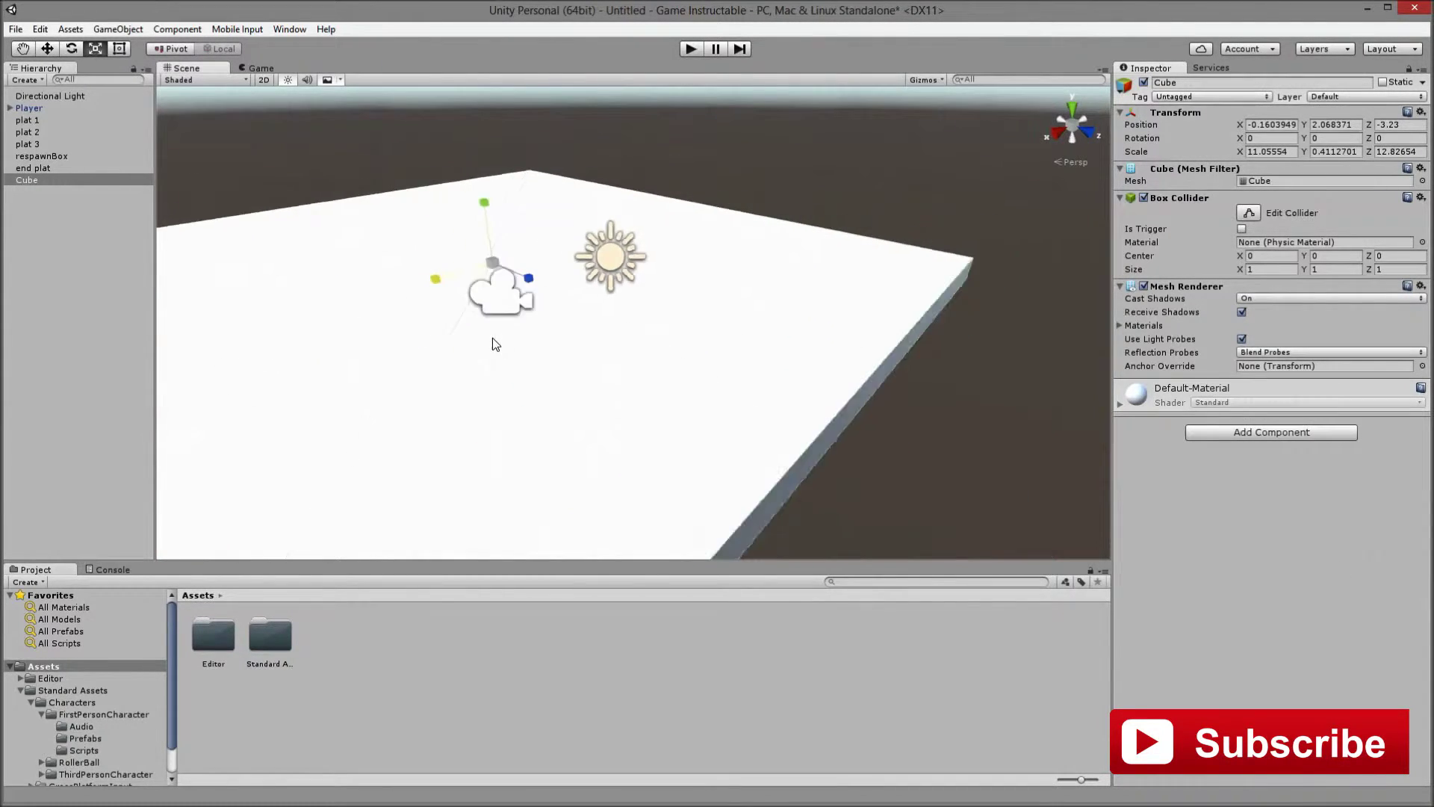
# Lower the slab beneath the platforms to about X -0.9, Y -3.74 and enlarge it to about 19.42 x 0.72 x 22.53
pyautogui.moveTo(504, 348); pyautogui.dragTo(456, 246, button='right')
pyautogui.click(1087, 134)
pyautogui.keyDown('alt'); pyautogui.moveTo(723, 472); pyautogui.dragTo(596, 331); pyautogui.keyUp('alt')
pyautogui.click(47, 49)
pyautogui.moveTo(585, 269); pyautogui.dragTo(595, 465)
pyautogui.click(94, 49)
pyautogui.moveTo(584, 524); pyautogui.dragTo(590, 430)
# Rename the large slab to Floor and assign it the Floor tag
pyautogui.rightClick(71, 183)
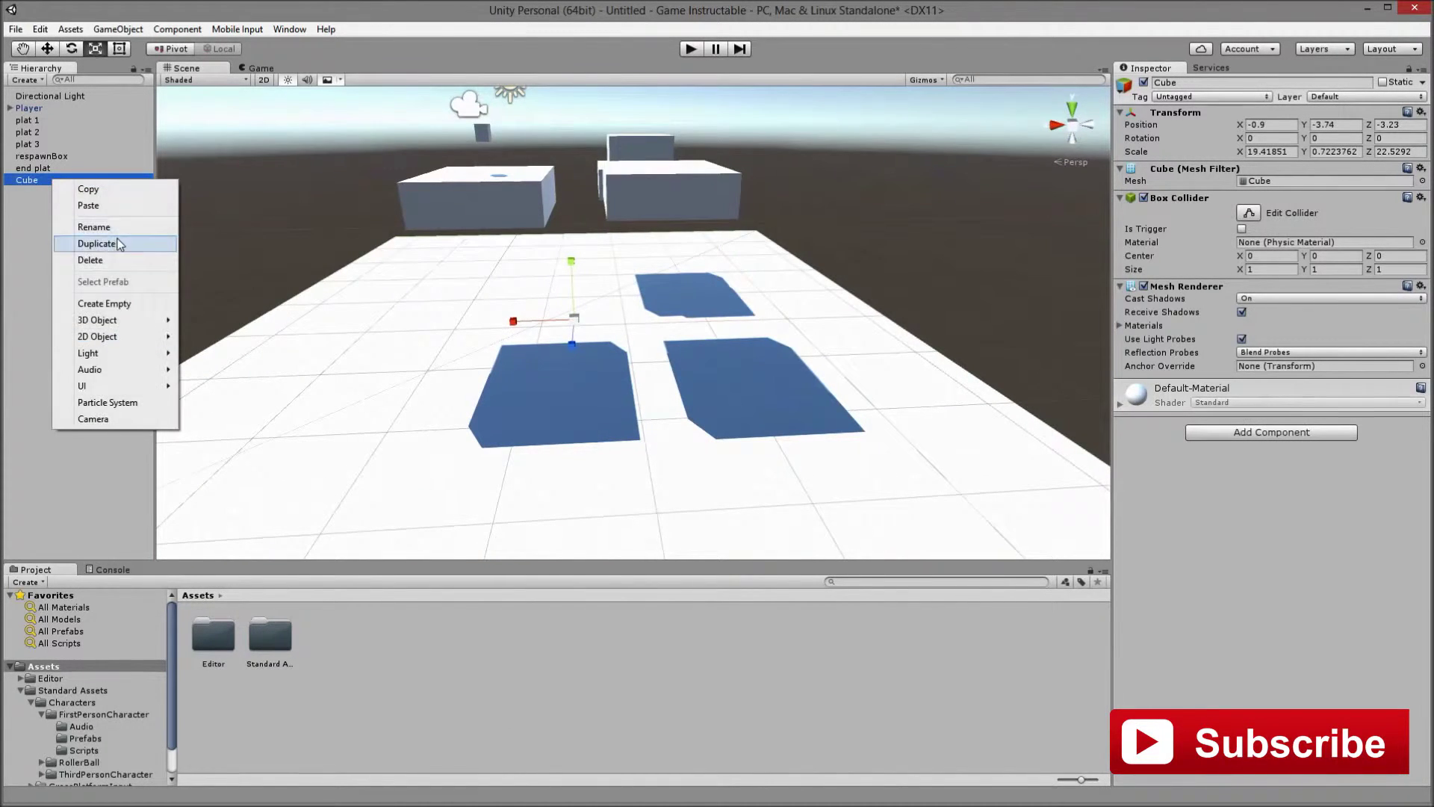
pyautogui.click(120, 231)
pyautogui.write('Floor')
pyautogui.press('Return')
pyautogui.click(1211, 97)
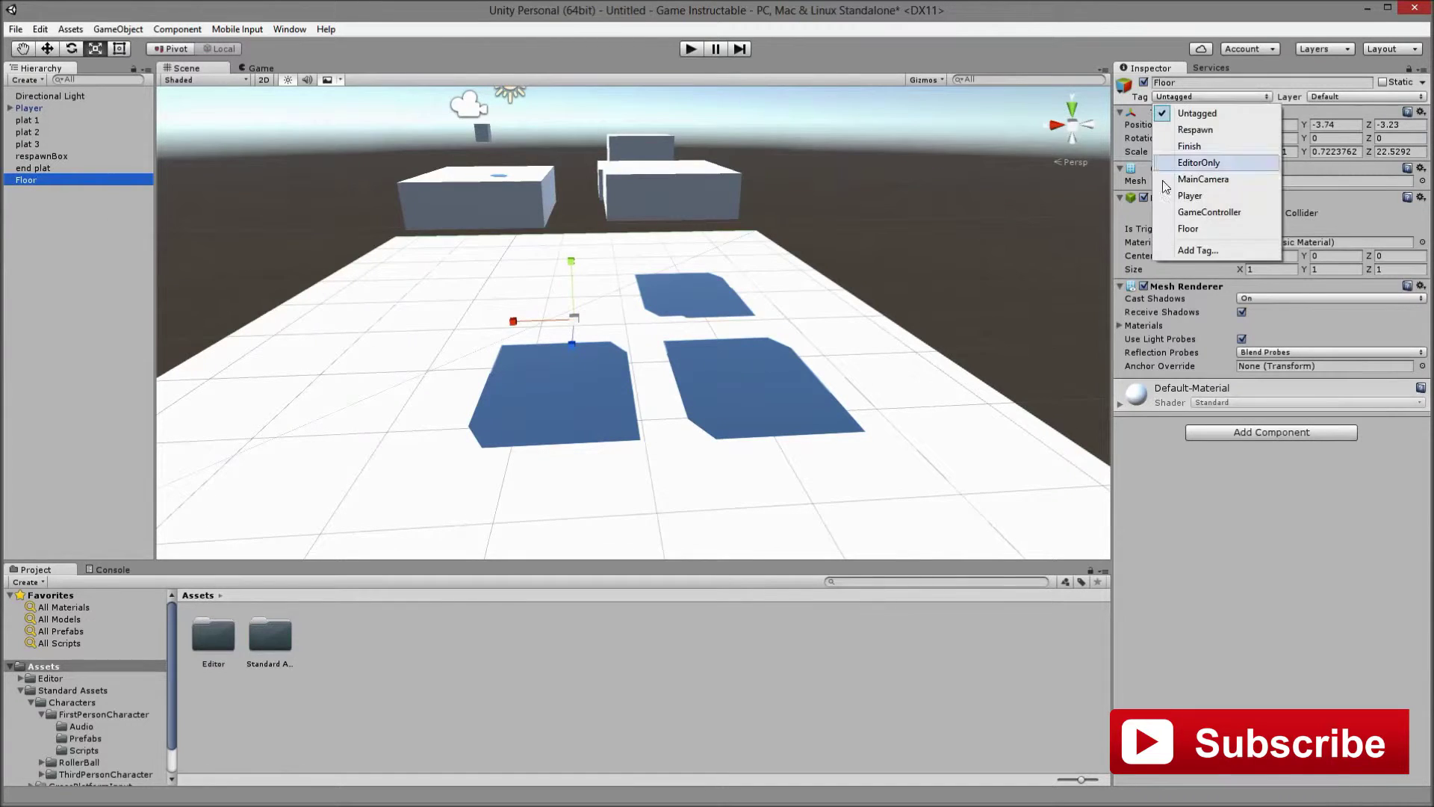
pyautogui.click(1178, 231)
# Make the Floor's Box Collider a trigger and remove its Mesh Renderer component
pyautogui.click(1241, 228)
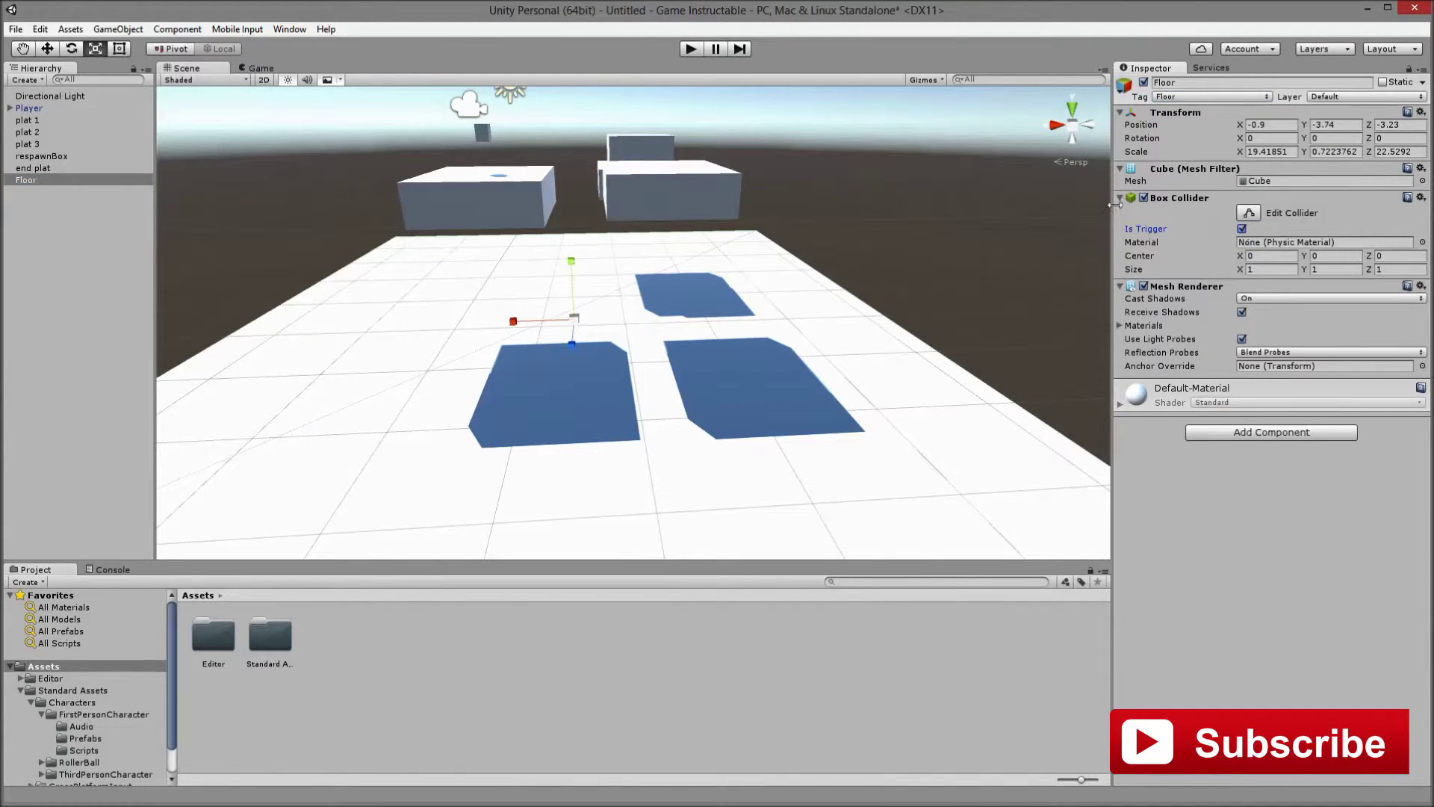
pyautogui.click(1143, 286)
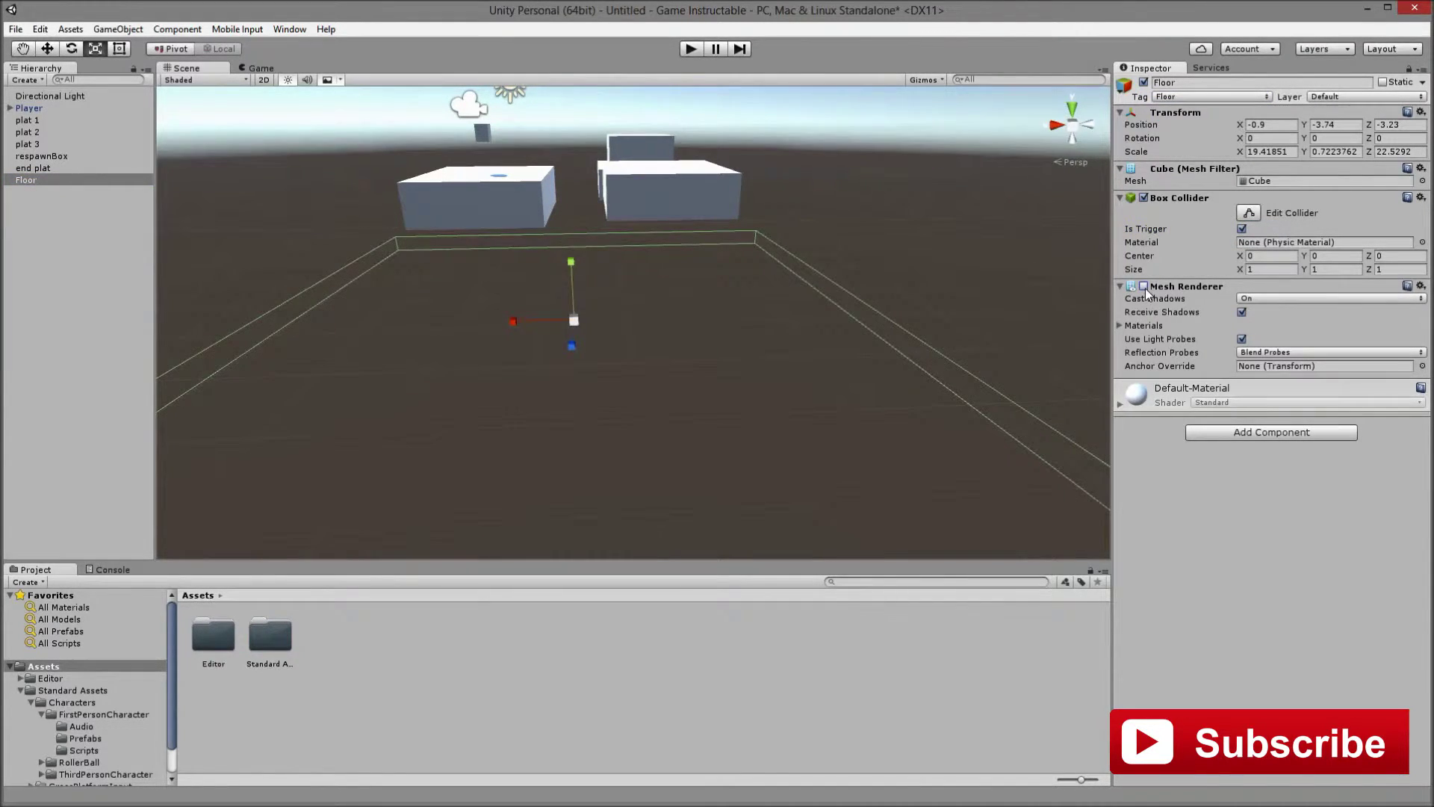
pyautogui.click(1144, 287)
pyautogui.rightClick(1195, 291)
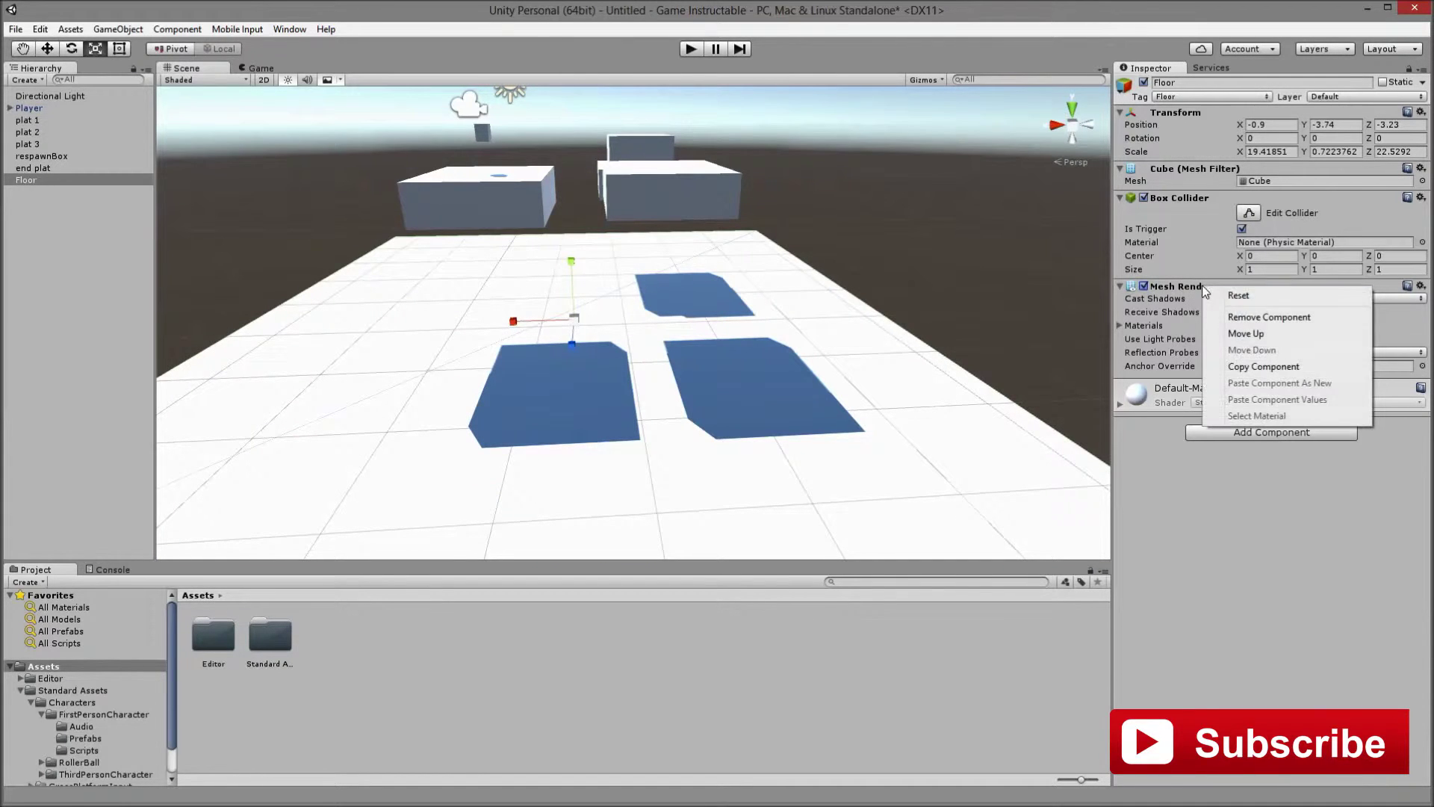
pyautogui.click(1236, 316)
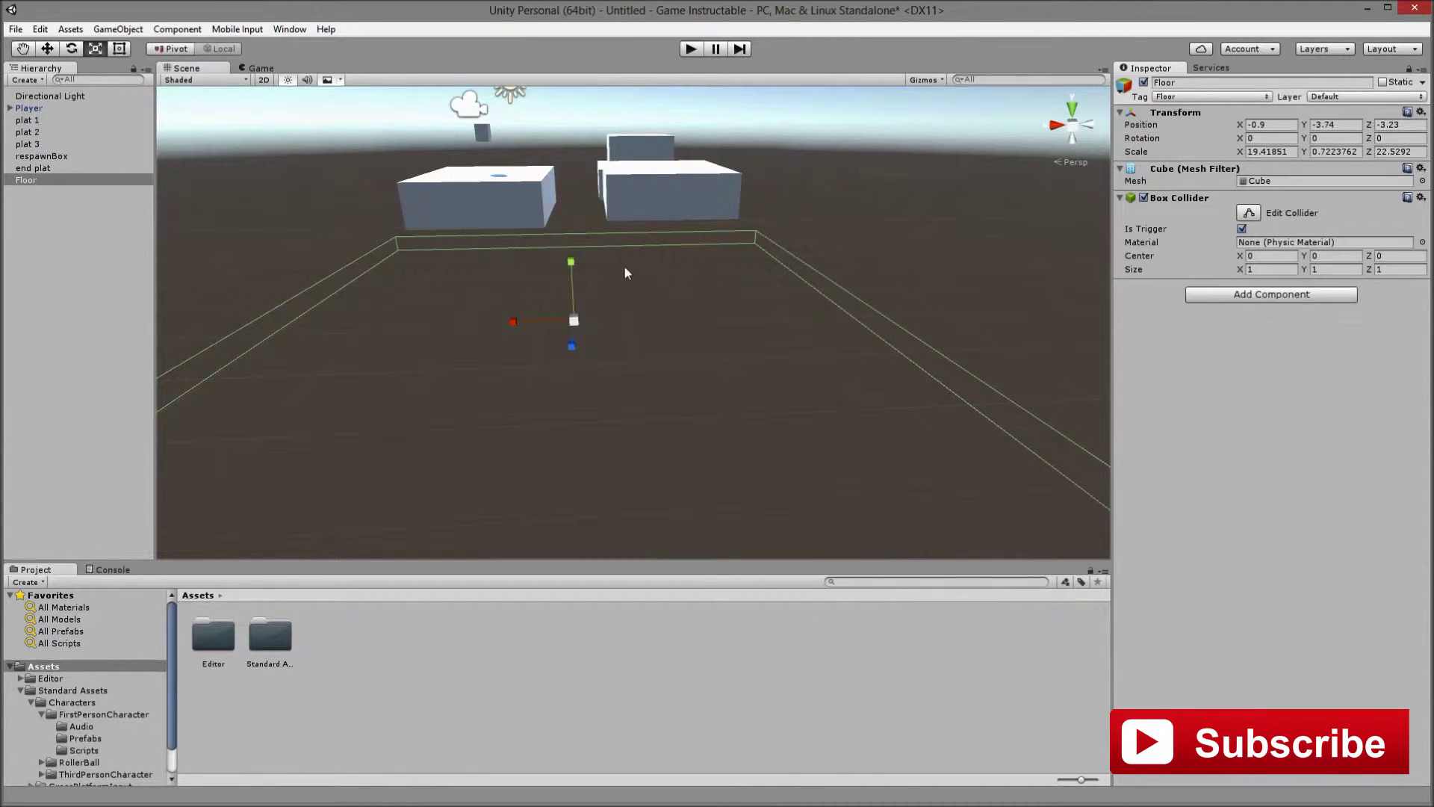
# Make respawnBox's Box Collider a trigger and remove its Mesh Renderer component
pyautogui.moveTo(649, 223); pyautogui.dragTo(643, 304, button='middle')
pyautogui.click(33, 110)
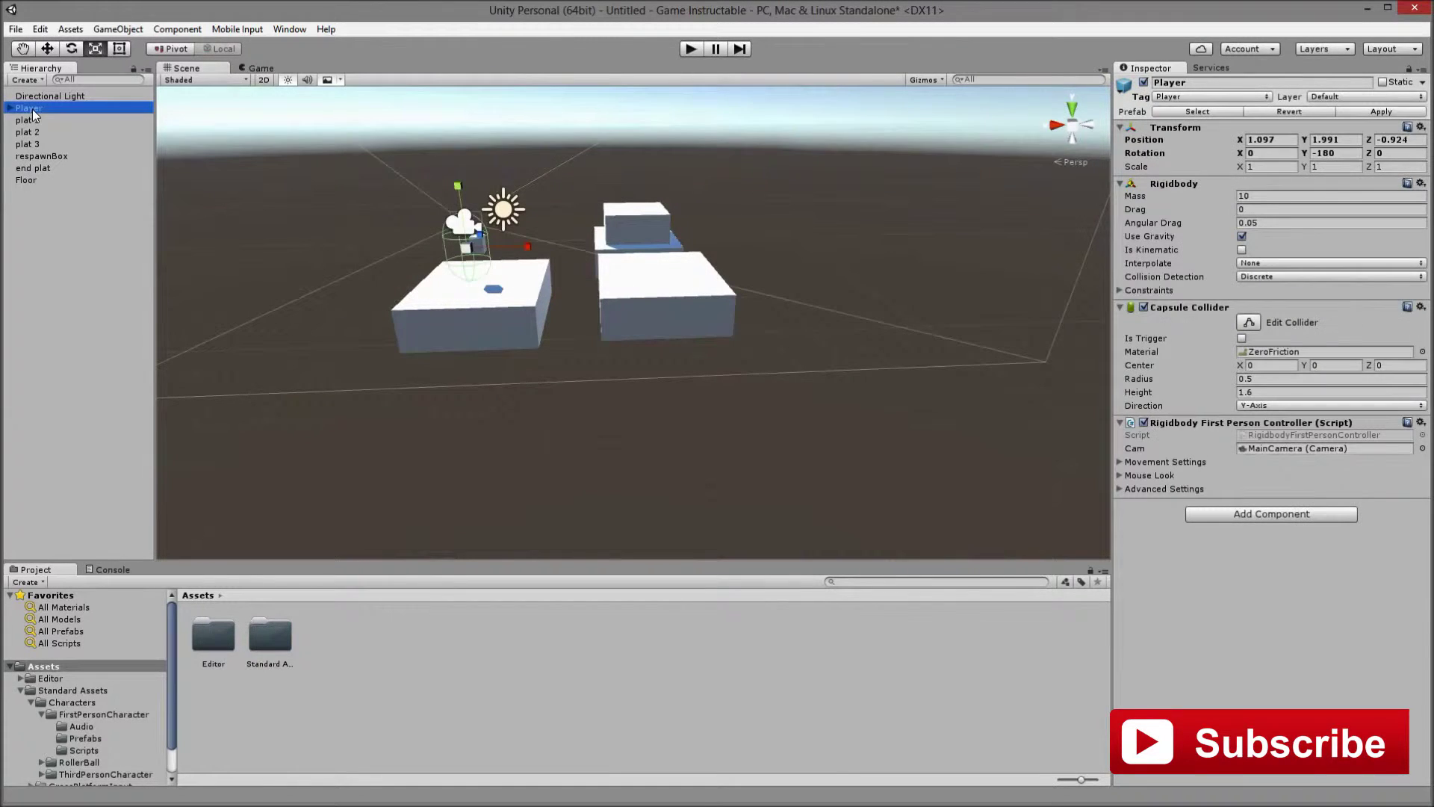
pyautogui.click(39, 121)
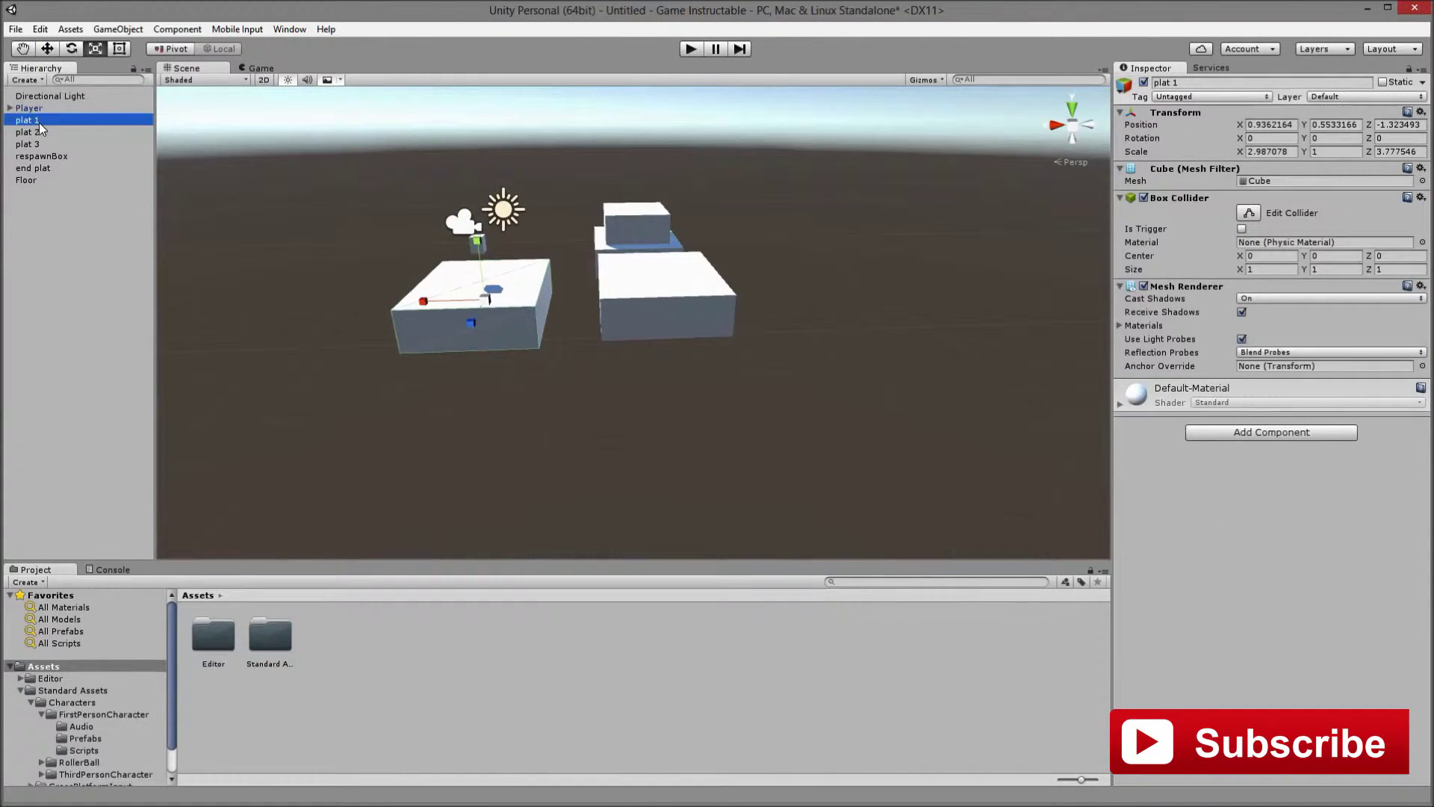
pyautogui.click(47, 157)
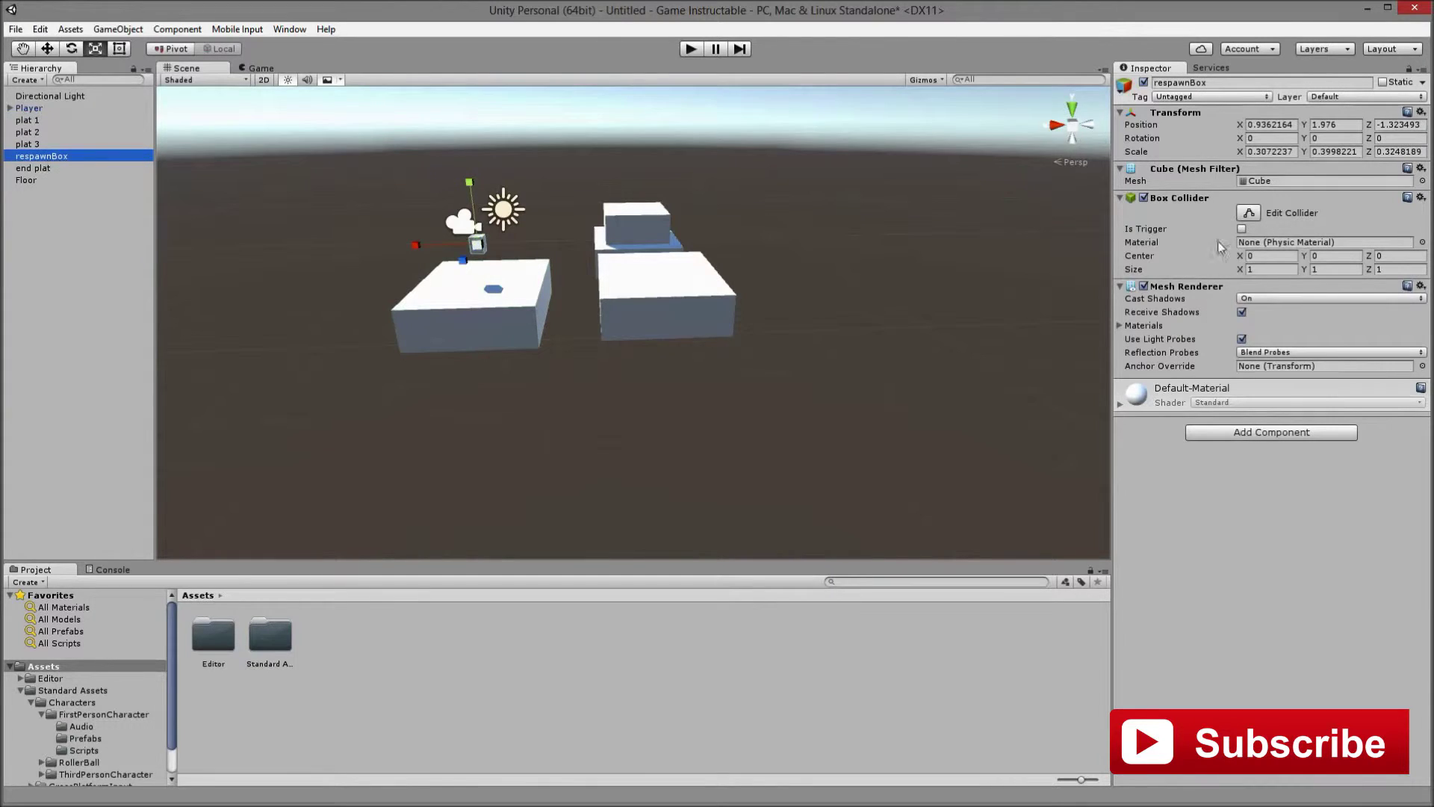
pyautogui.click(1241, 230)
pyautogui.rightClick(1153, 287)
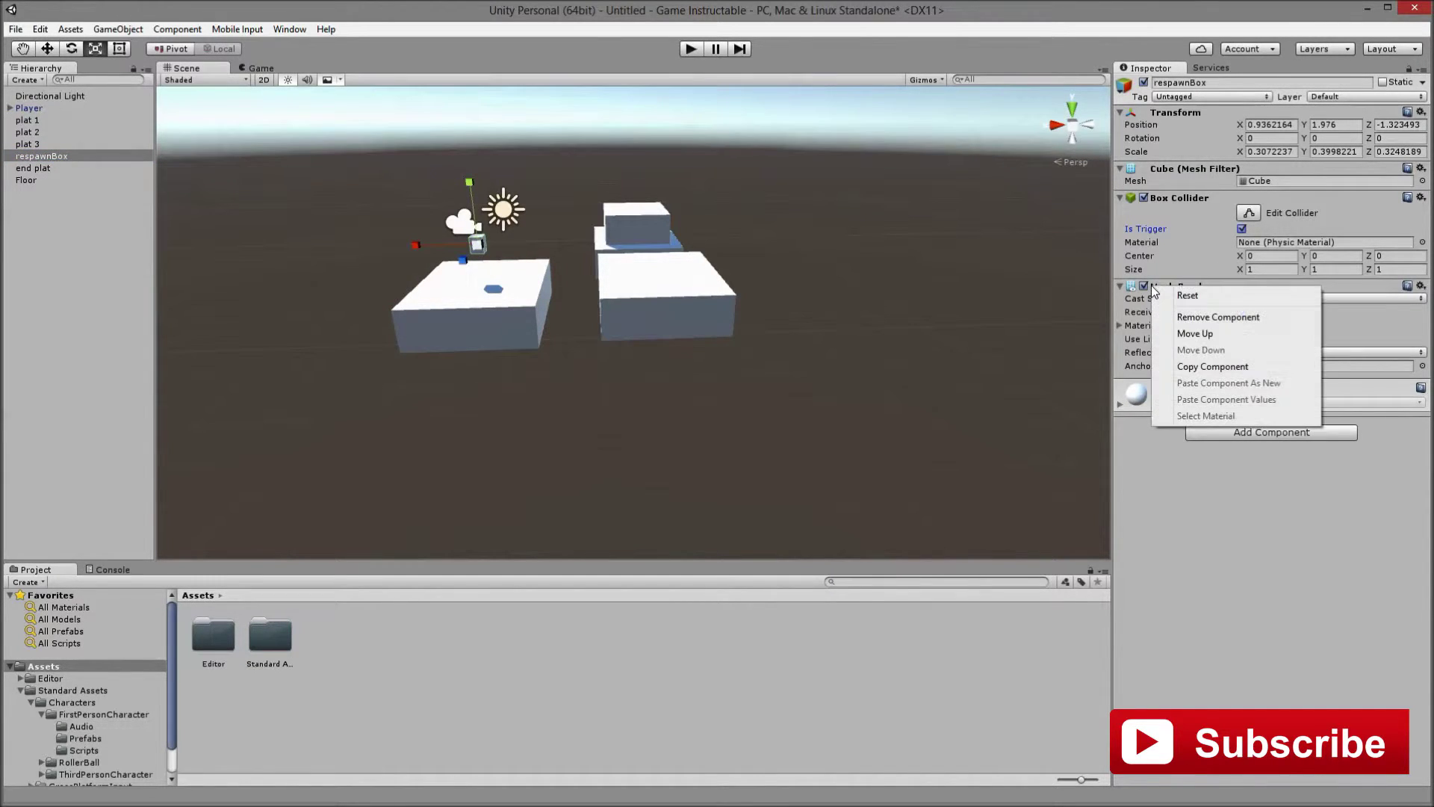
pyautogui.click(1204, 319)
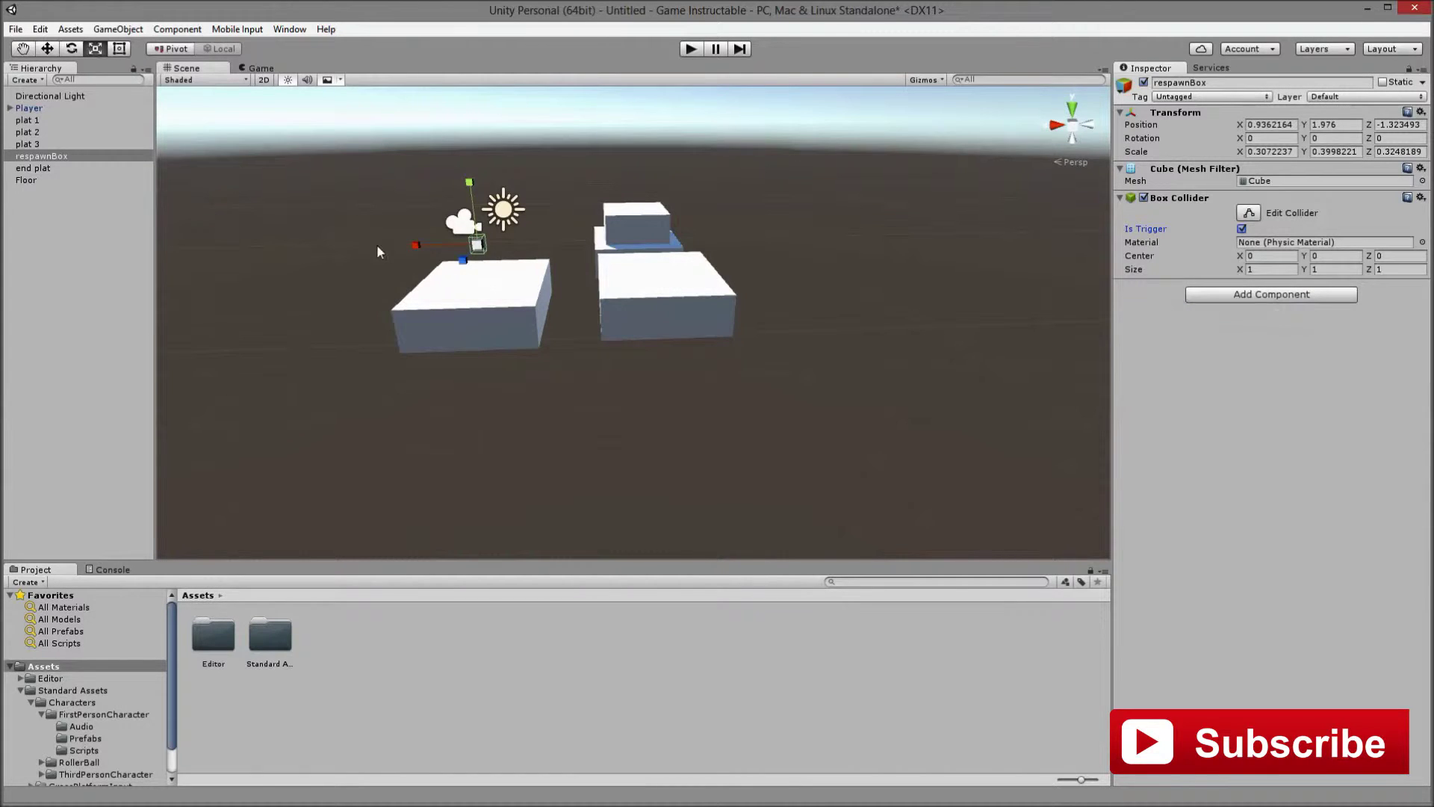
# Make end plat's Box Collider a trigger and remove its Mesh Renderer component
pyautogui.click(47, 48)
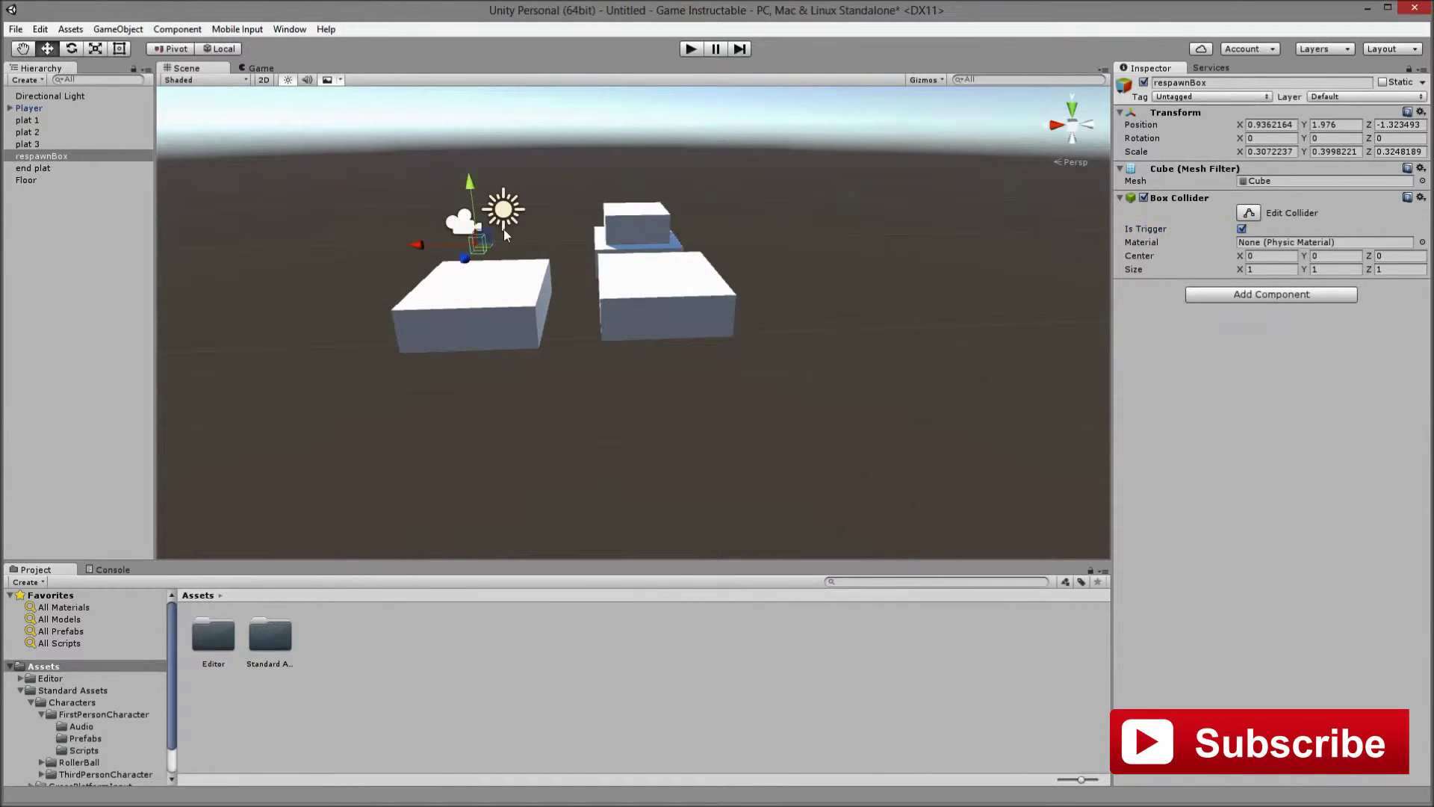
pyautogui.click(639, 230)
pyautogui.scroll(2, 535, 232)
pyautogui.press('f')
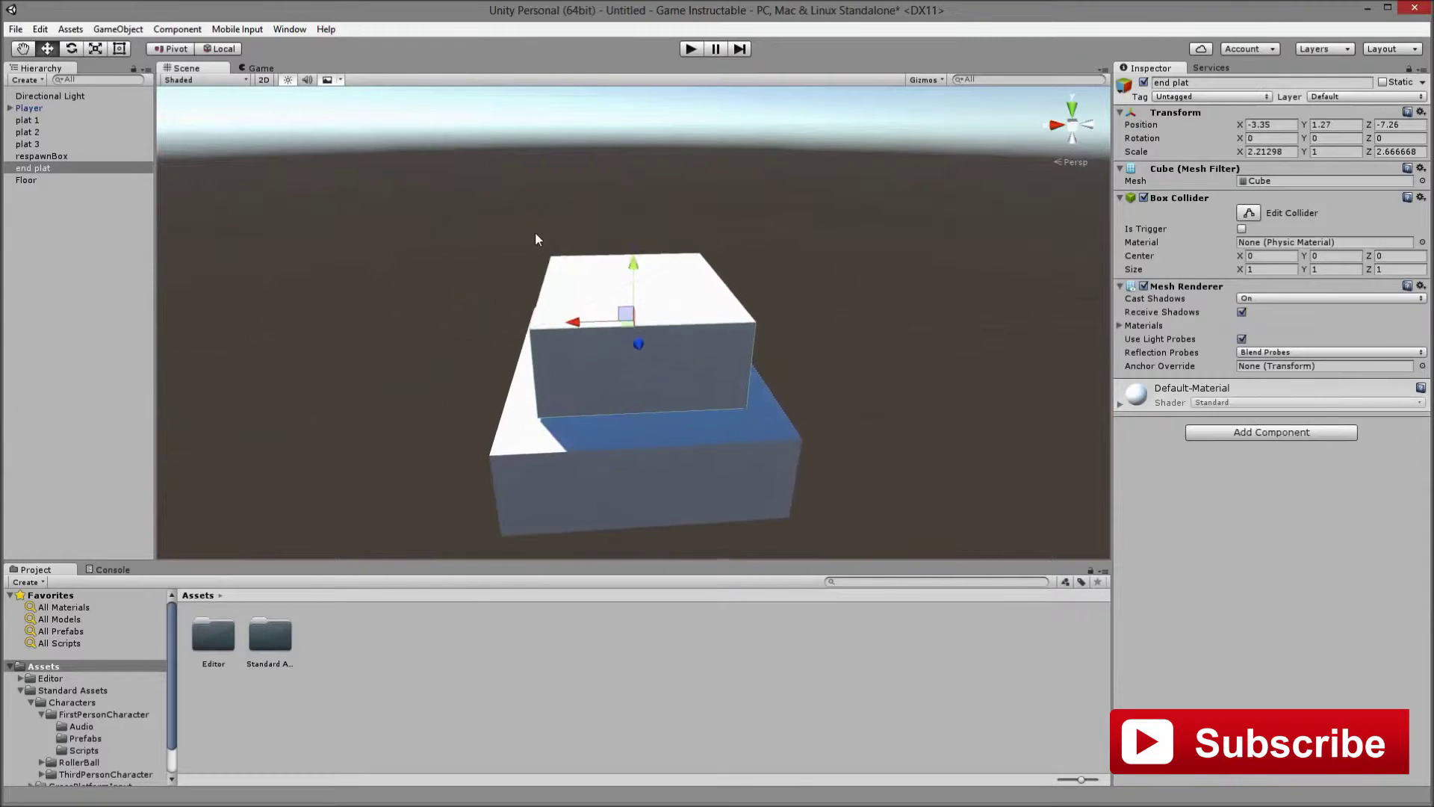
pyautogui.click(1241, 228)
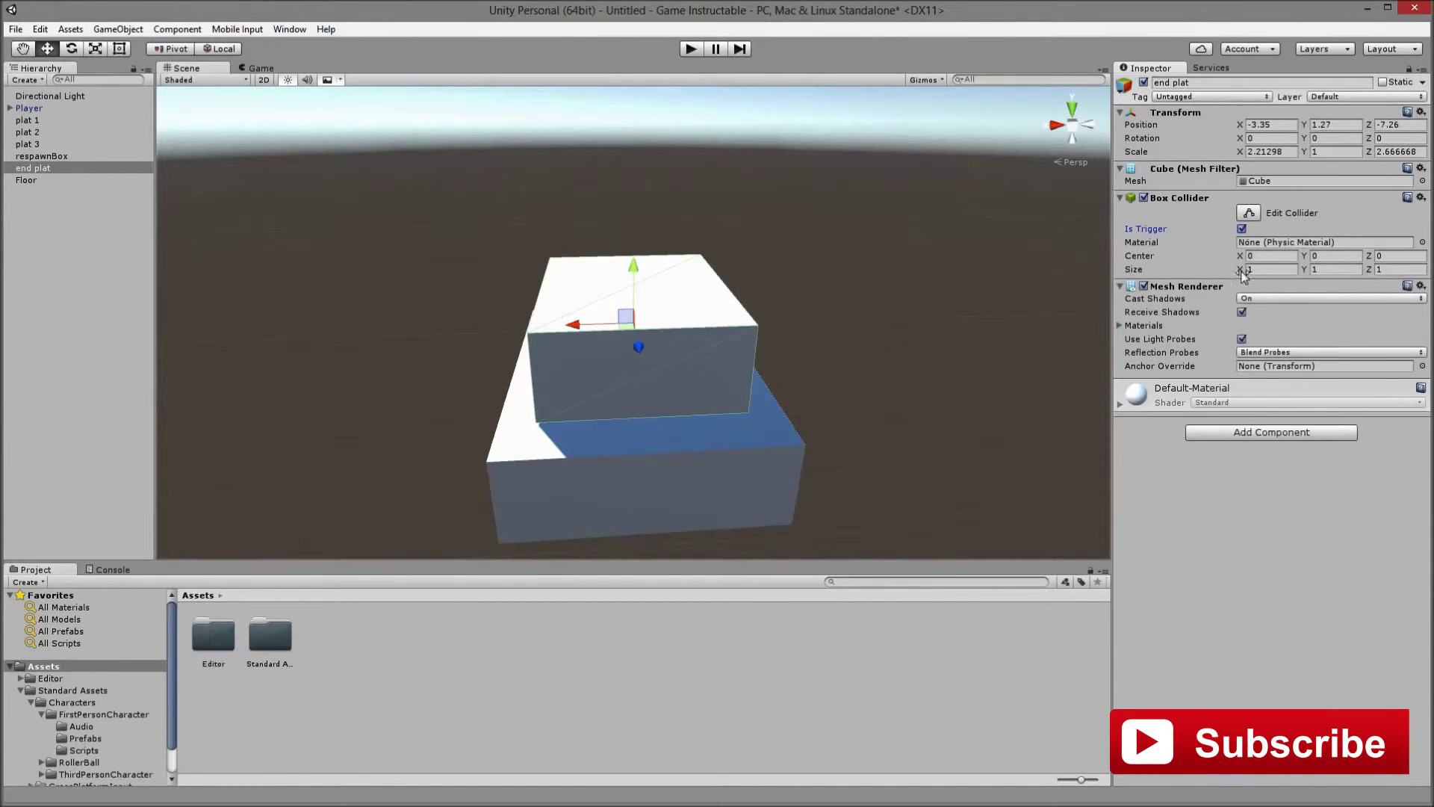
pyautogui.rightClick(1219, 286)
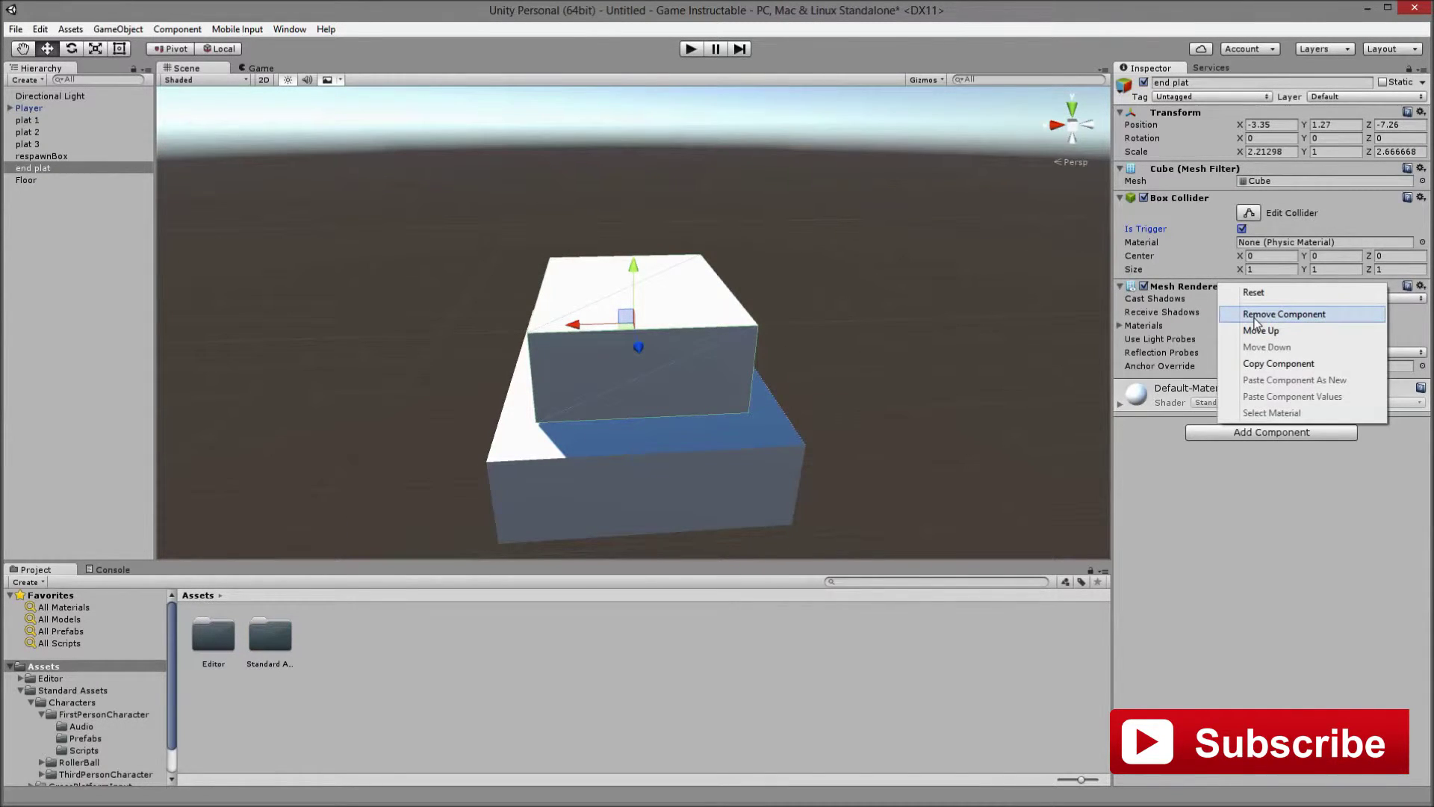
pyautogui.click(1257, 315)
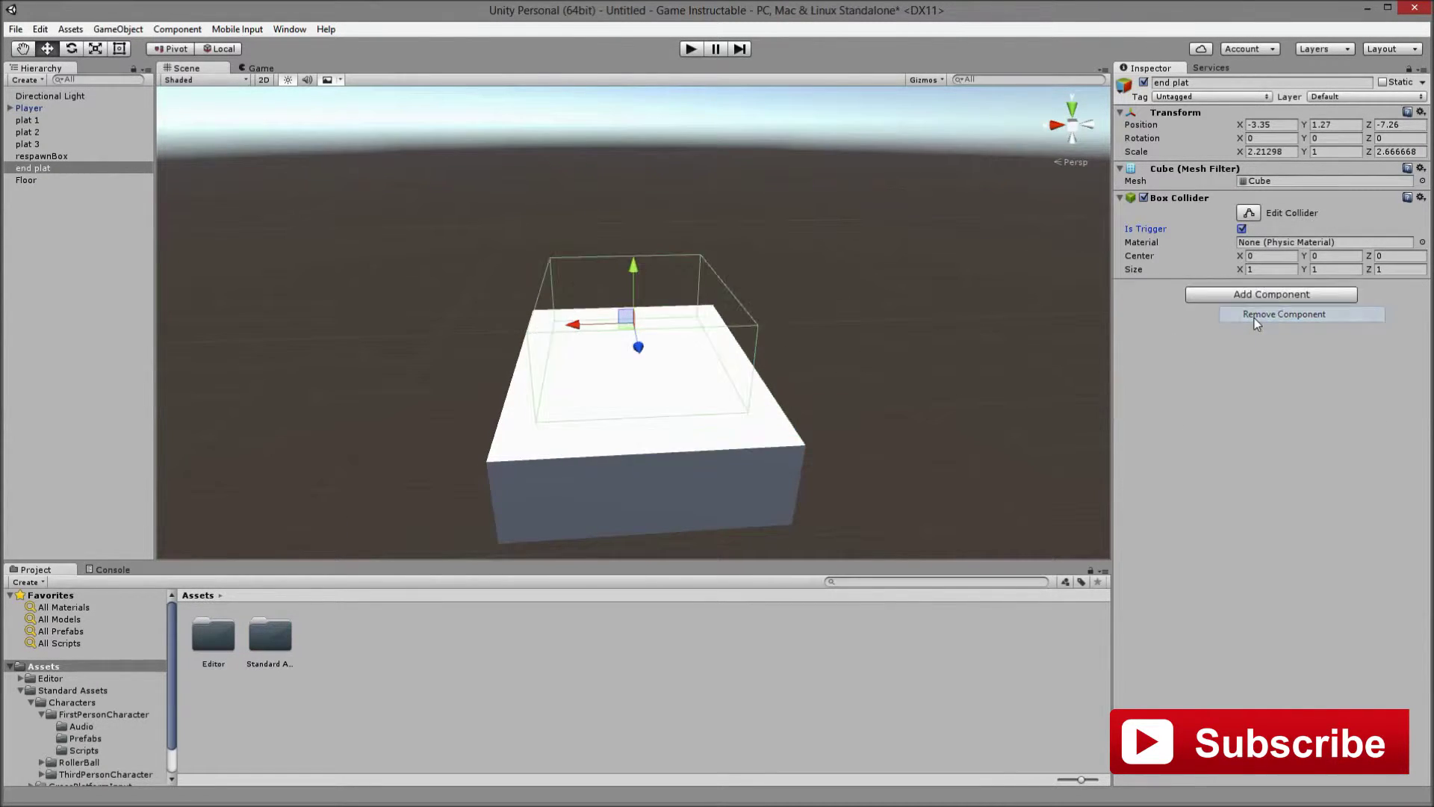
# Rotate the Player around its vertical axis to about -134 degrees to face the other platforms
pyautogui.doubleClick(56, 155)
pyautogui.doubleClick(46, 119)
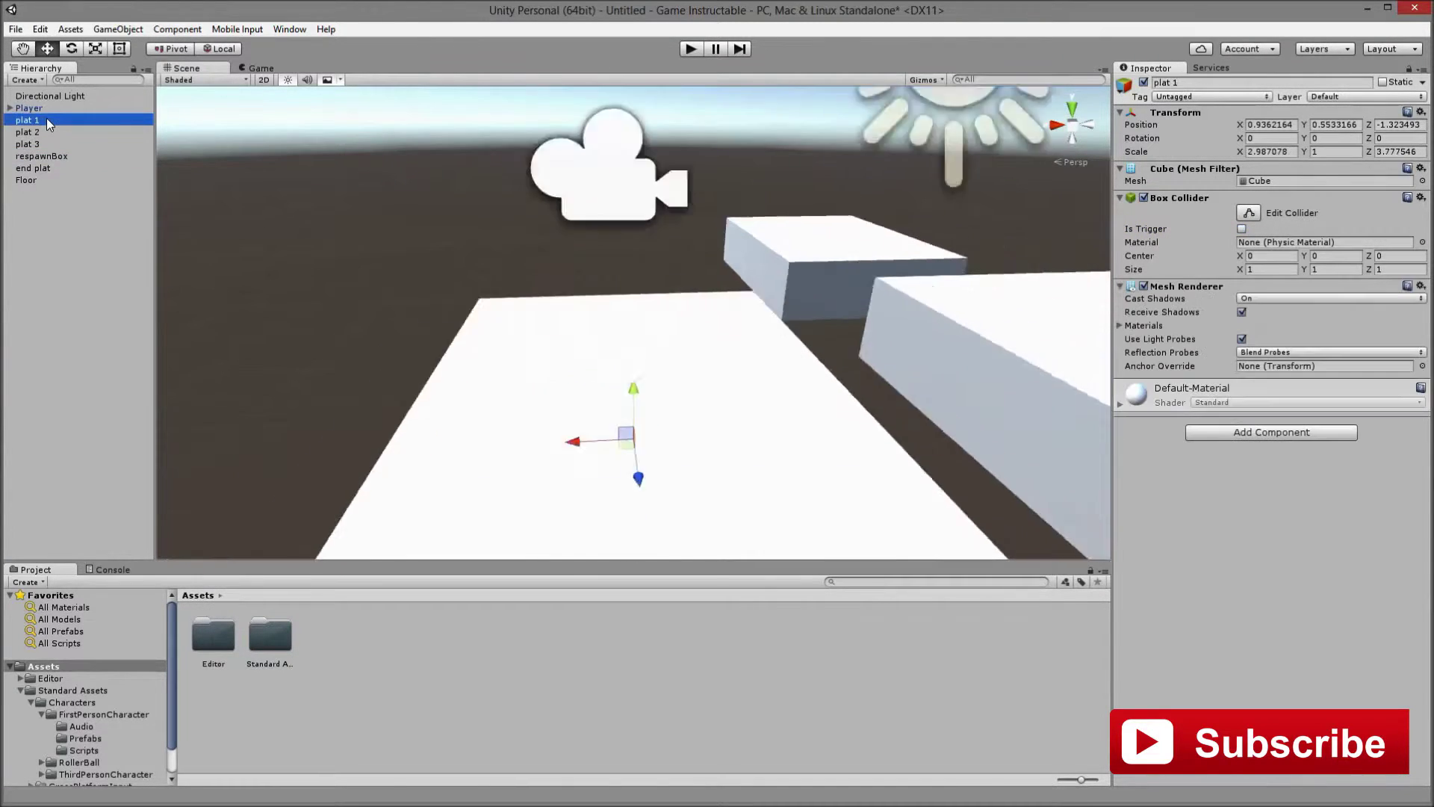
pyautogui.doubleClick(64, 132)
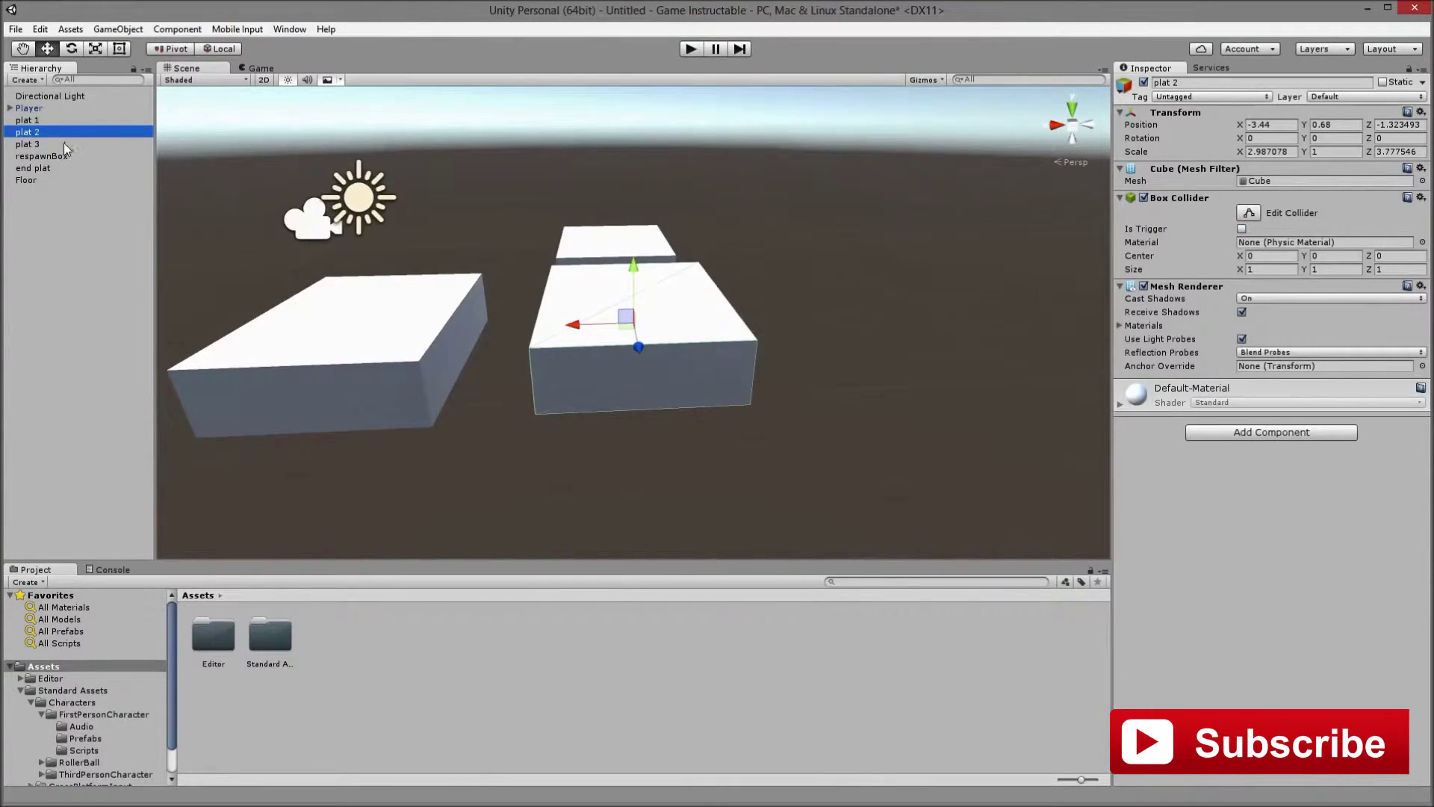
pyautogui.doubleClick(46, 109)
pyautogui.moveTo(530, 256); pyautogui.dragTo(590, 332, button='middle')
pyautogui.press('e')
pyautogui.moveTo(716, 426); pyautogui.dragTo(598, 421, button='middle')
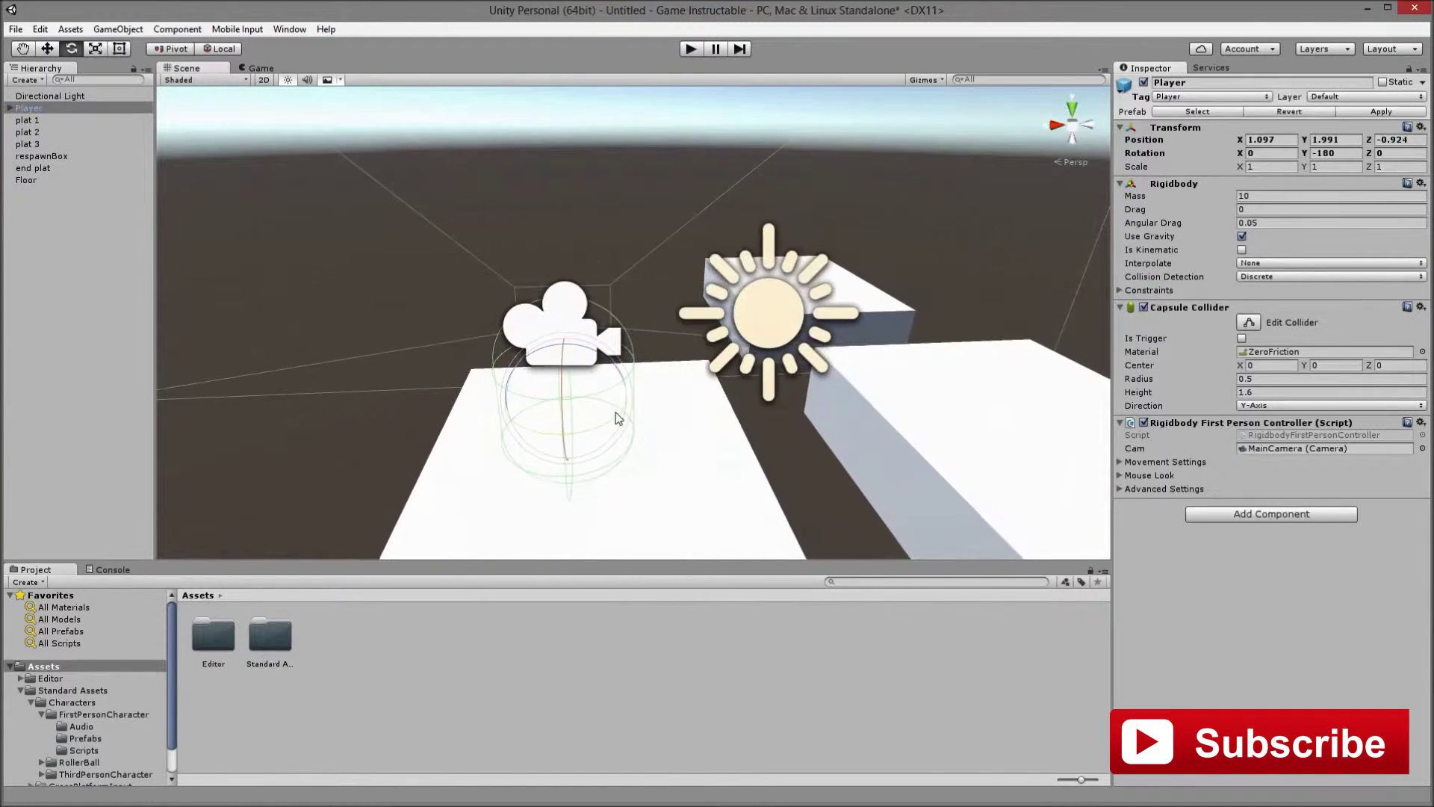
pyautogui.moveTo(614, 427); pyautogui.dragTo(526, 441)
pyautogui.moveTo(657, 454); pyautogui.dragTo(771, 458, button='middle')
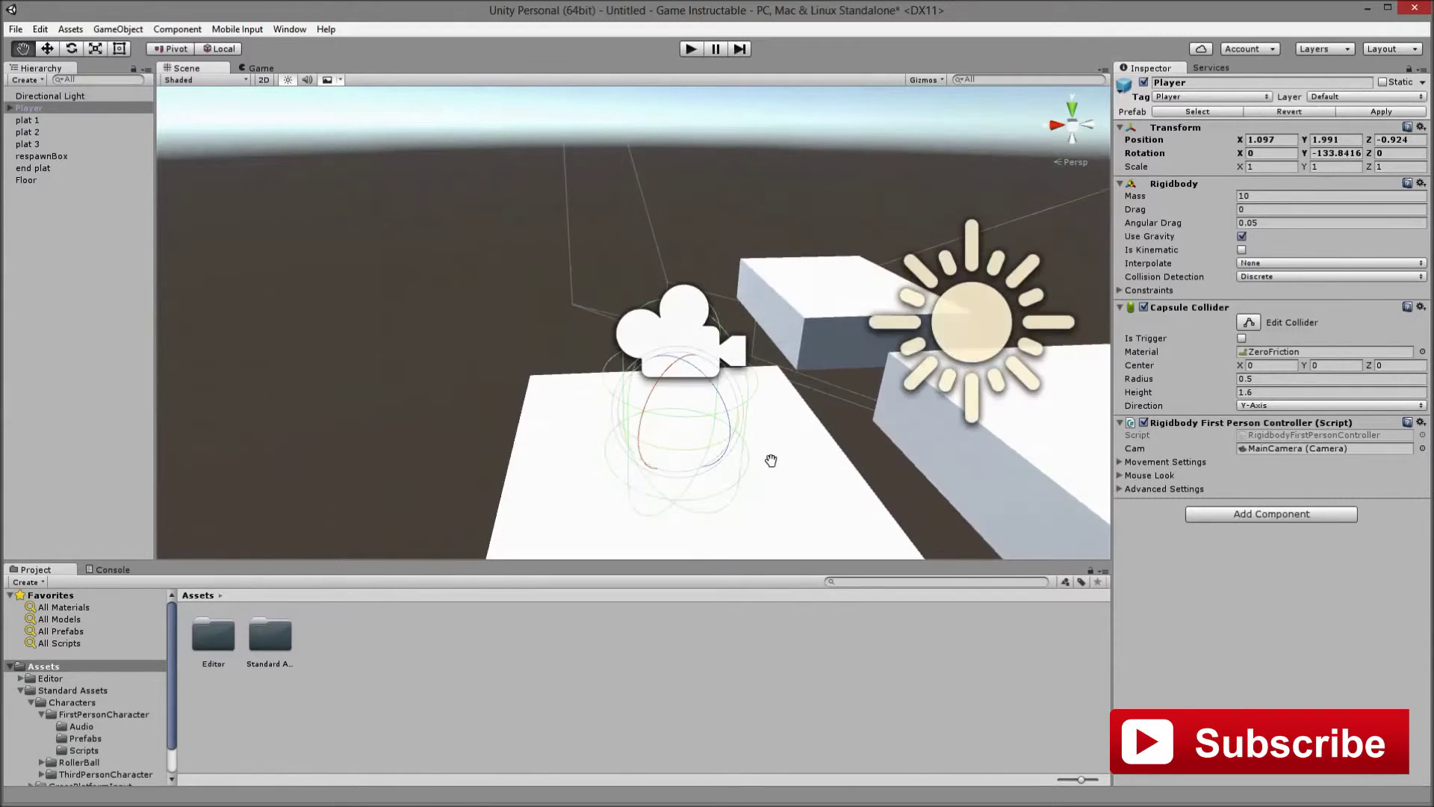
# Play-test the scene by walking and jumping the Player across the platforms, and stop the test
pyautogui.moveTo(509, 267); pyautogui.dragTo(803, 296, button='right')
pyautogui.moveTo(803, 296); pyautogui.dragTo(943, 165, button='middle')
pyautogui.scroll(-4, 704, 330)
pyautogui.moveTo(704, 329); pyautogui.dragTo(683, 149, button='middle')
pyautogui.moveTo(650, 231); pyautogui.dragTo(597, 127, button='right')
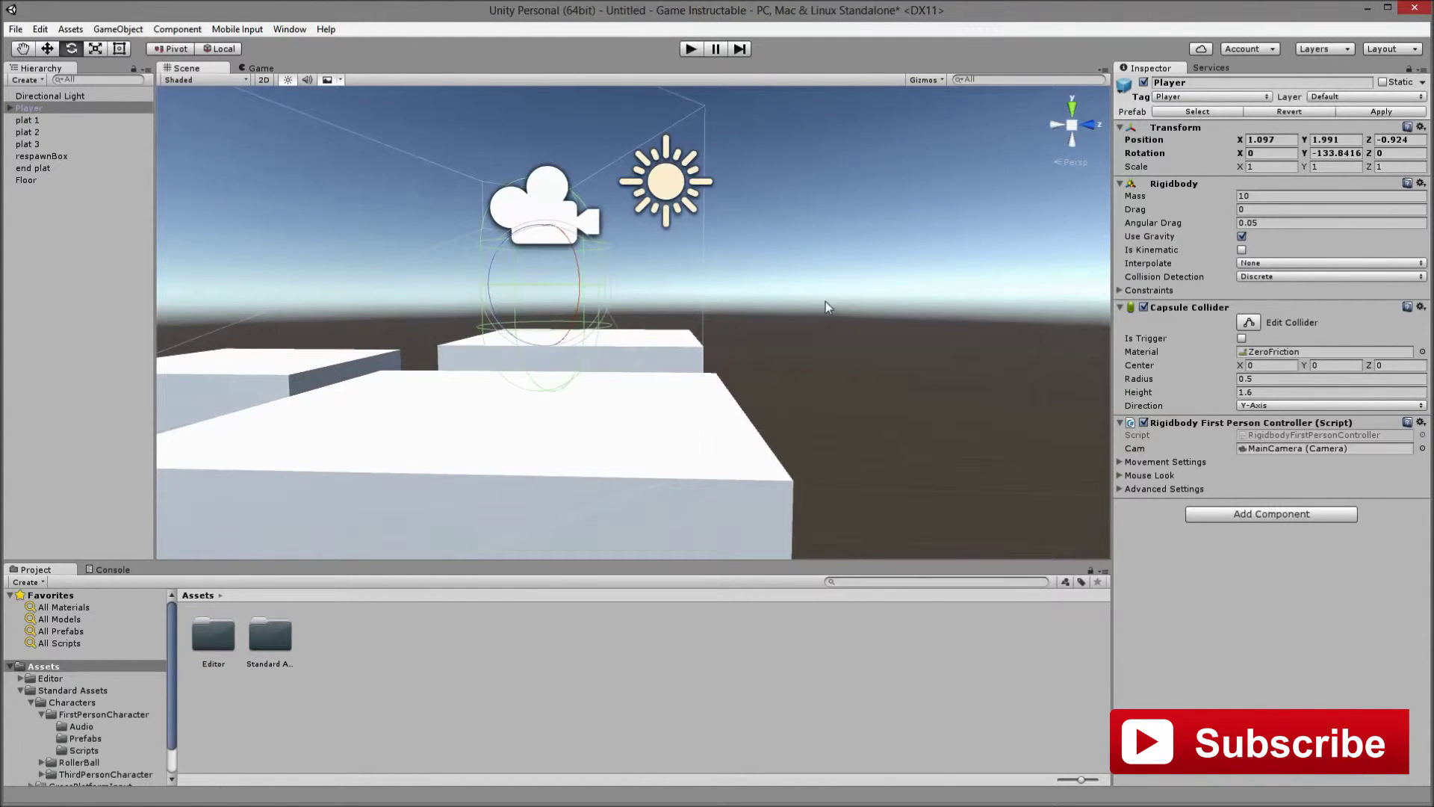
pyautogui.click(691, 48)
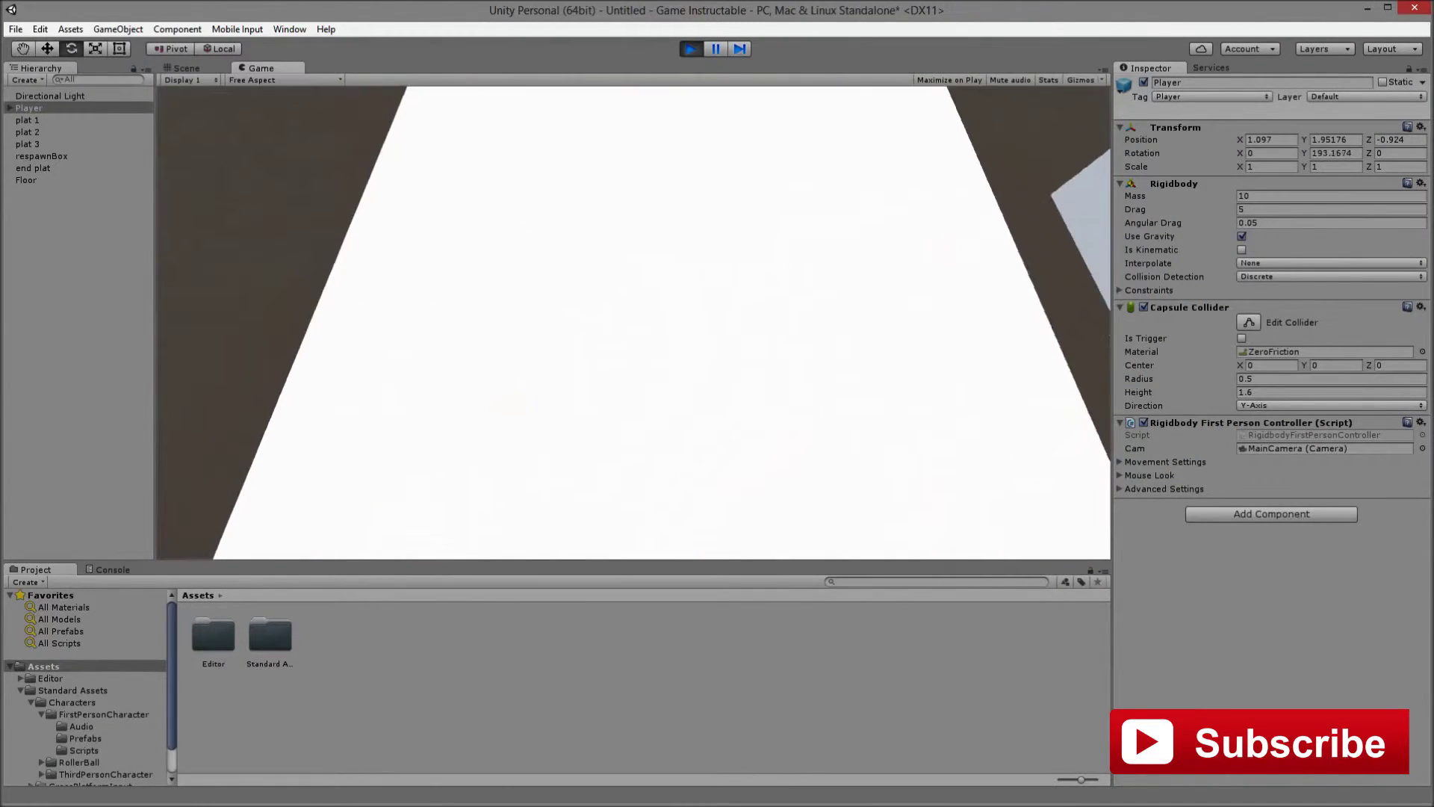
pyautogui.press('w')
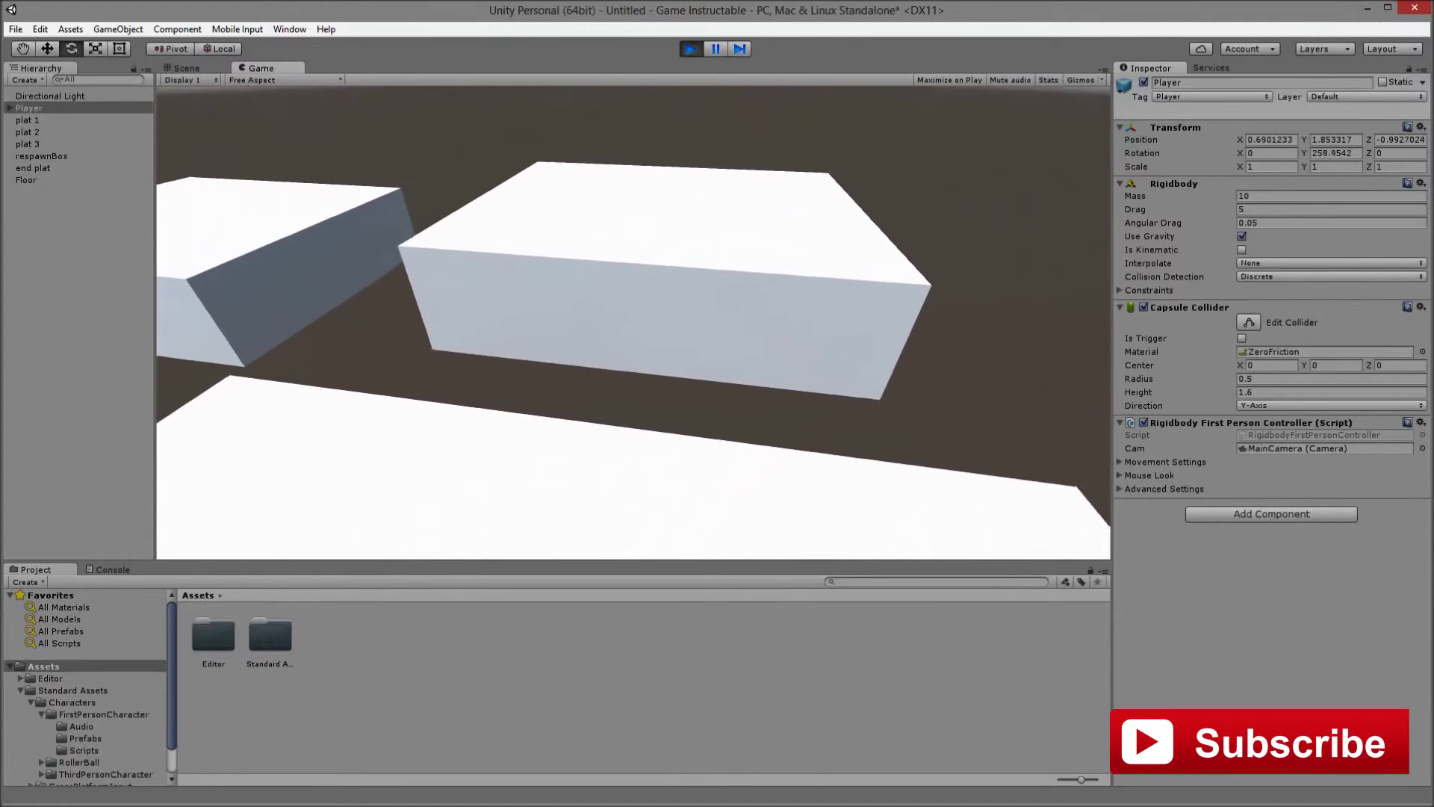
pyautogui.press('w')
pyautogui.press('space')
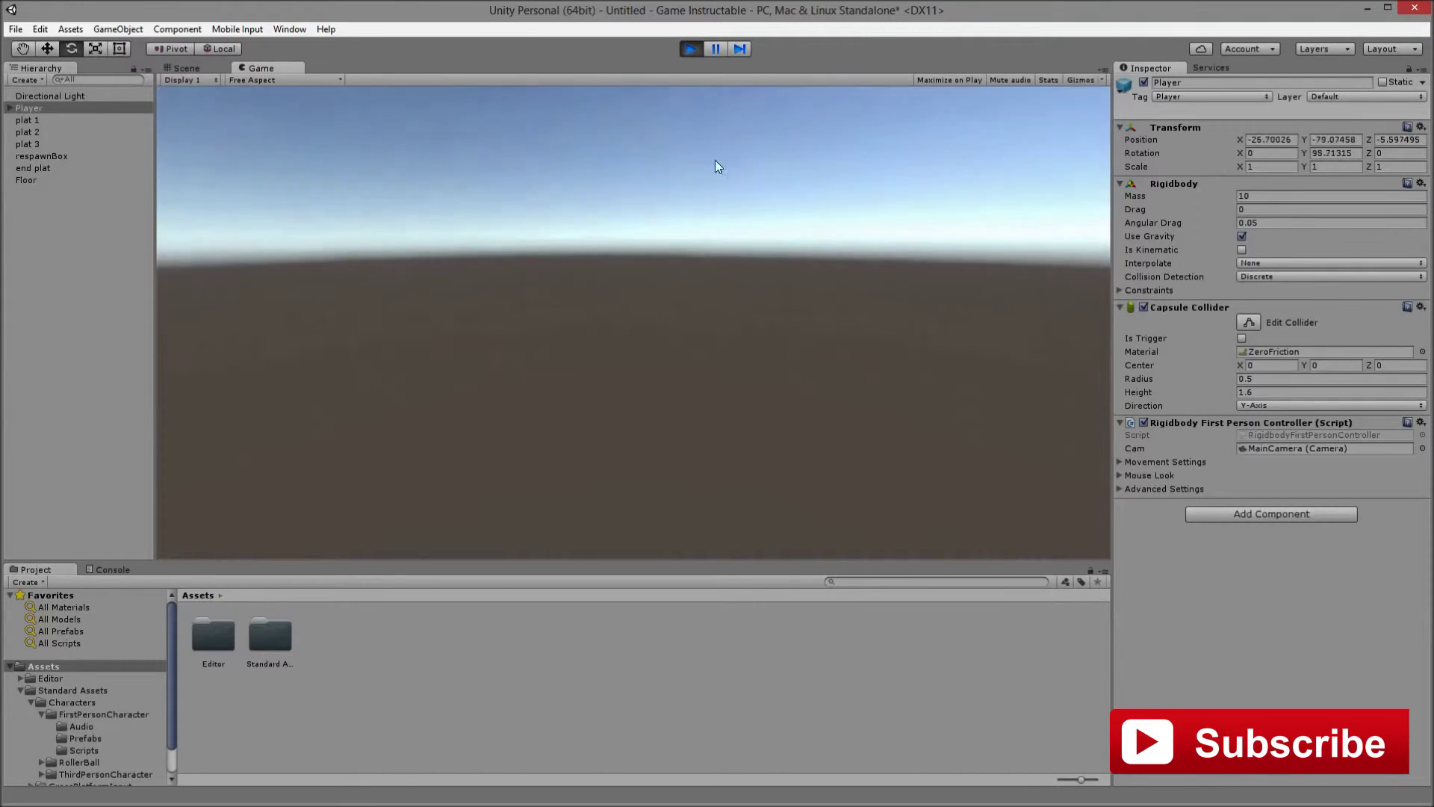
pyautogui.click(688, 49)
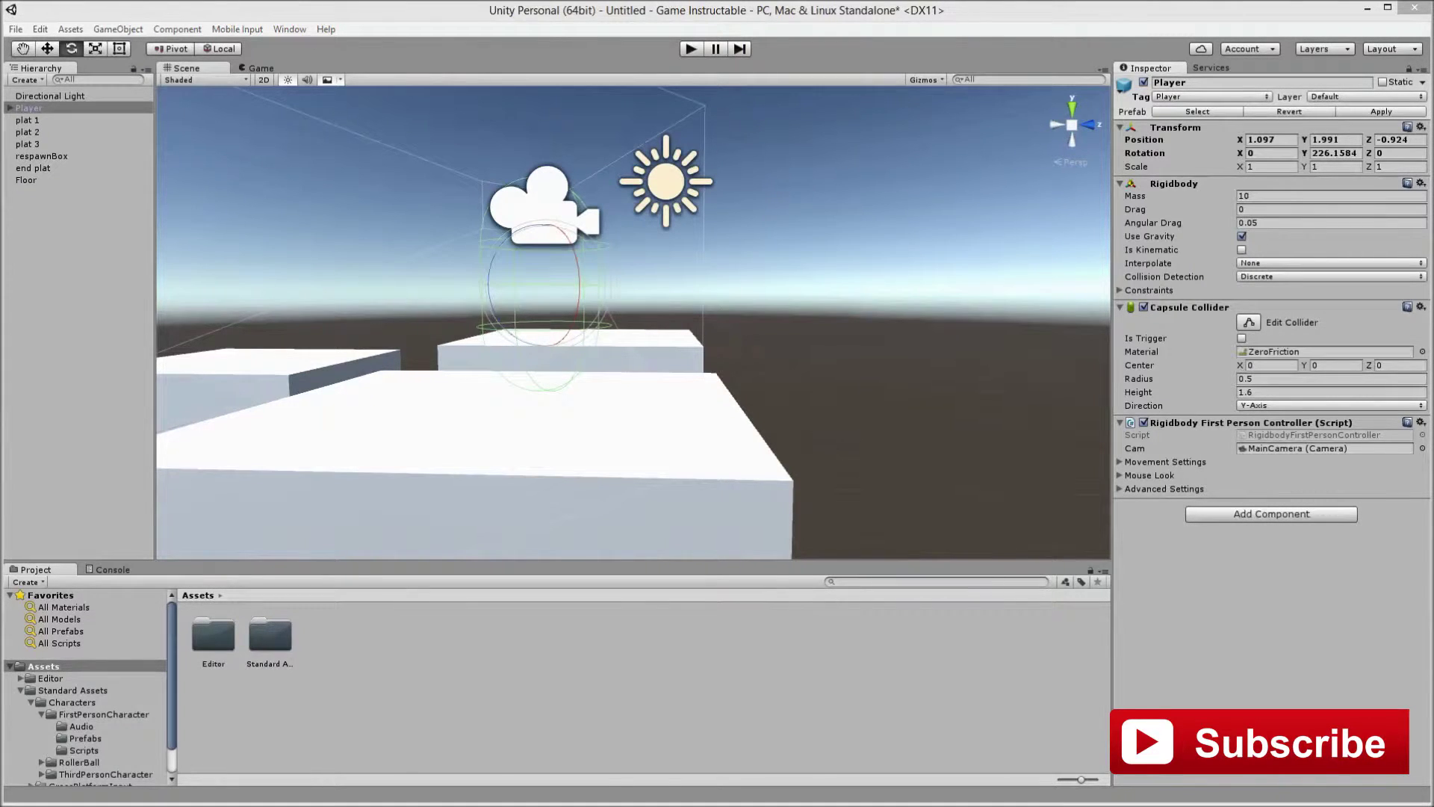
# Add the scripts folder to the project's Assets and attach its WIN script to end plat
pyautogui.moveTo(488, 702); pyautogui.dragTo(393, 663)
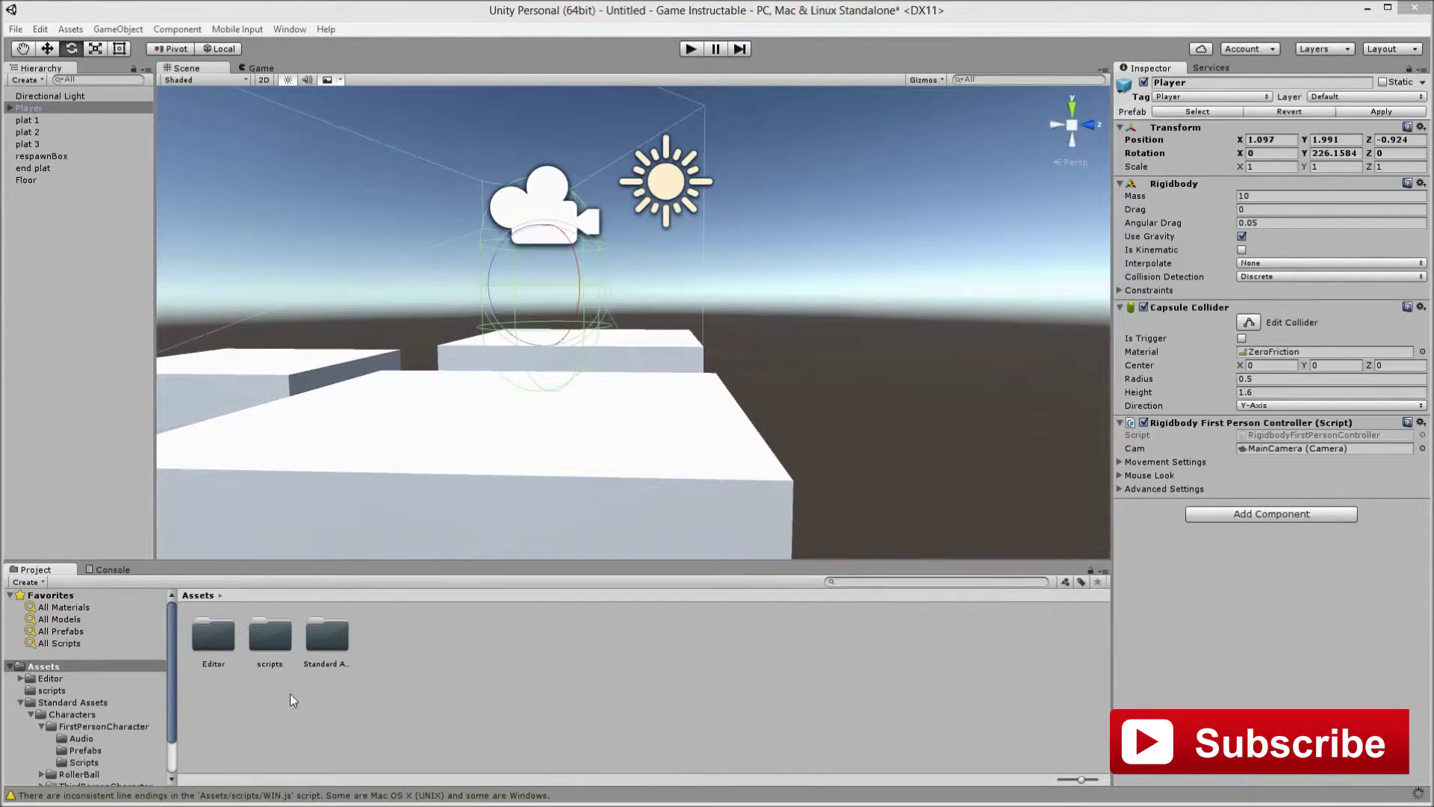
pyautogui.doubleClick(269, 635)
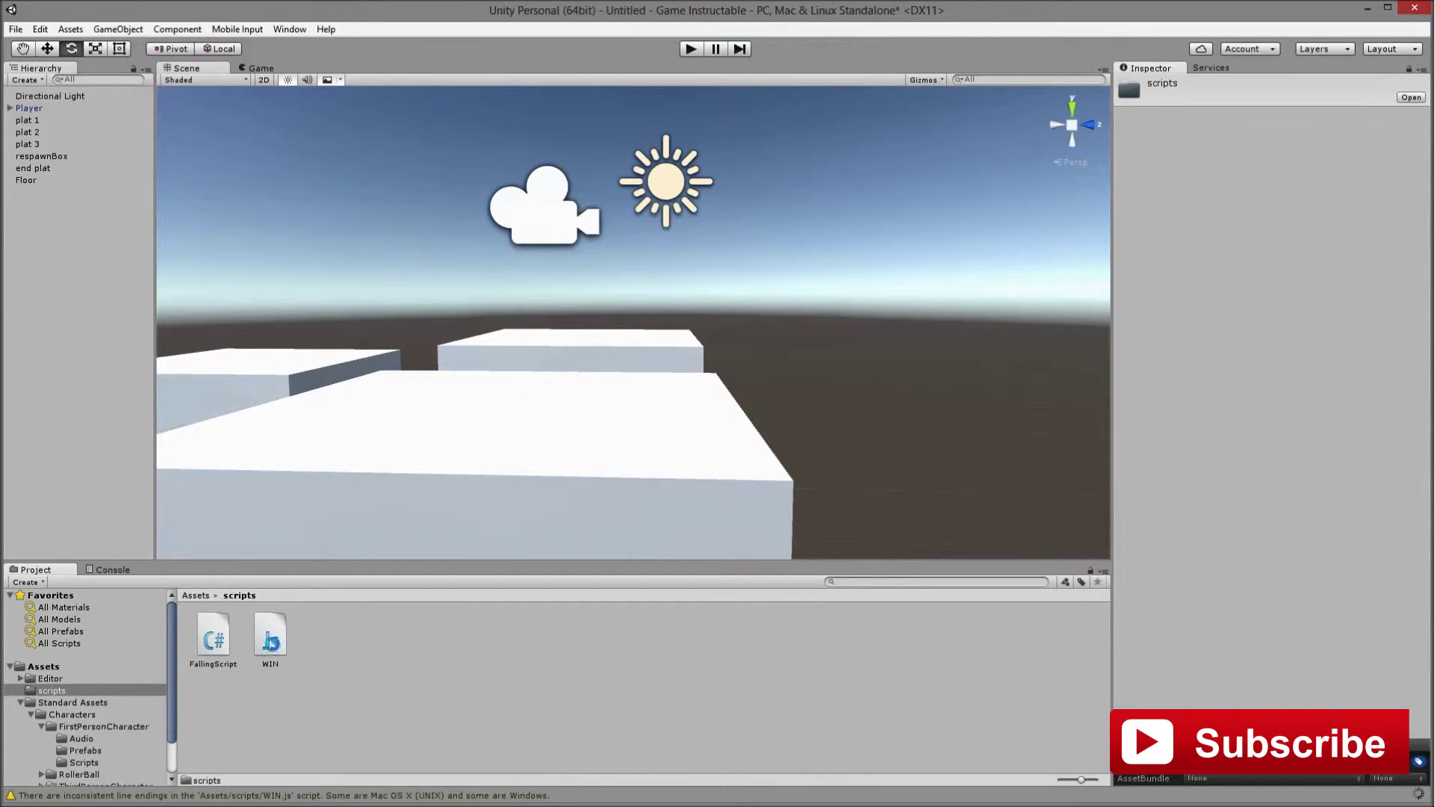
pyautogui.click(44, 170)
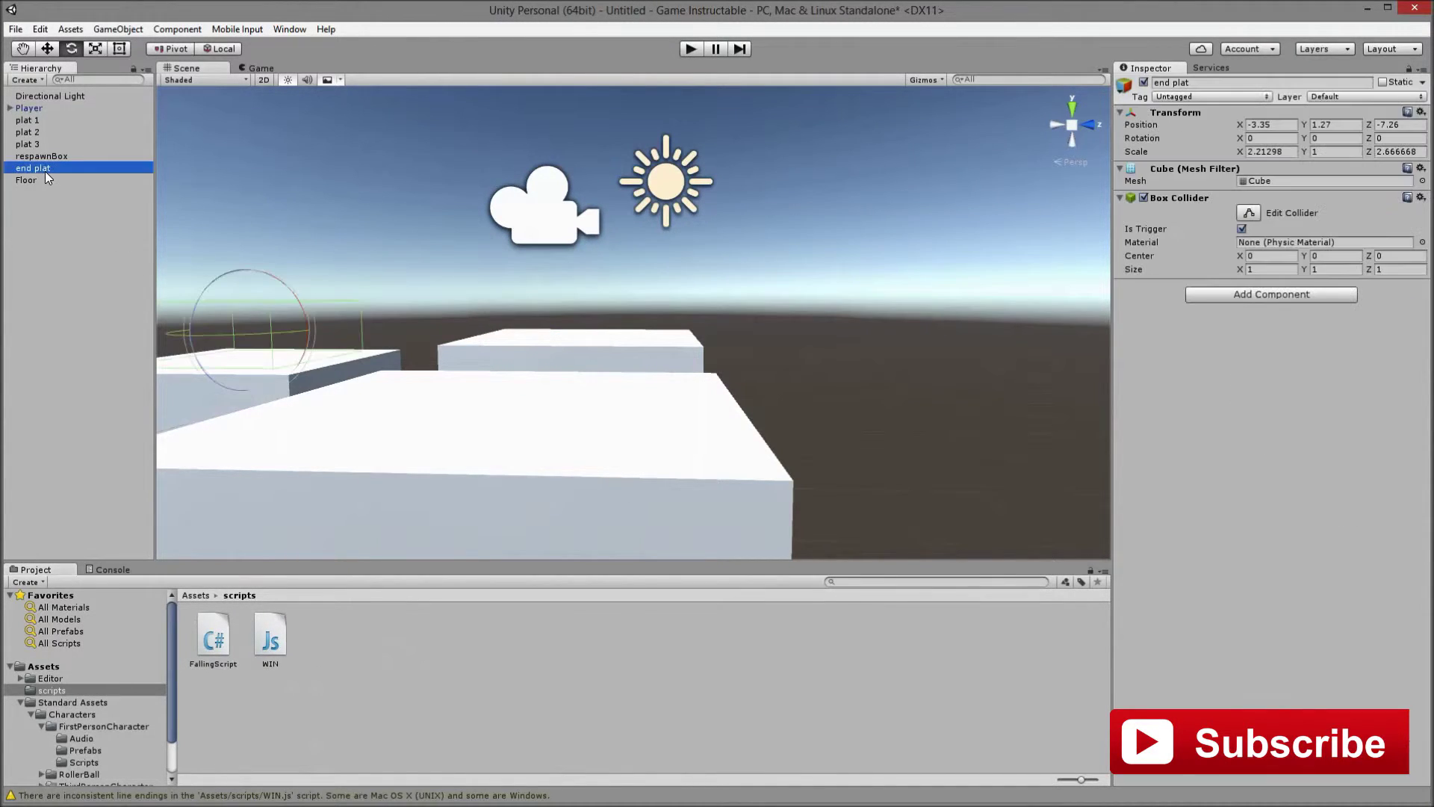
pyautogui.moveTo(277, 644); pyautogui.dragTo(1217, 299)
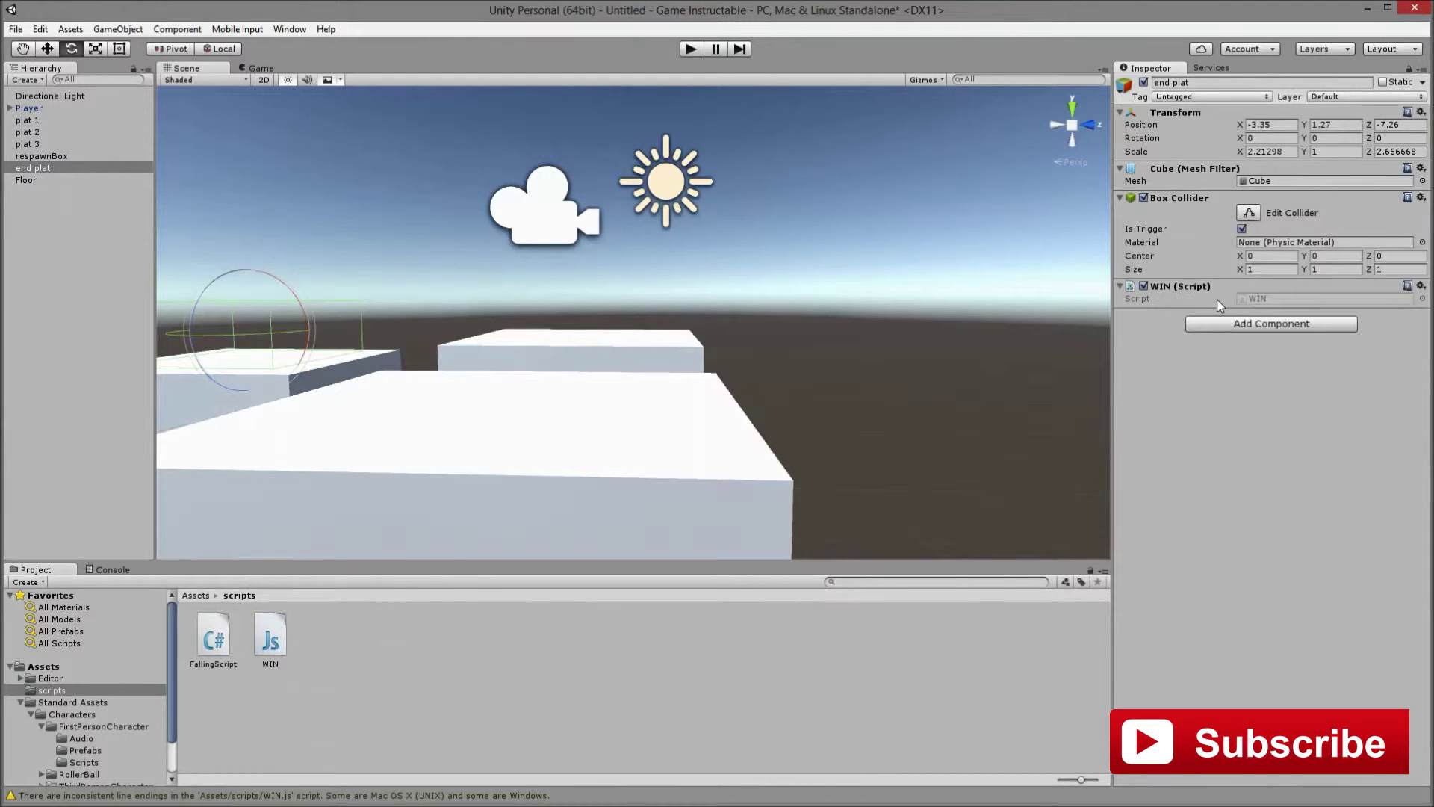
# Attach FallingScript to the Player and assign respawnBox as the script's Cube object
pyautogui.click(65, 109)
pyautogui.moveTo(216, 655); pyautogui.dragTo(1251, 532)
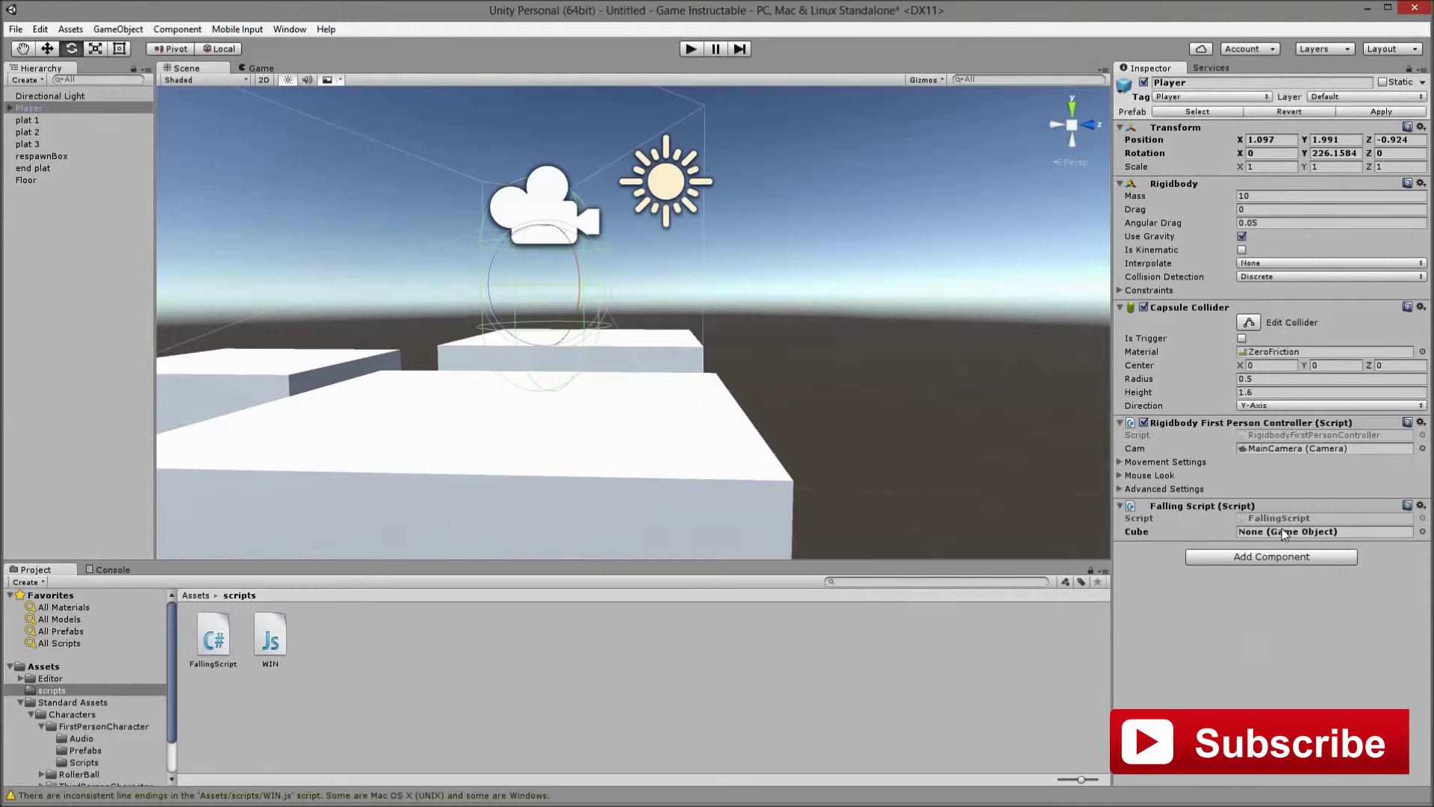
pyautogui.click(59, 157)
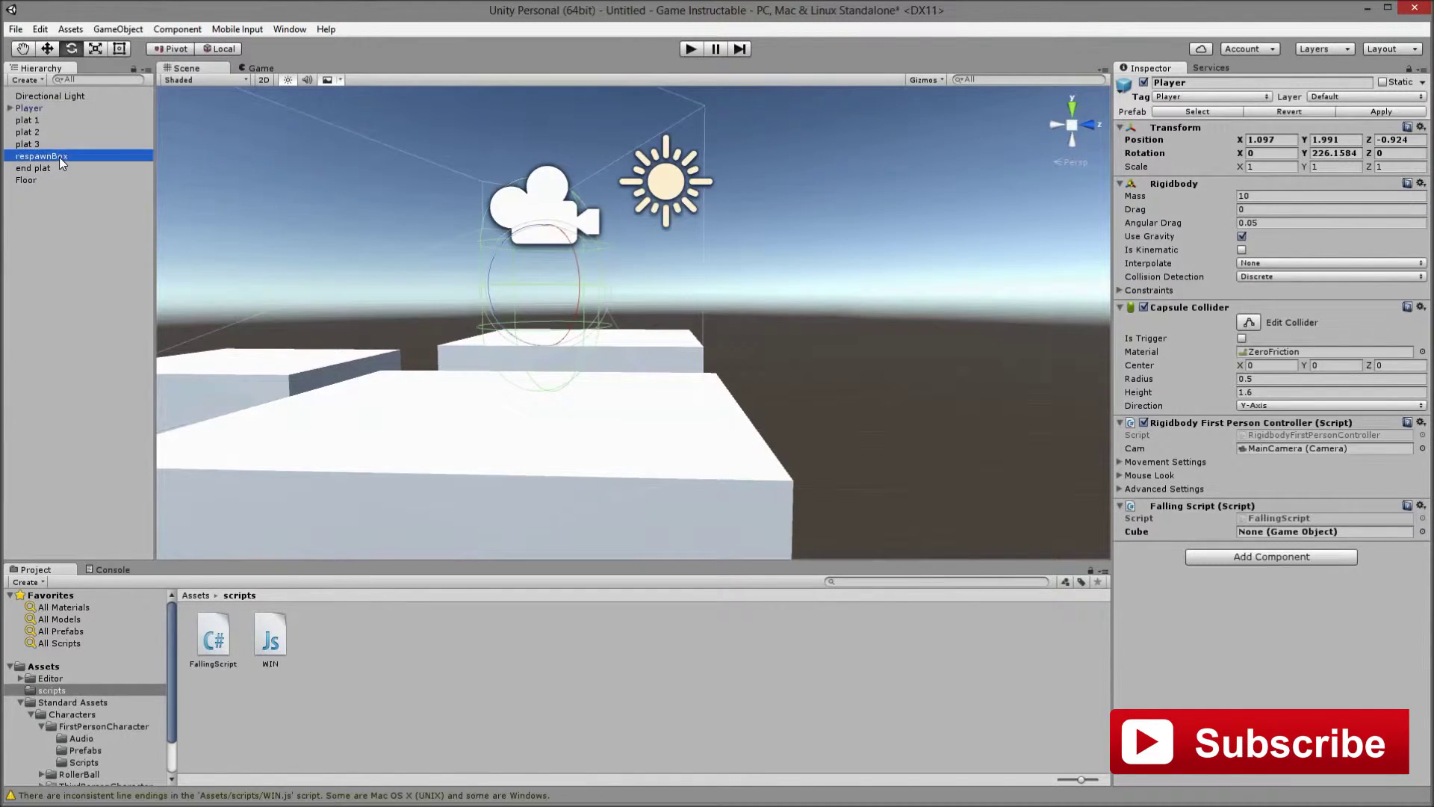
pyautogui.click(50, 98)
pyautogui.click(29, 107)
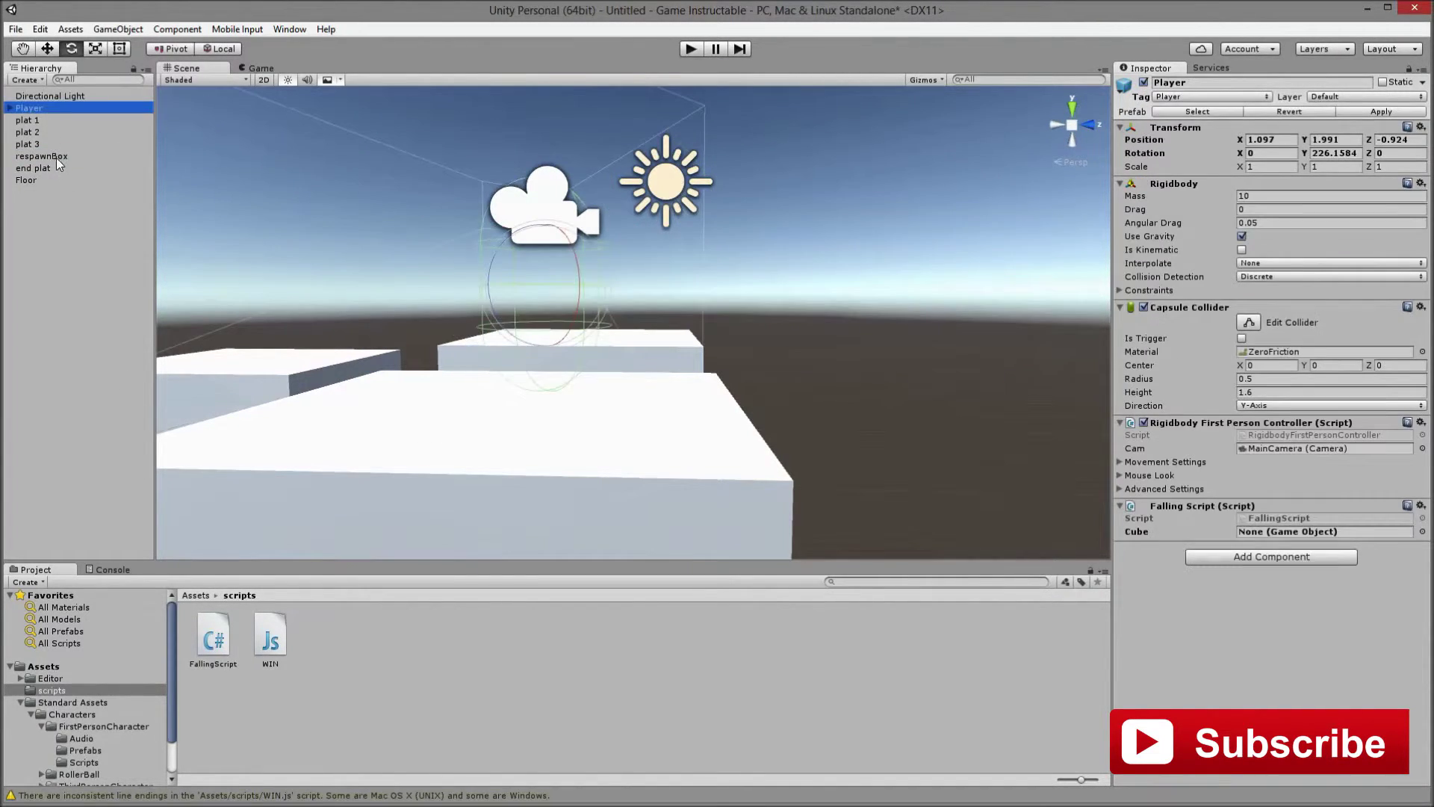
pyautogui.moveTo(34, 155); pyautogui.dragTo(1265, 535)
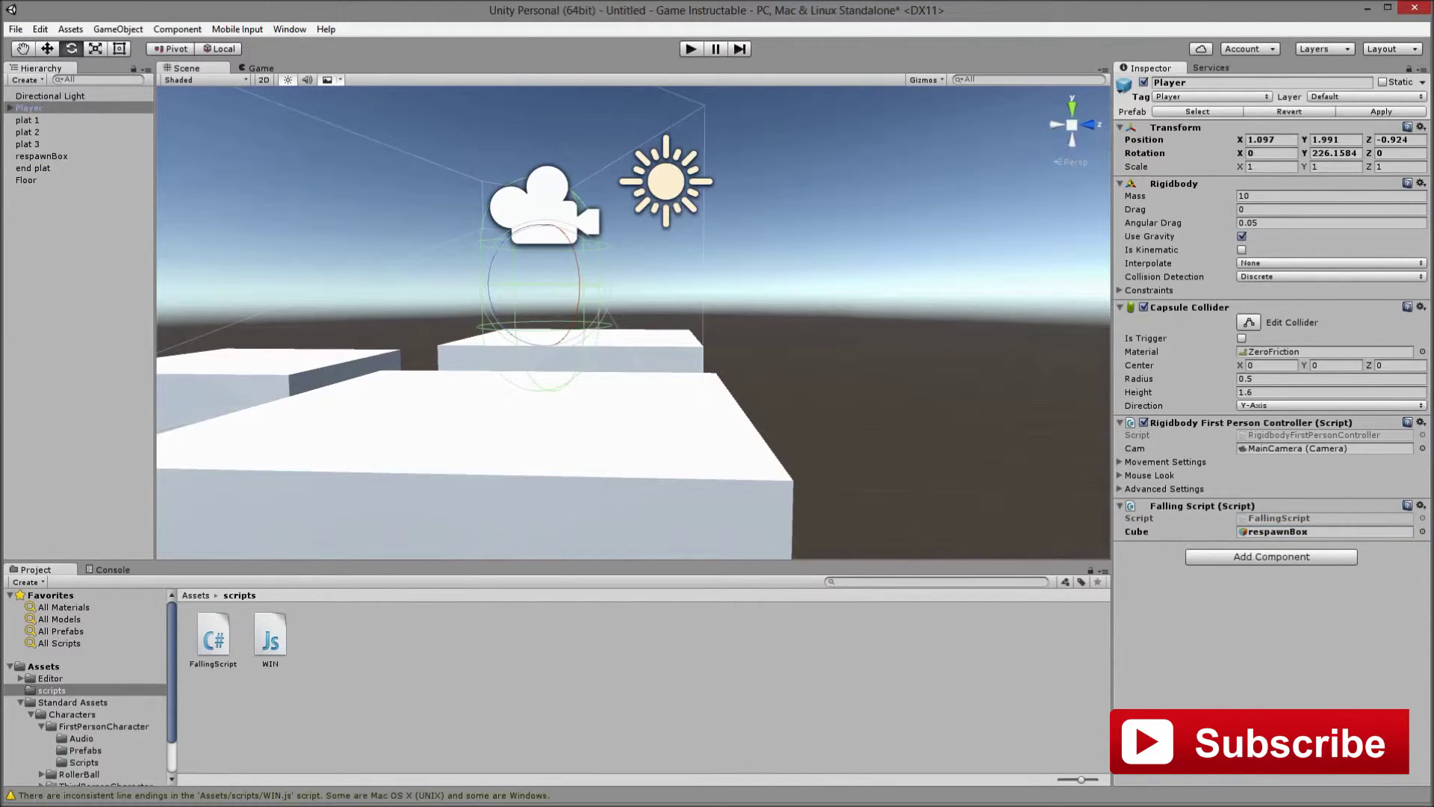
# Check respawnBox and end plat, and play-test the Player's movement and jumps with the attached scripts
pyautogui.click(64, 154)
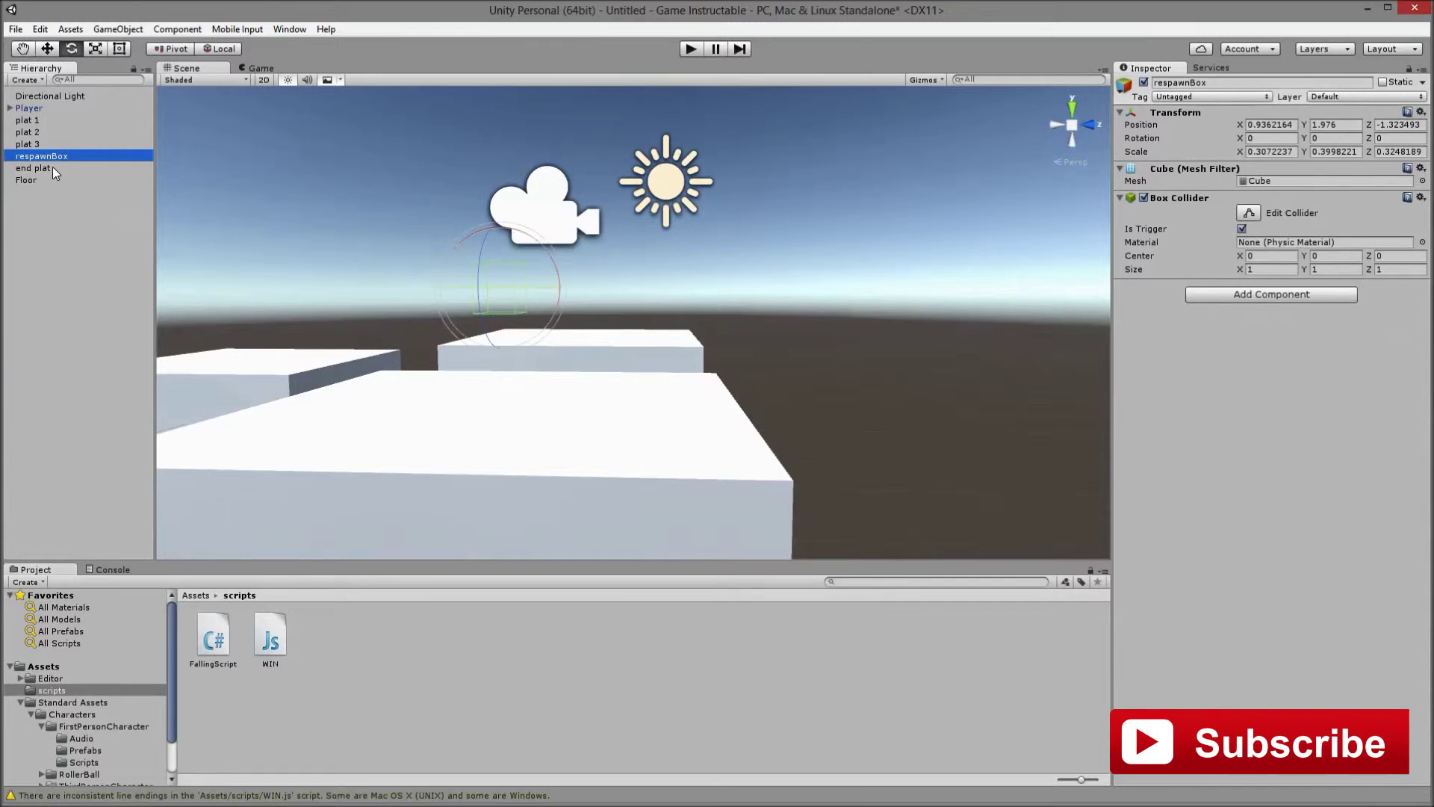
pyautogui.click(52, 168)
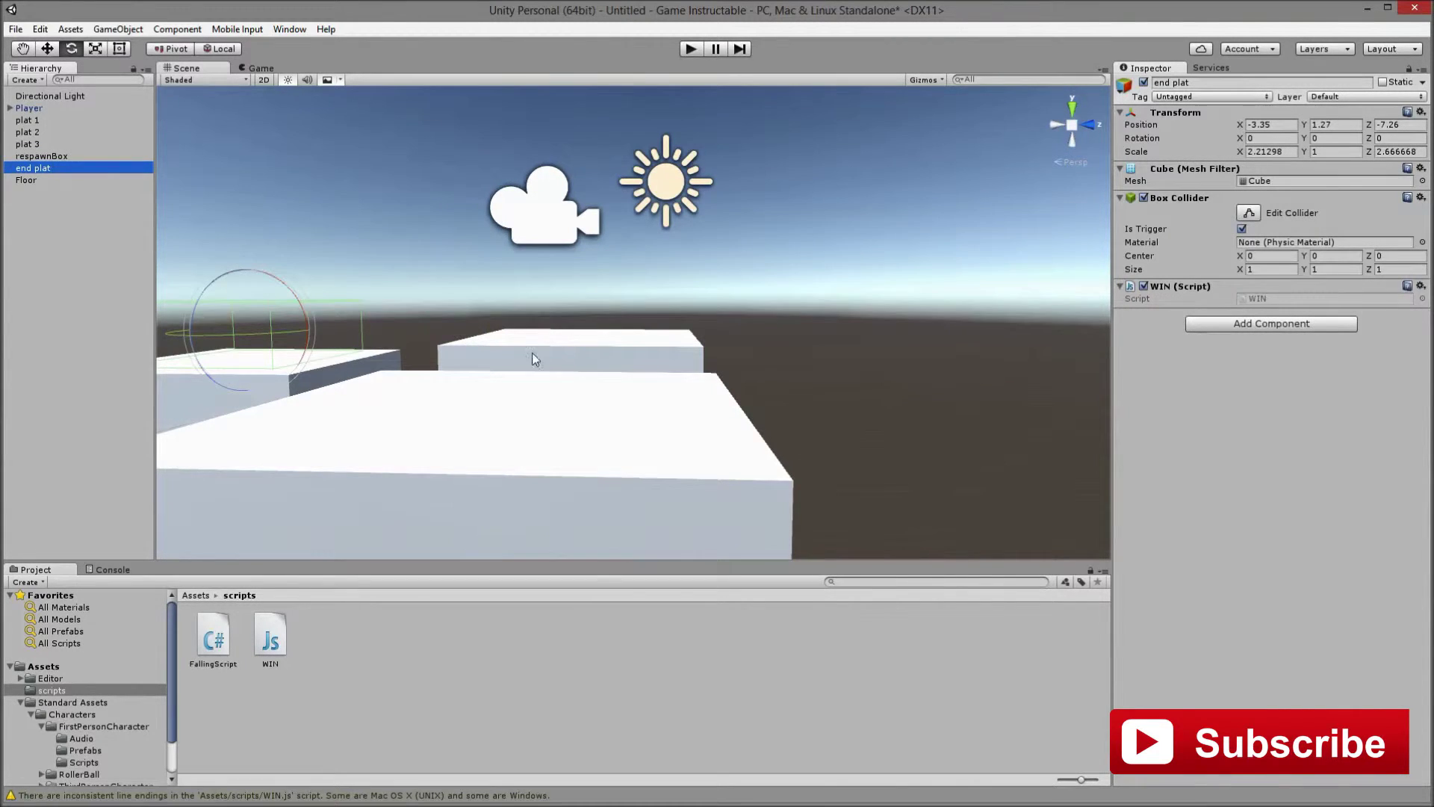
pyautogui.keyDown('alt'); pyautogui.moveTo(532, 352); pyautogui.dragTo(374, 346); pyautogui.keyUp('alt')
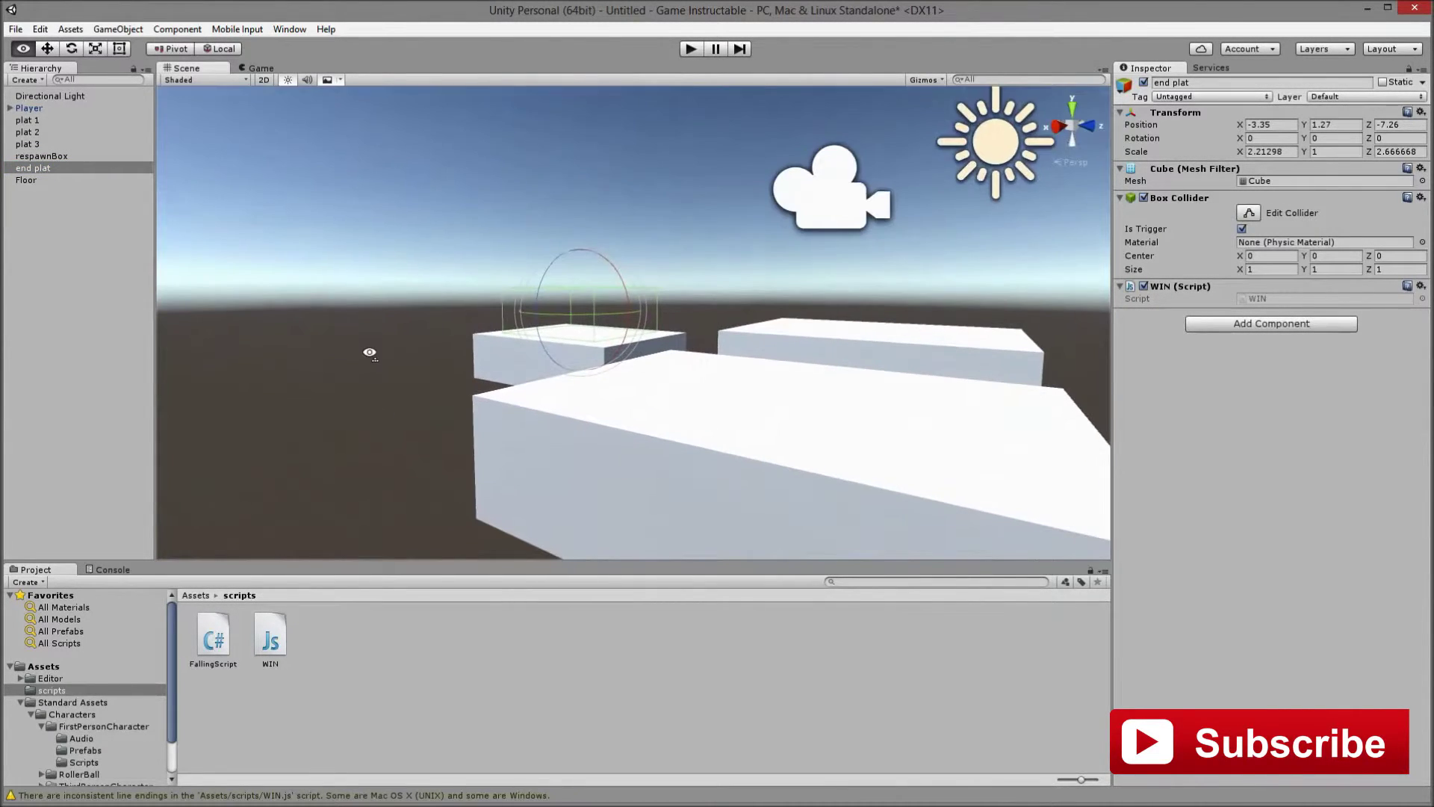
pyautogui.keyDown('alt'); pyautogui.moveTo(679, 368); pyautogui.dragTo(579, 419); pyautogui.keyUp('alt')
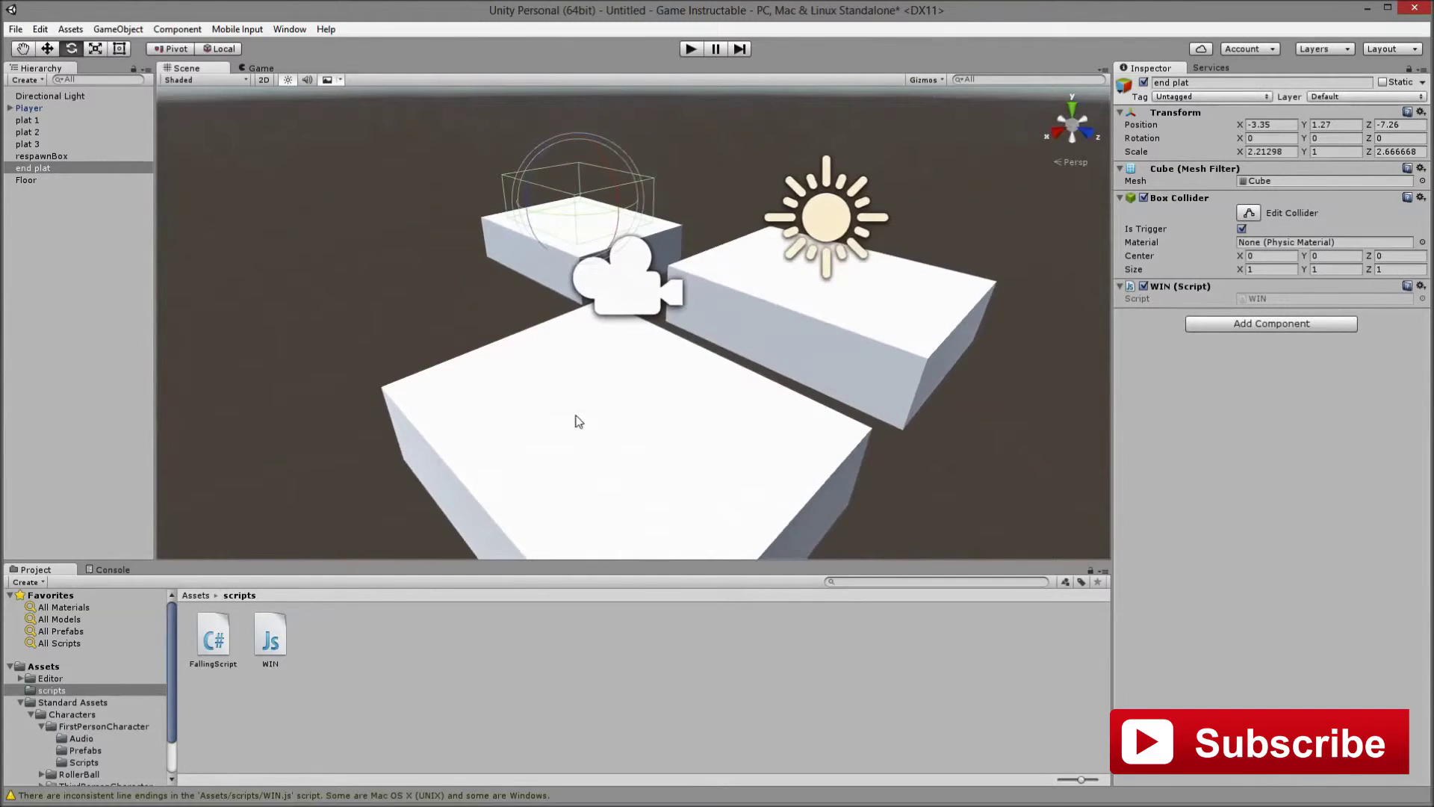
pyautogui.click(48, 46)
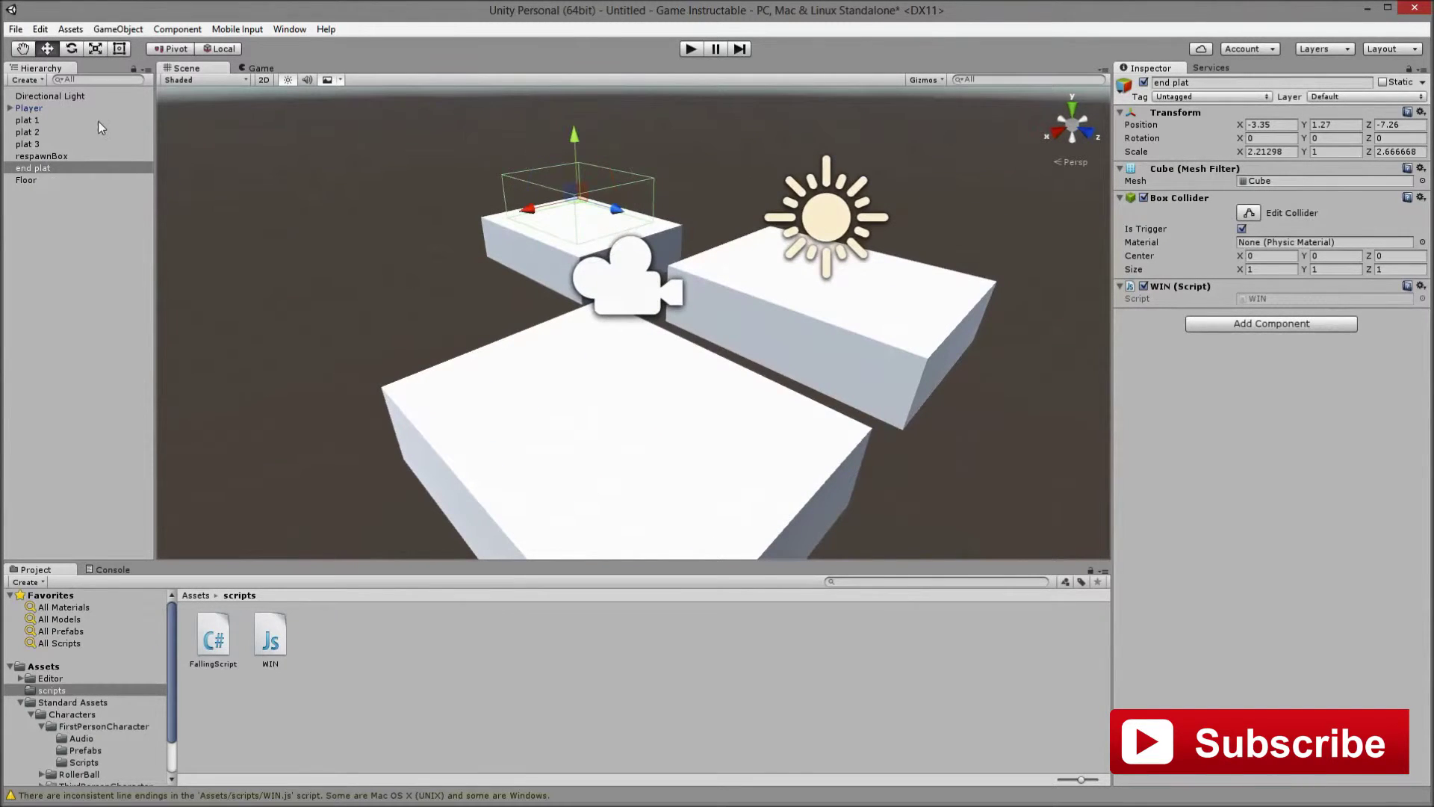
pyautogui.click(680, 56)
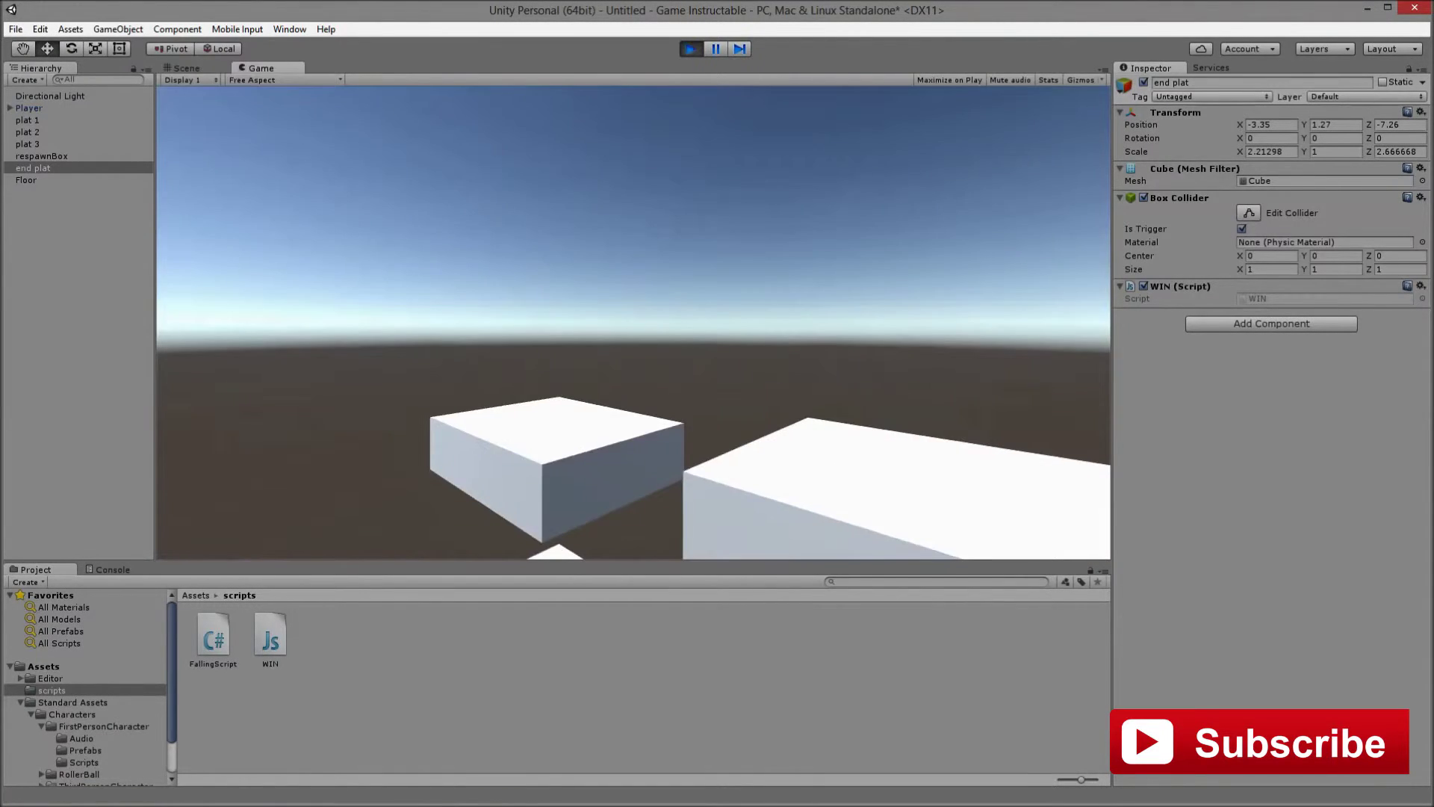
pyautogui.press('w')
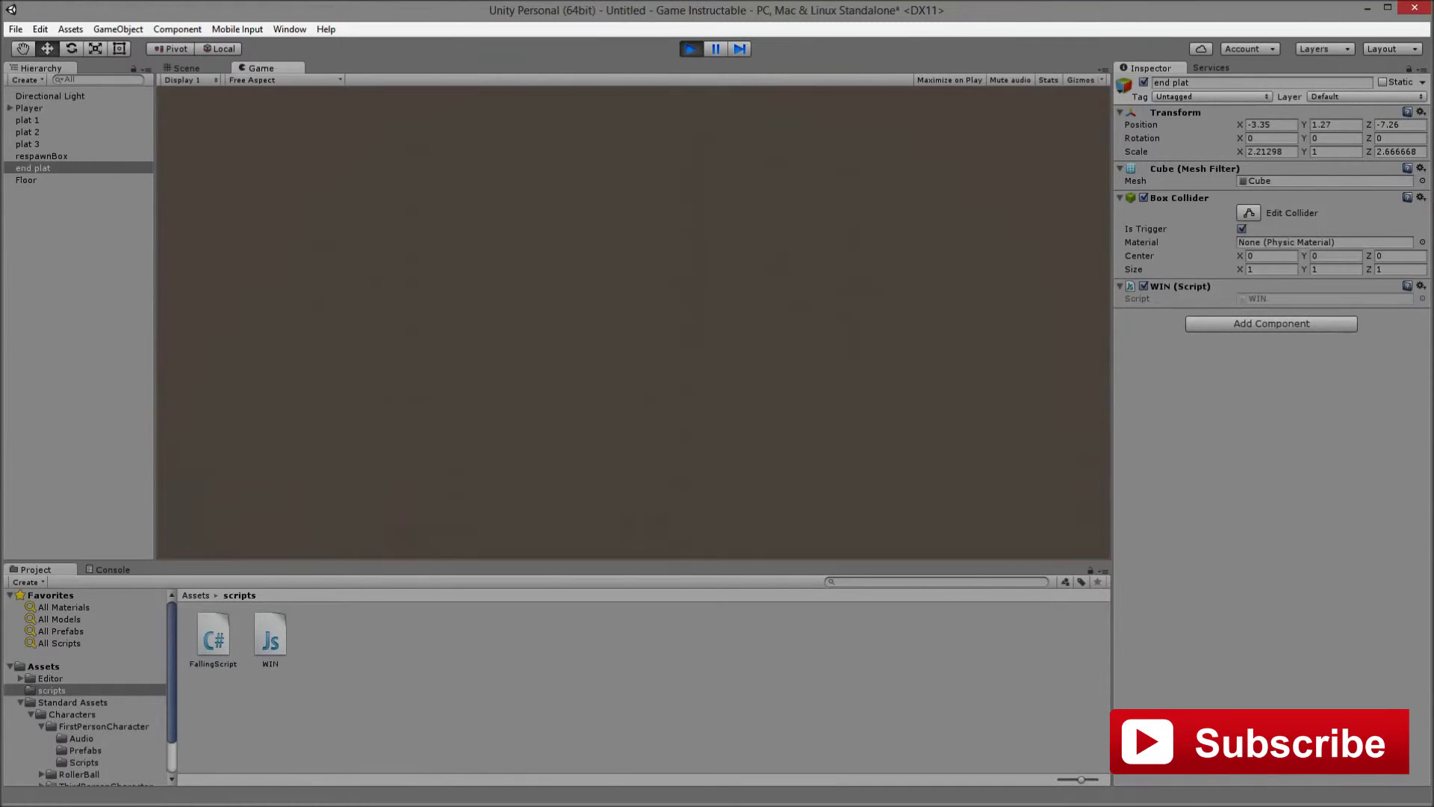
pyautogui.press('w')
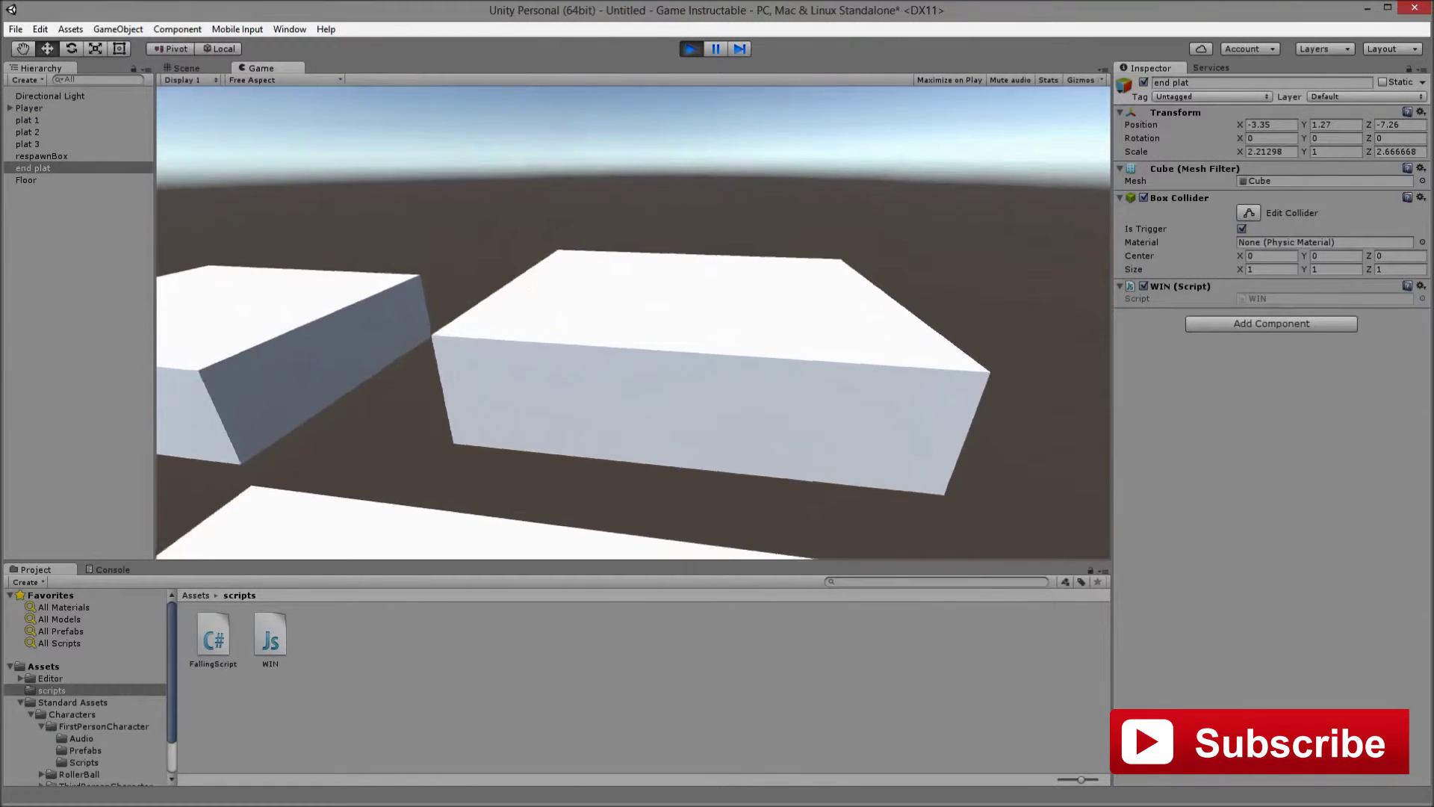
pyautogui.press('space')
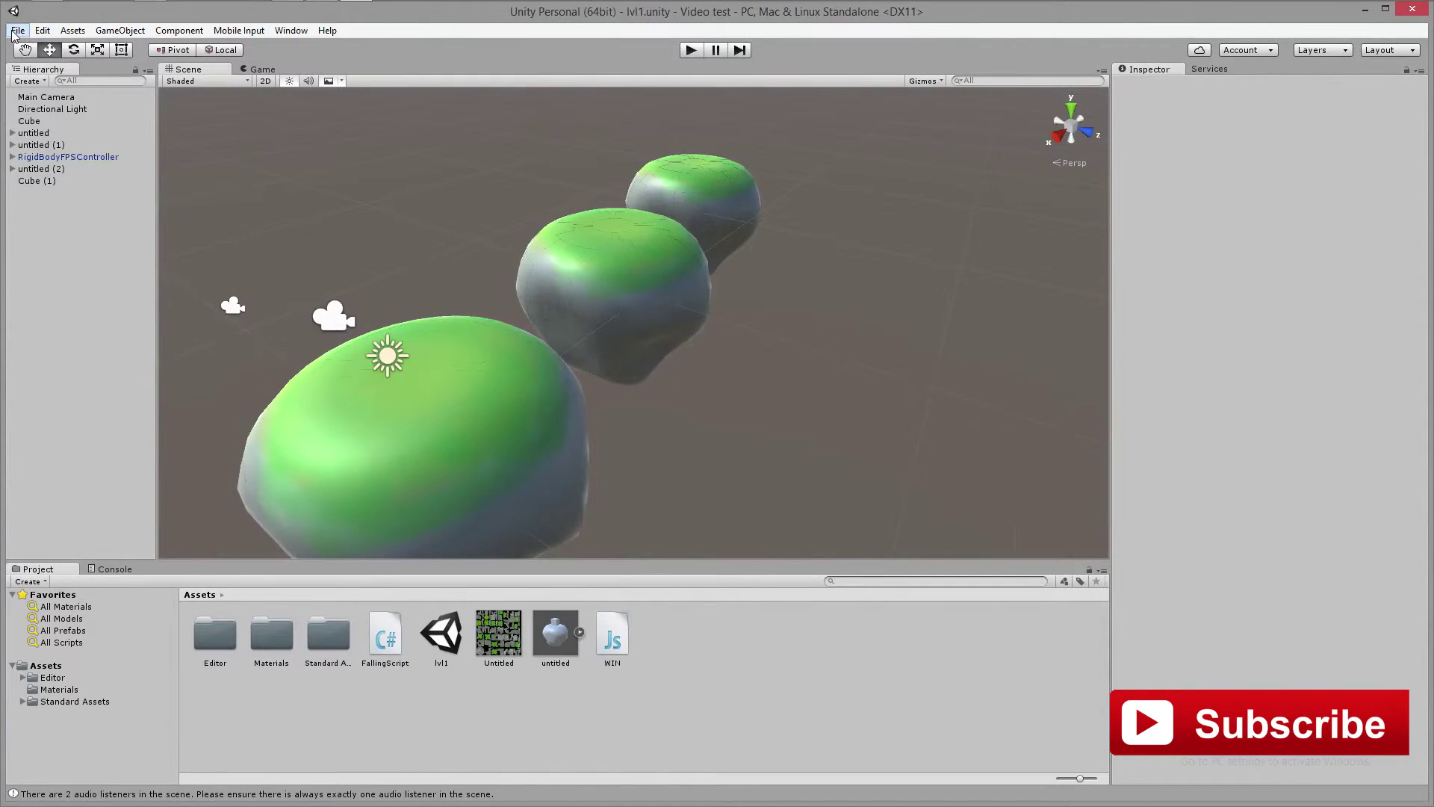
# Add the open lvl1 scene to the scenes in the build settings of the Video test project
pyautogui.click(15, 31)
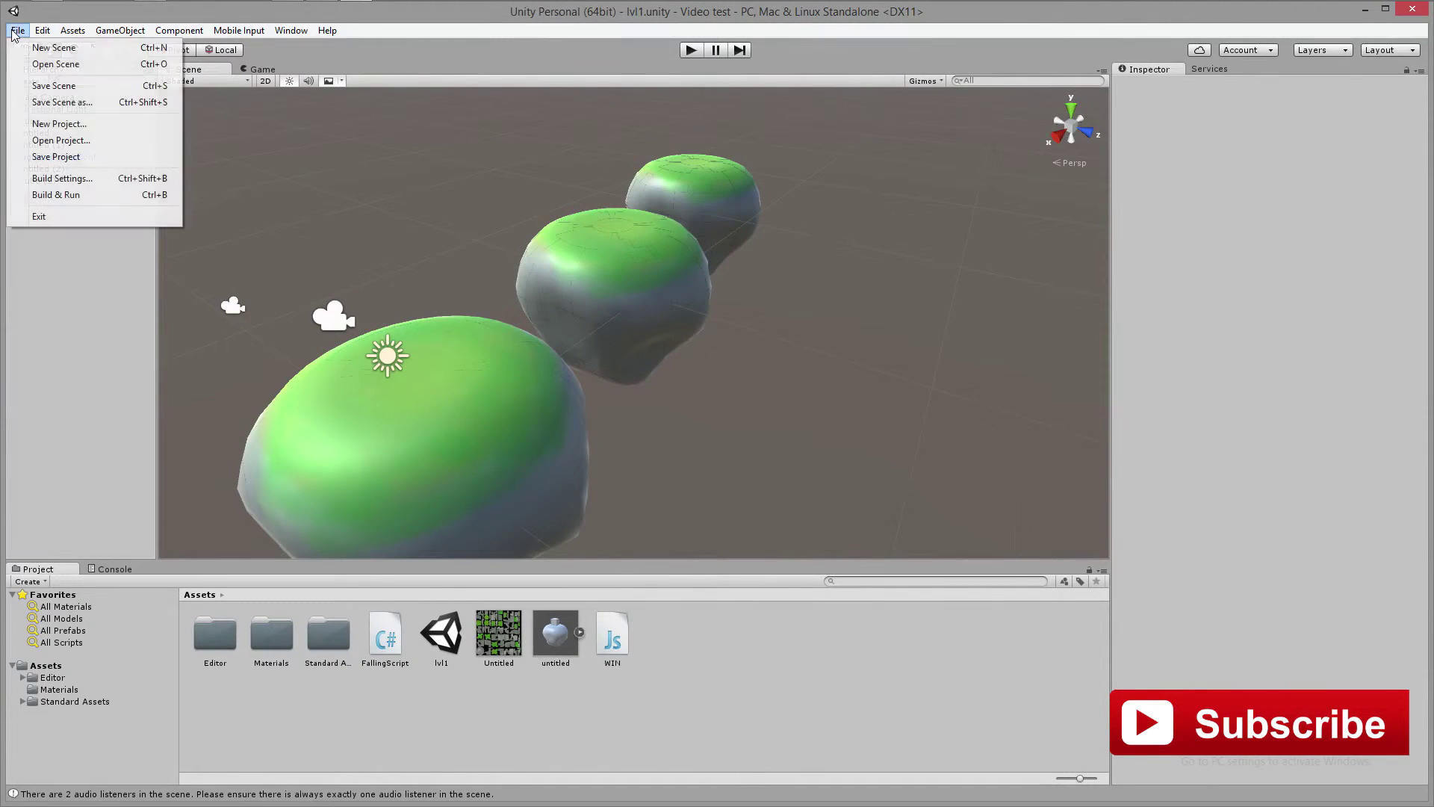
pyautogui.click(81, 180)
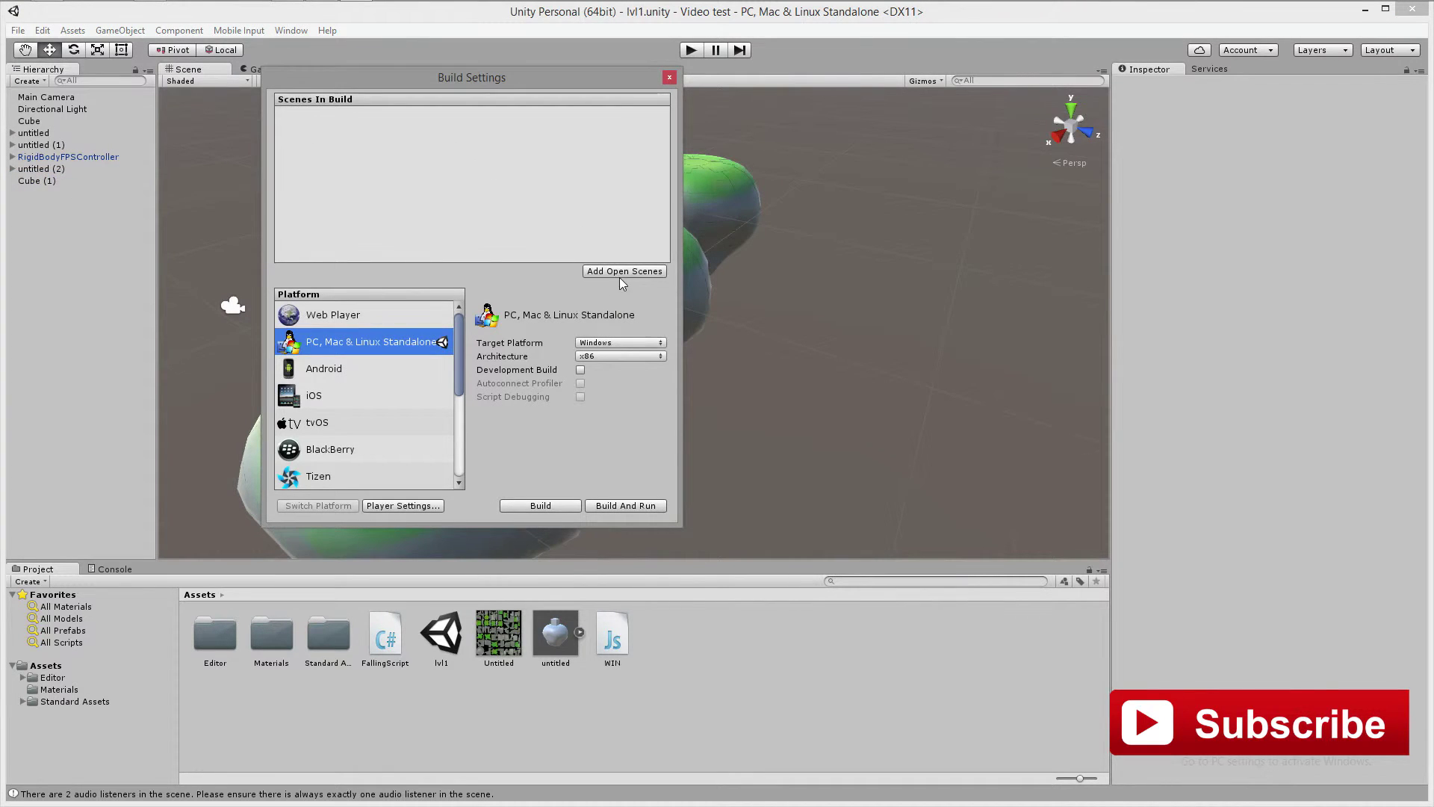
pyautogui.click(598, 273)
# Browse the available build platforms, including Web Player, Android, iOS, BlackBerry, Tizen, Xbox and PS3
pyautogui.click(351, 320)
pyautogui.click(348, 377)
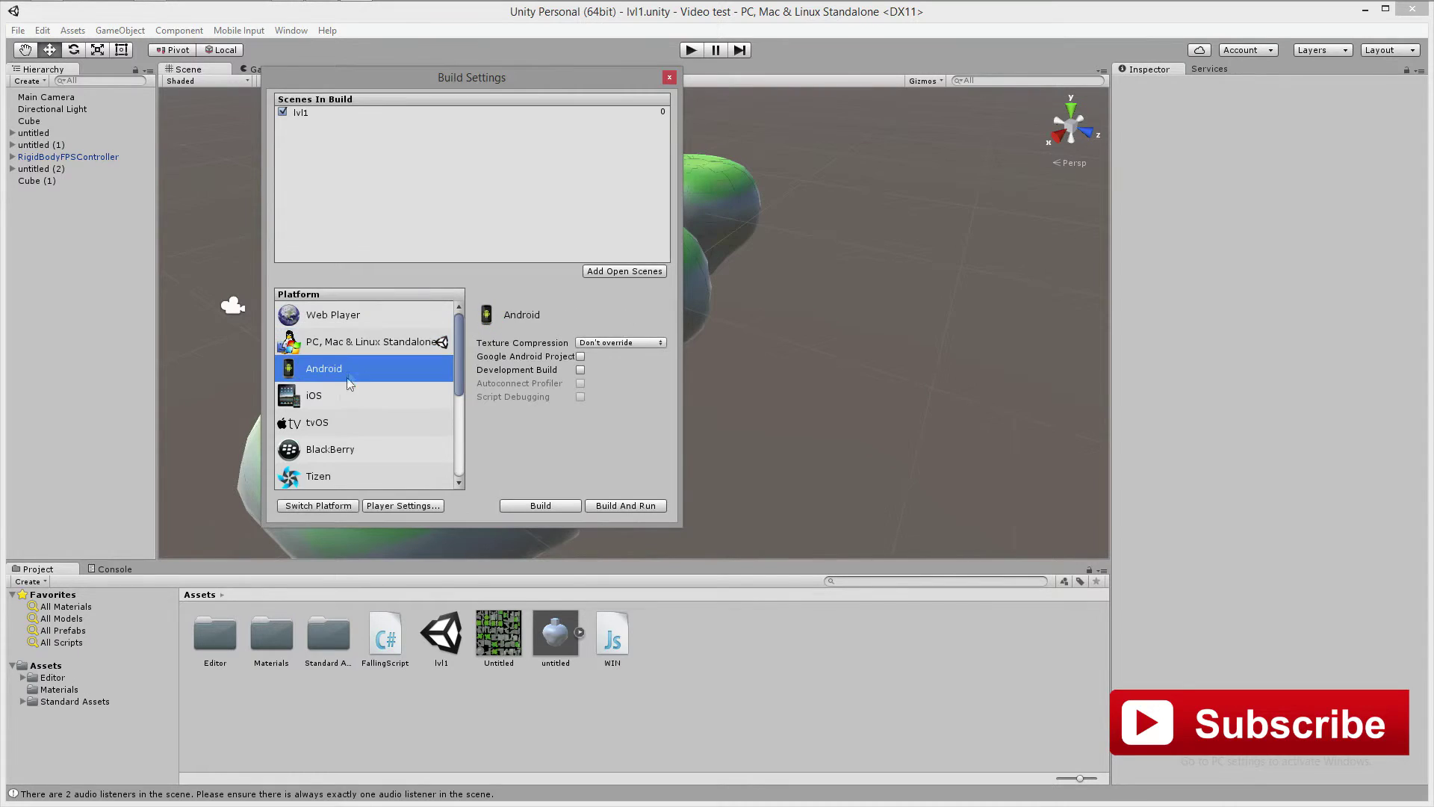
pyautogui.click(344, 398)
pyautogui.scroll(-2, 336, 427)
pyautogui.click(326, 338)
pyautogui.click(331, 364)
pyautogui.click(335, 390)
pyautogui.click(334, 409)
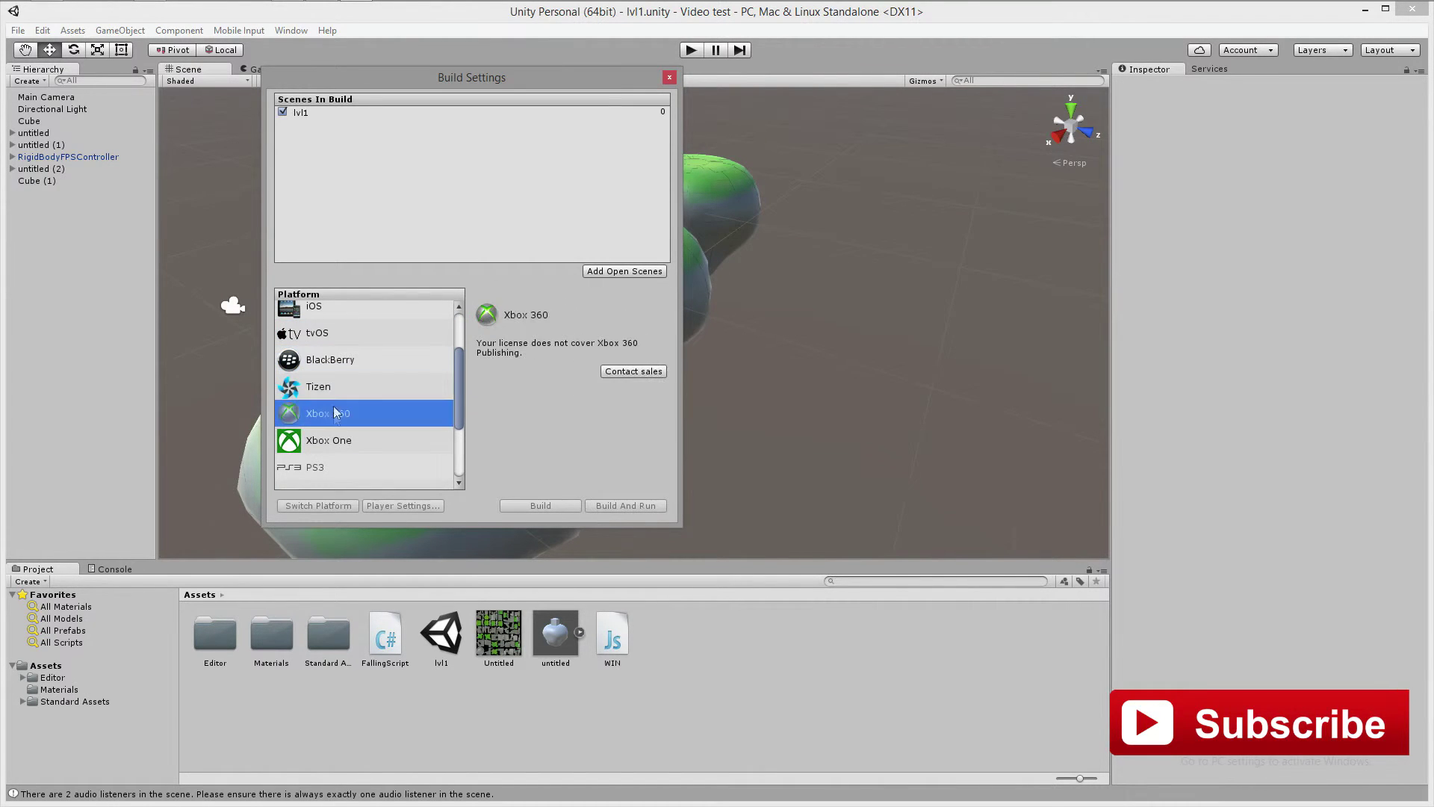
pyautogui.click(328, 439)
pyautogui.click(330, 463)
pyautogui.scroll(2, 342, 428)
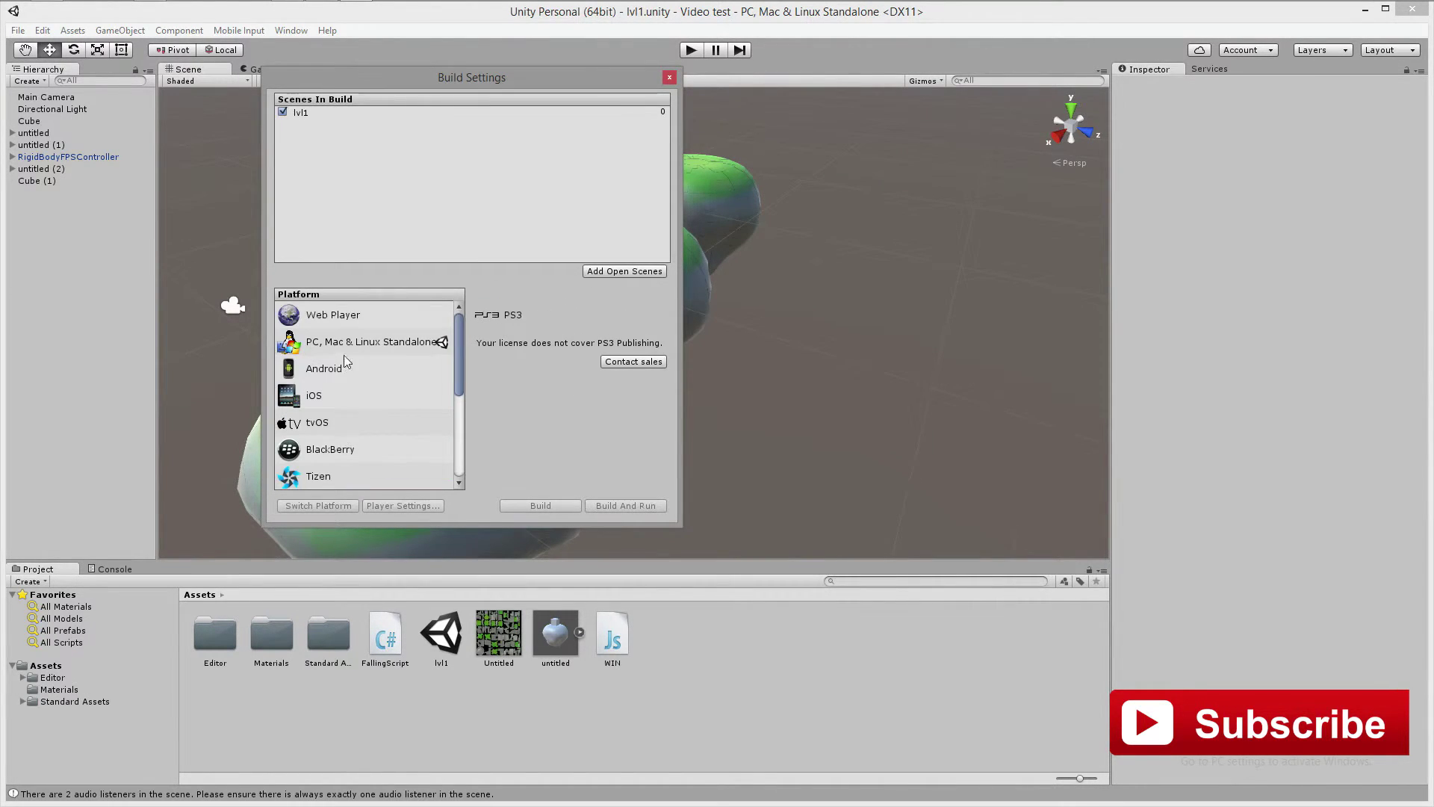
pyautogui.click(349, 315)
# Select PC, Mac & Linux Standalone as the platform and check its target platform and architecture options
pyautogui.click(376, 344)
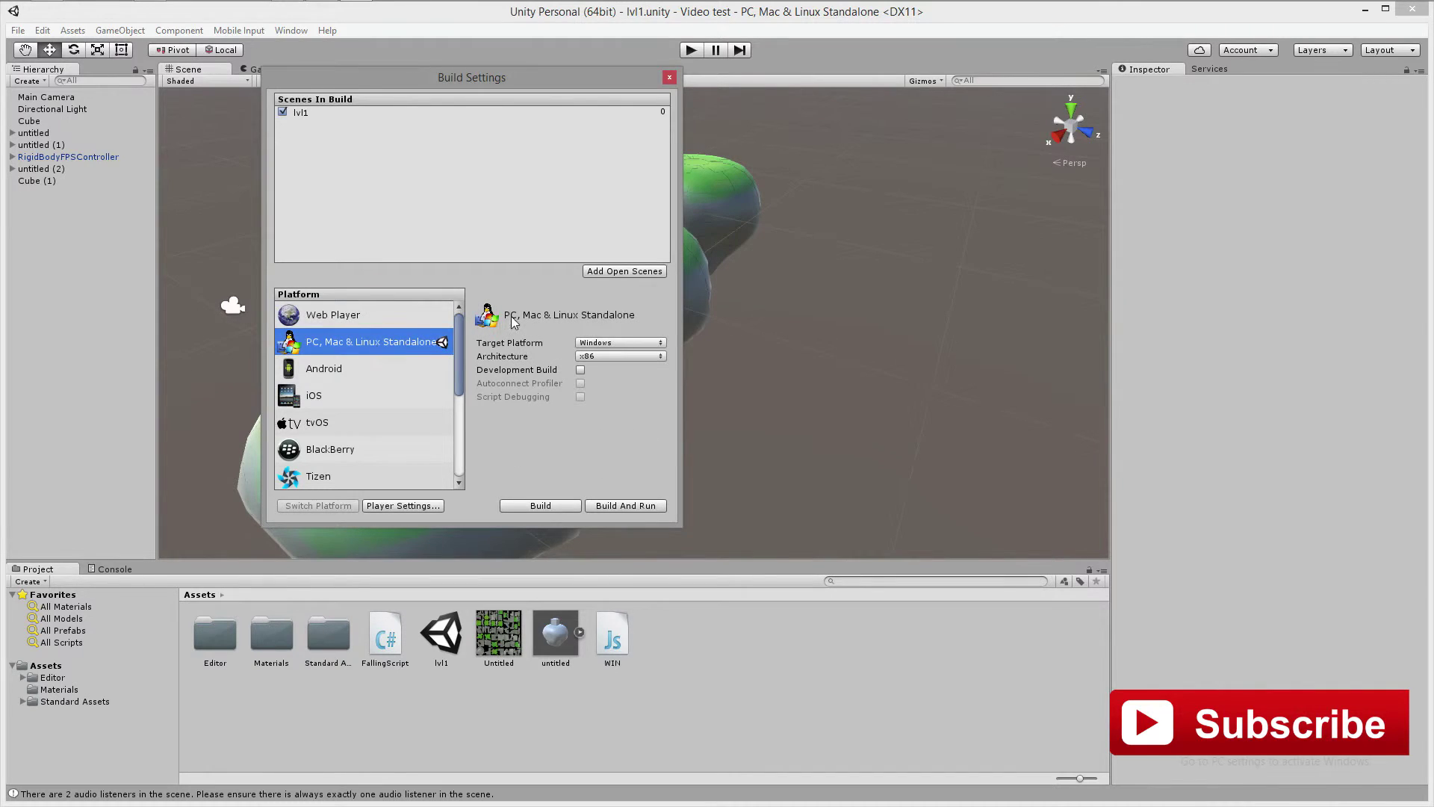
pyautogui.click(616, 342)
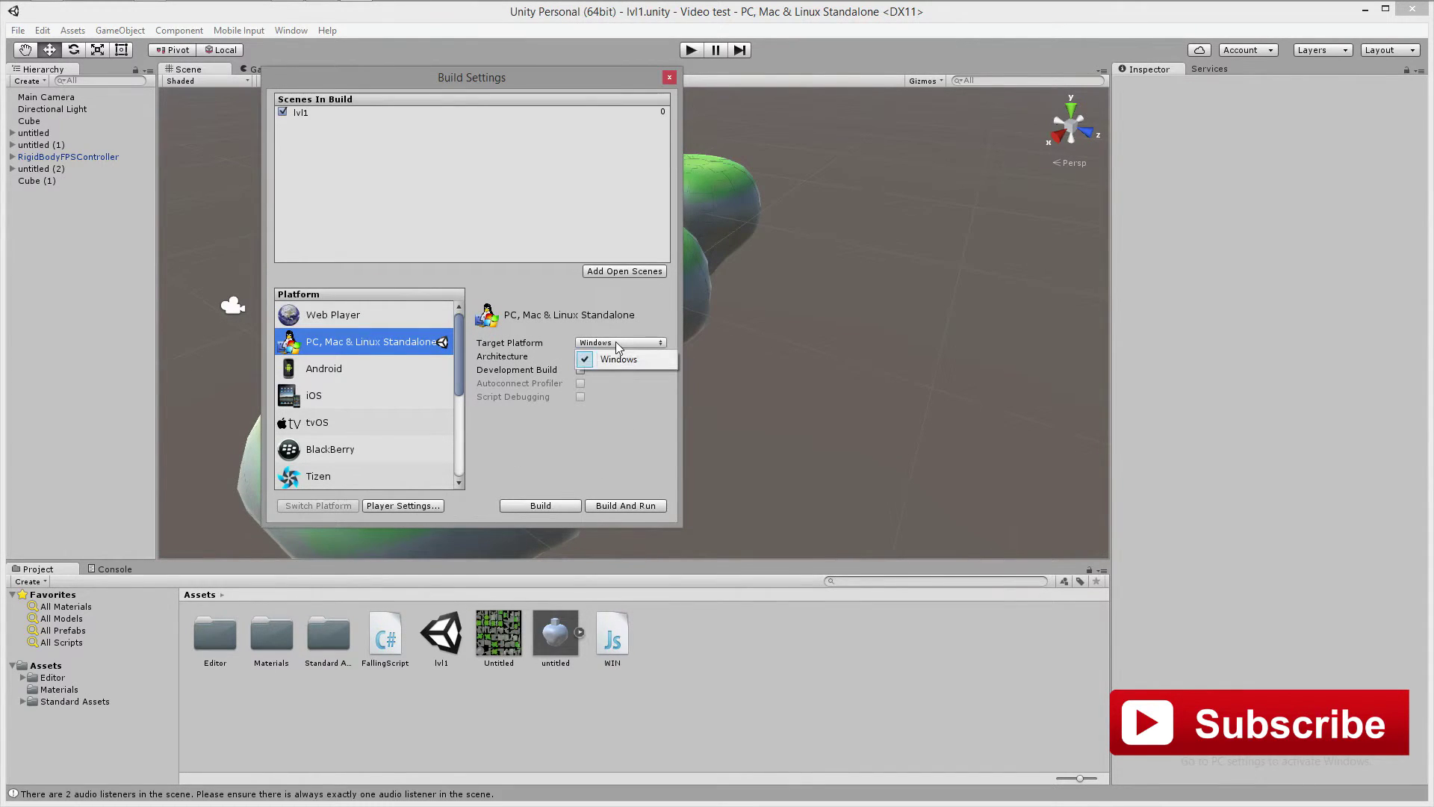
pyautogui.click(652, 318)
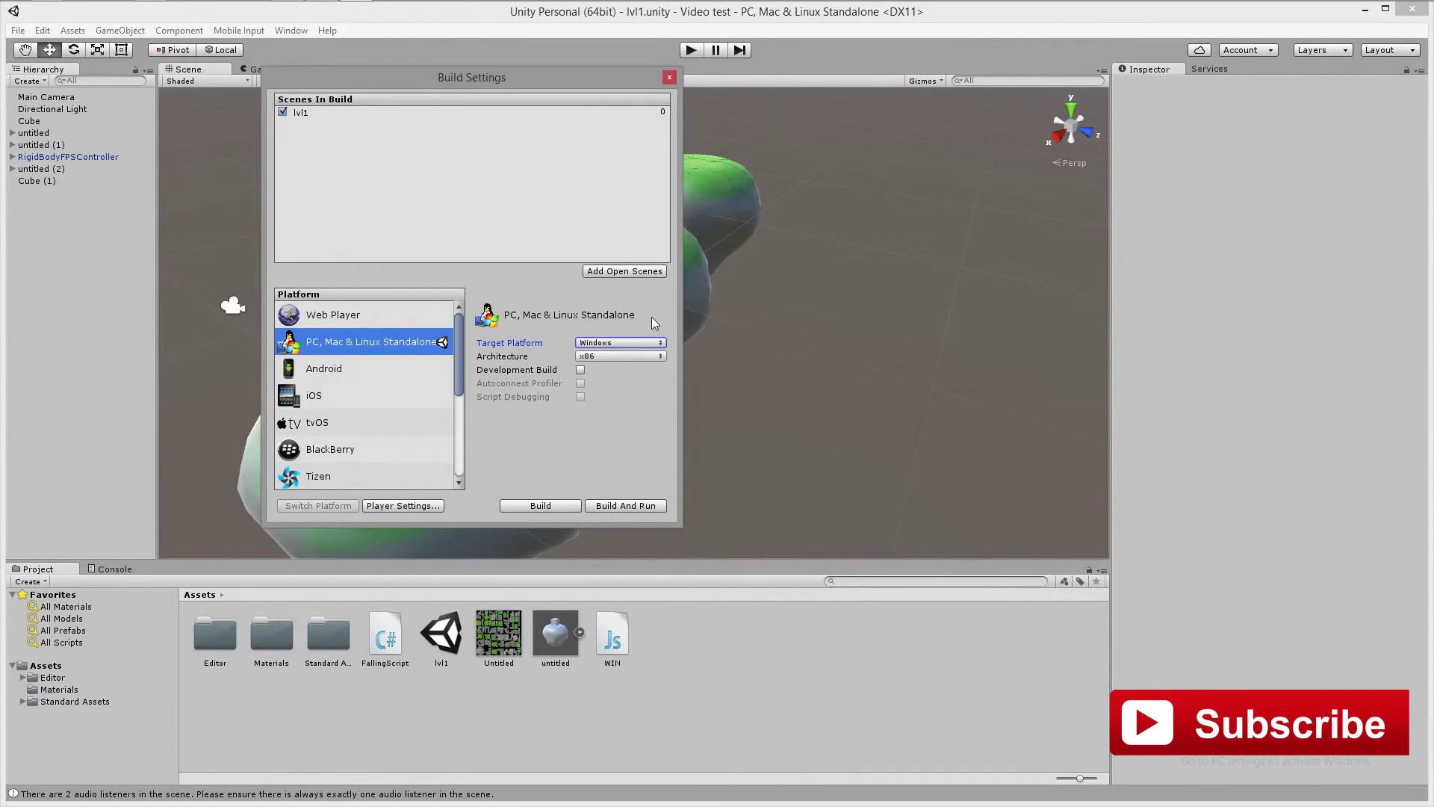
pyautogui.click(657, 354)
pyautogui.click(605, 305)
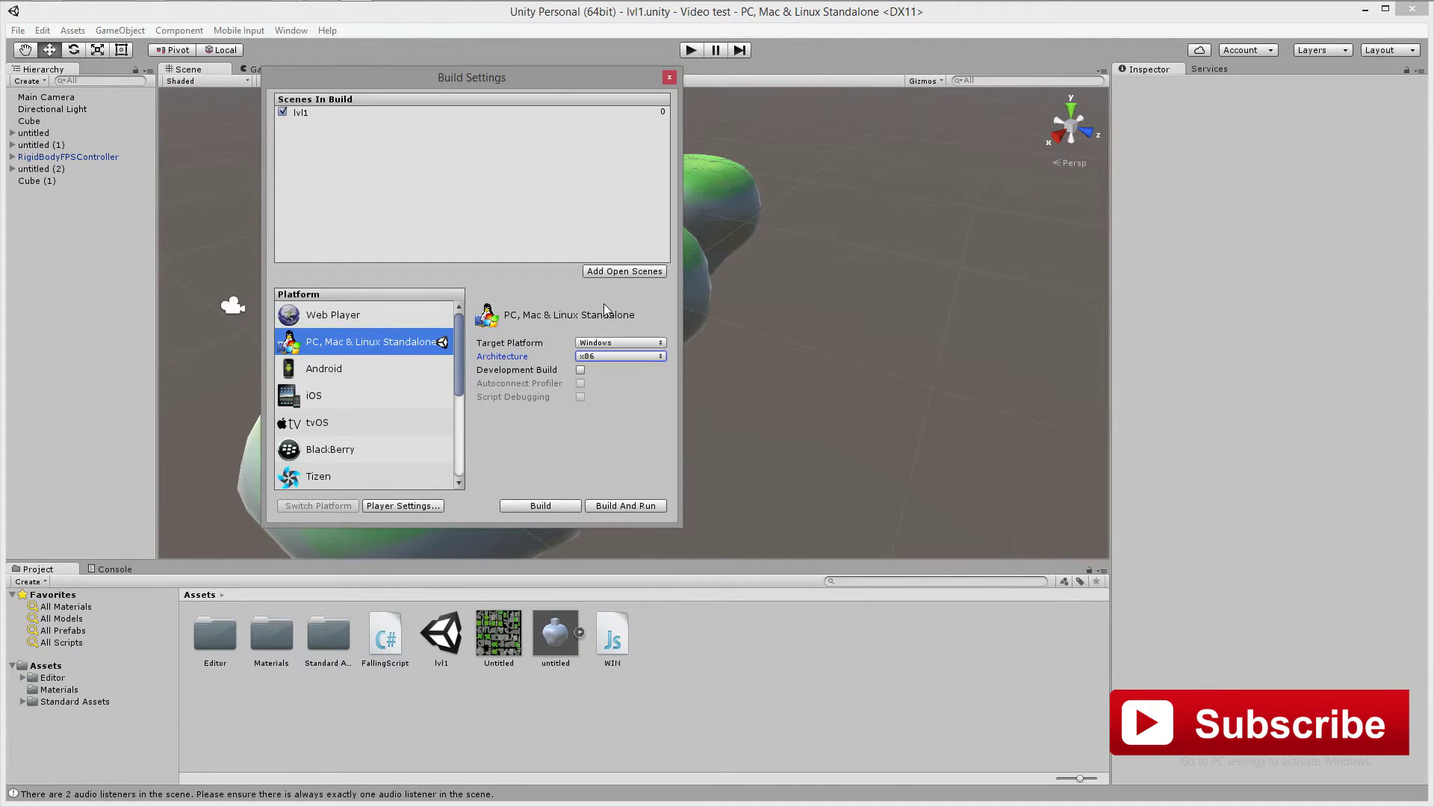
# Build the game for PC standalone and save the executable on the Desktop with the file name sads
pyautogui.click(545, 505)
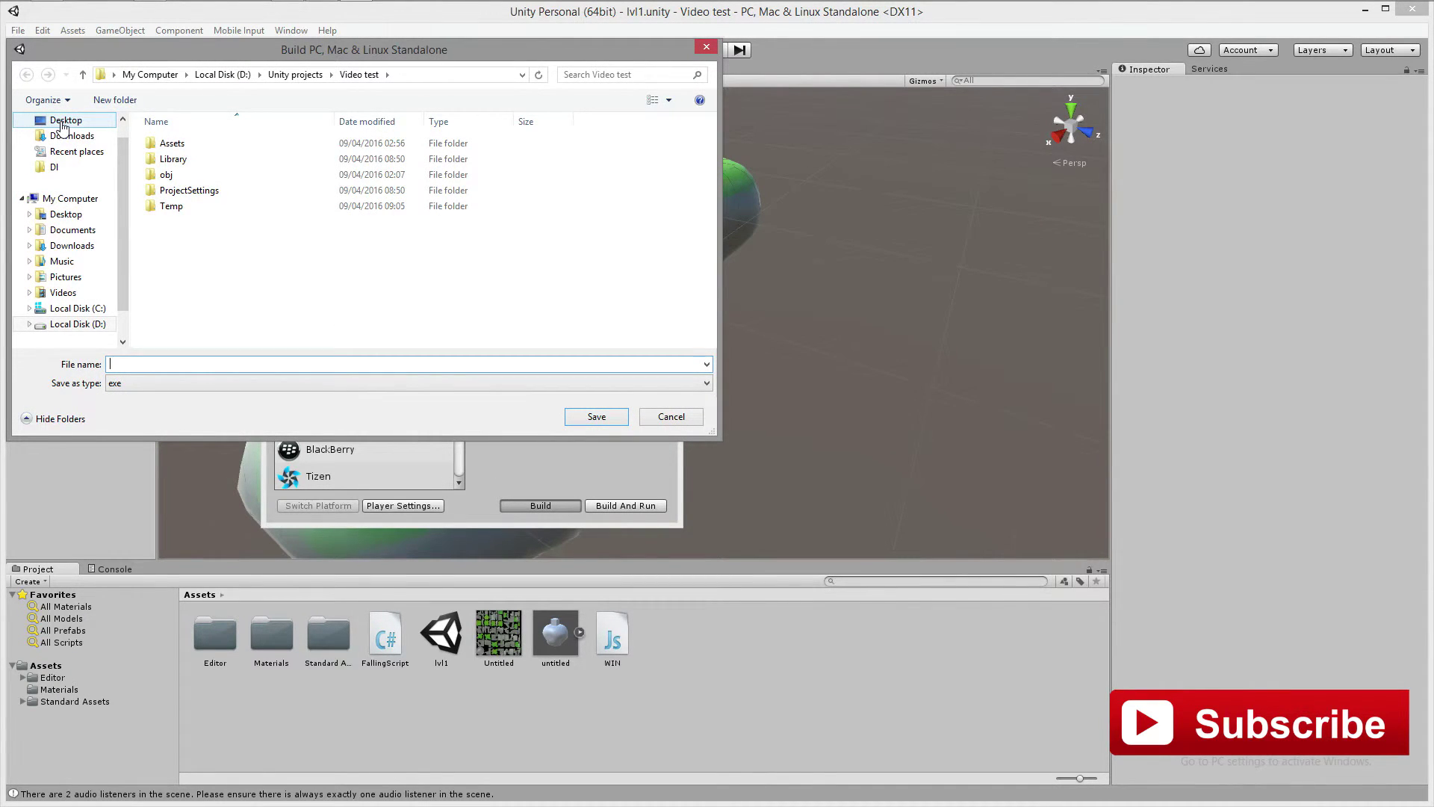
pyautogui.click(63, 124)
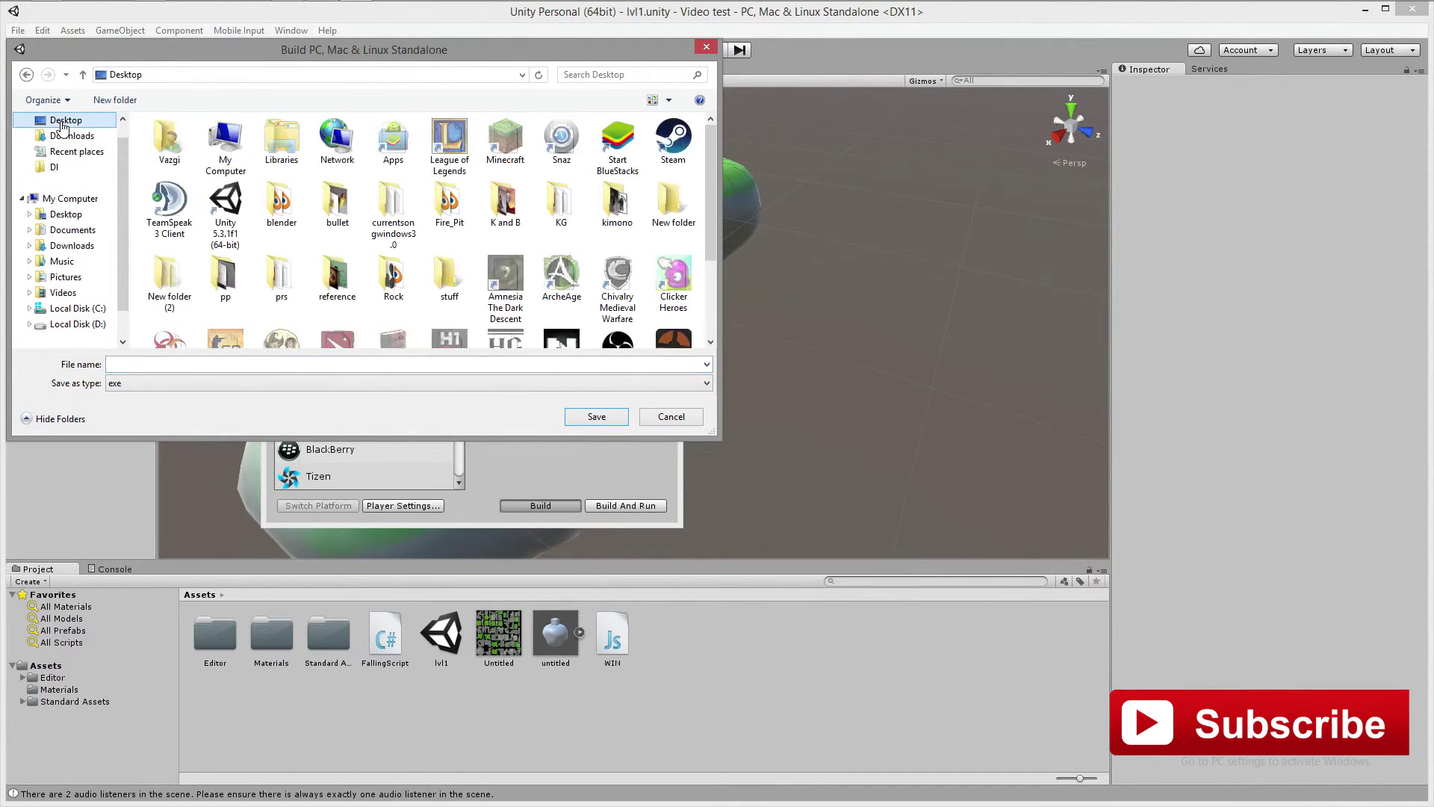
pyautogui.click(202, 142)
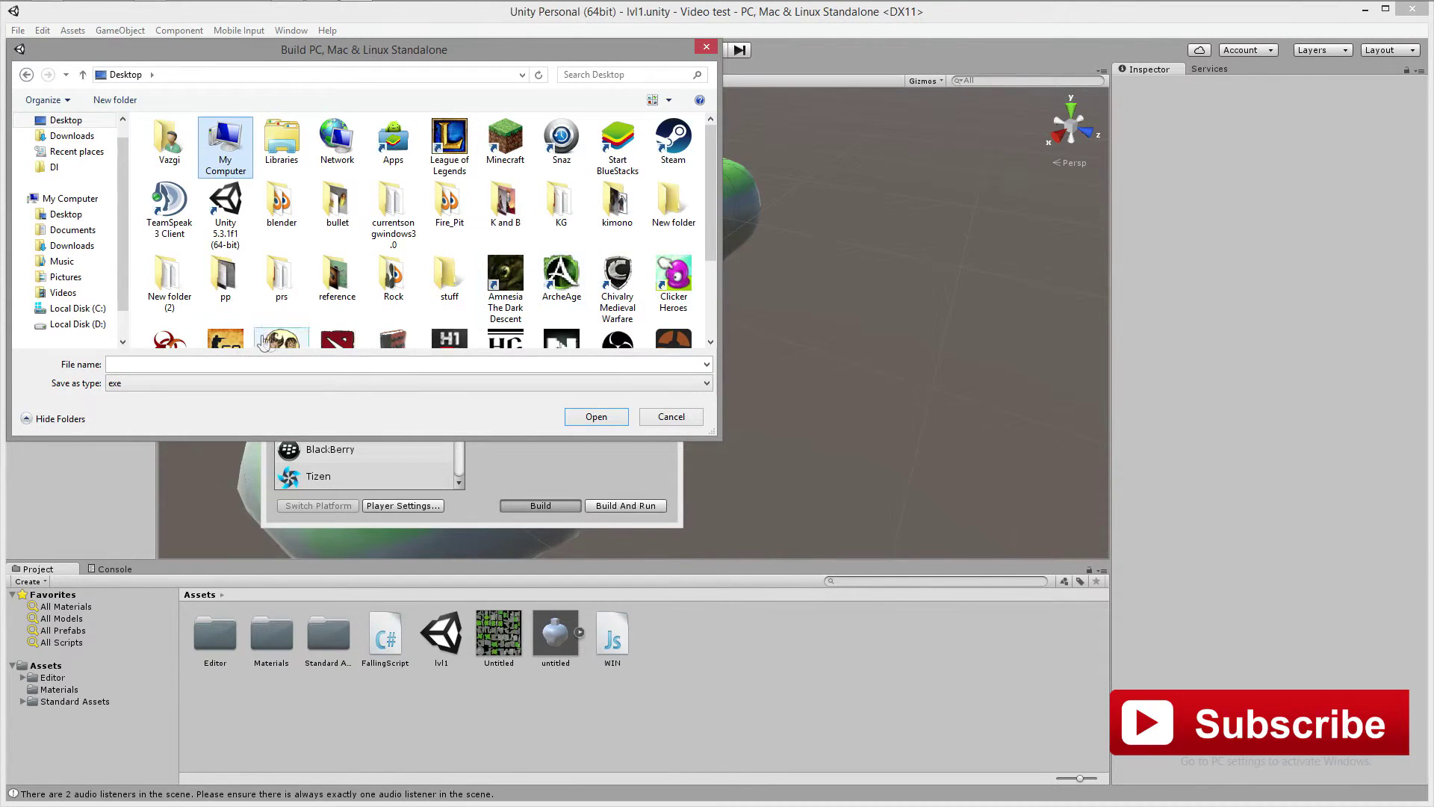
pyautogui.click(202, 364)
pyautogui.write('sads')
pyautogui.click(578, 420)
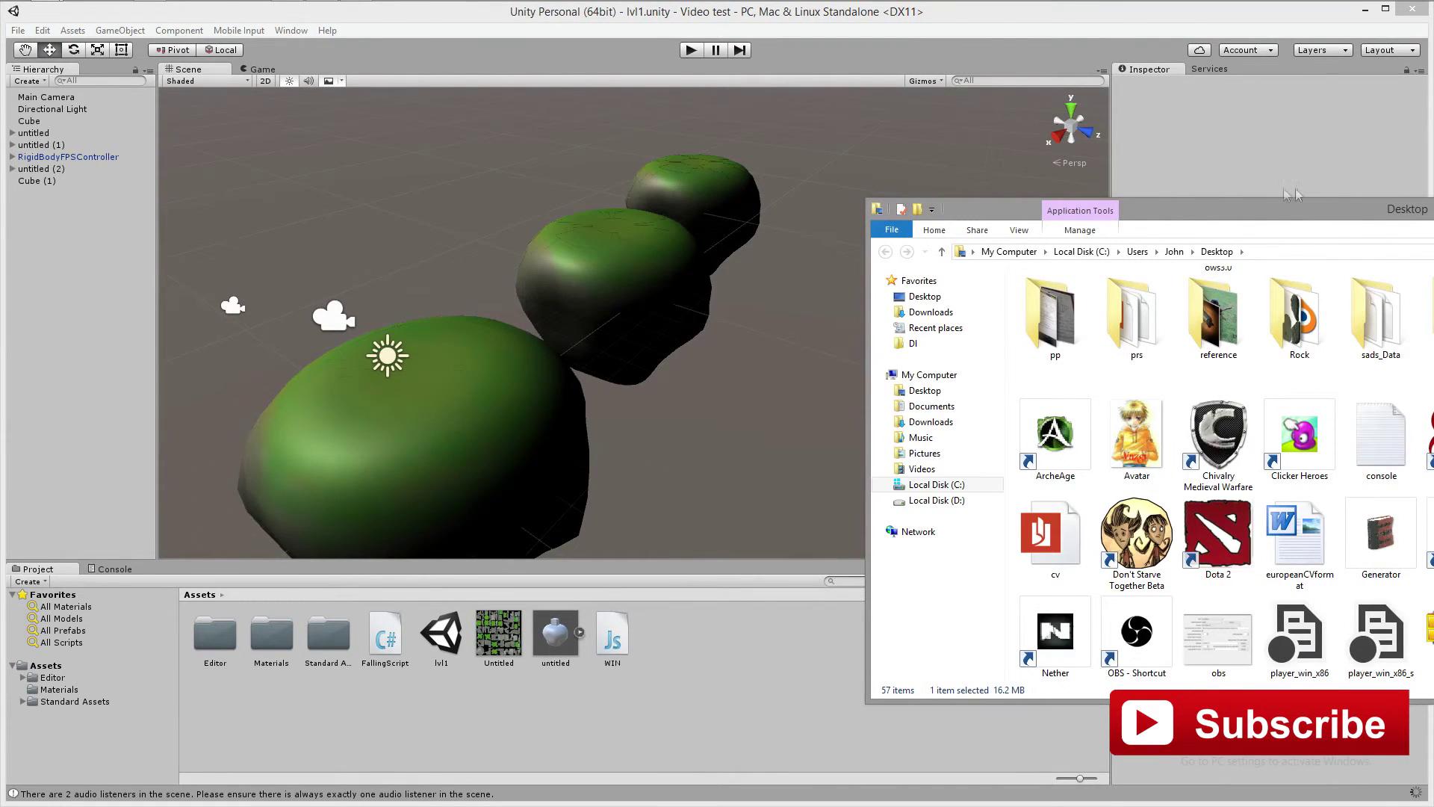
# Clear the file browser and Unity editor windows out of the way and launch the built sads game from the desktop
pyautogui.moveTo(1308, 213); pyautogui.dragTo(795, 155)
pyautogui.click(1239, 153)
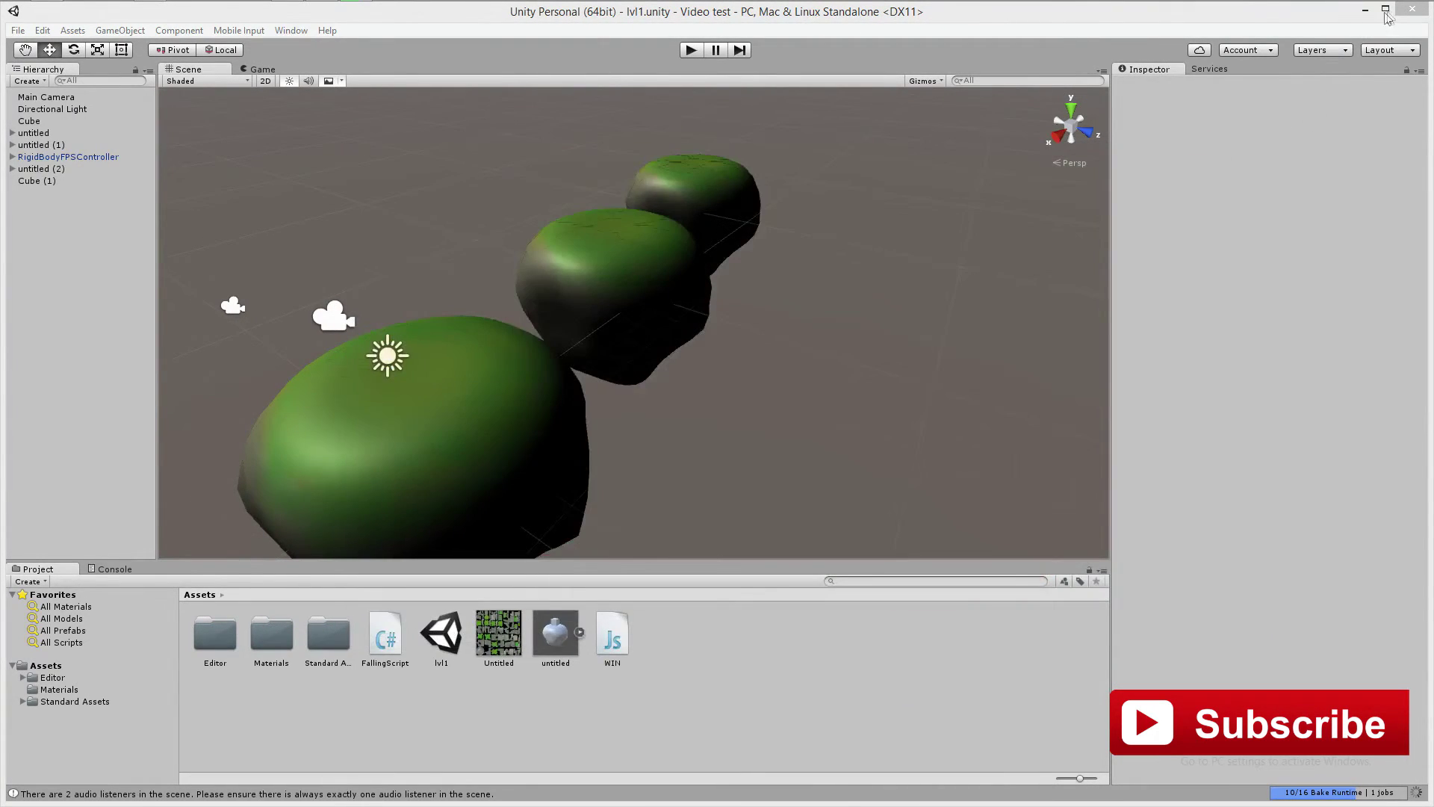
pyautogui.click(1367, 12)
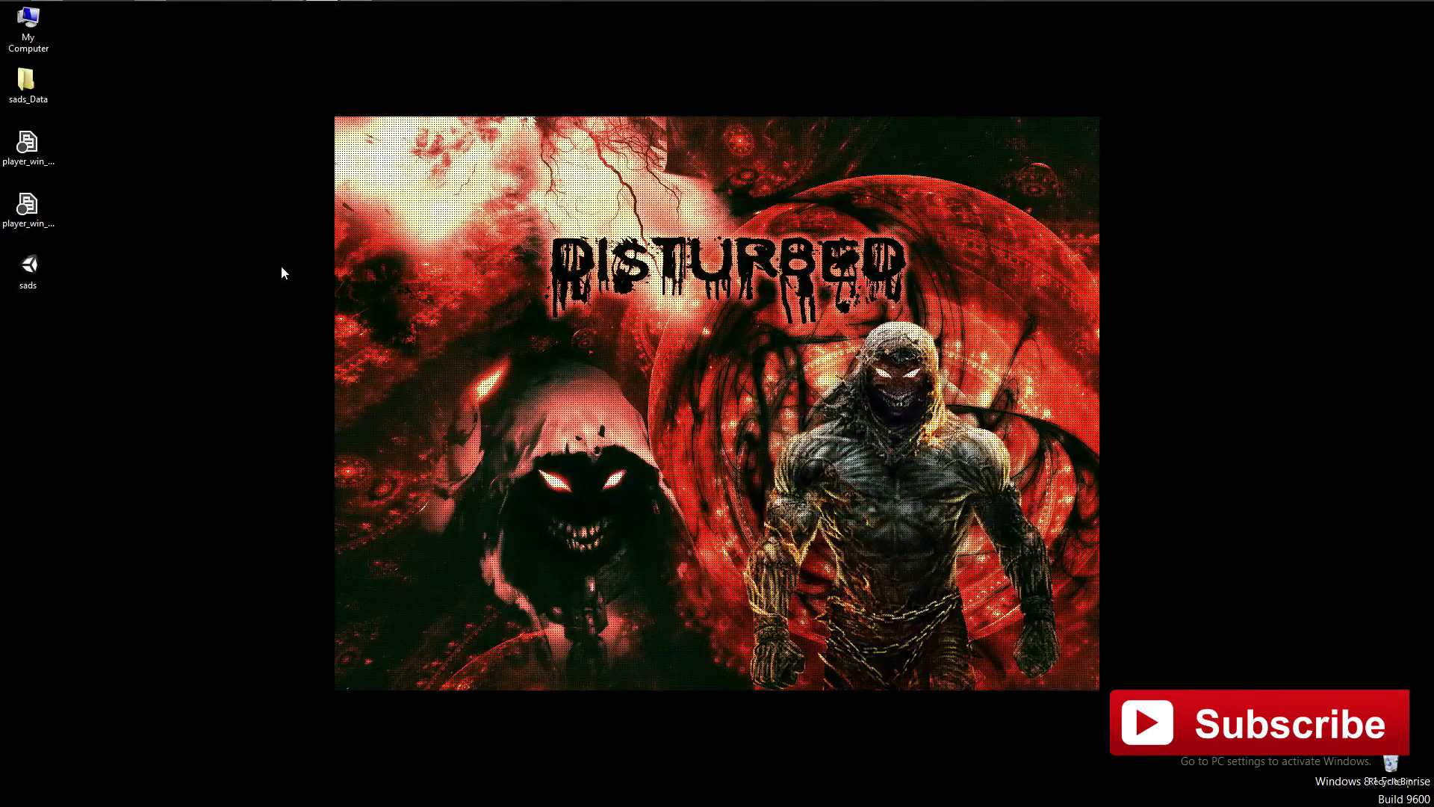
pyautogui.moveTo(30, 268)
pyautogui.mouseDown()
pyautogui.moveTo(111, 271)
pyautogui.moveTo(28, 268)
pyautogui.mouseUp()
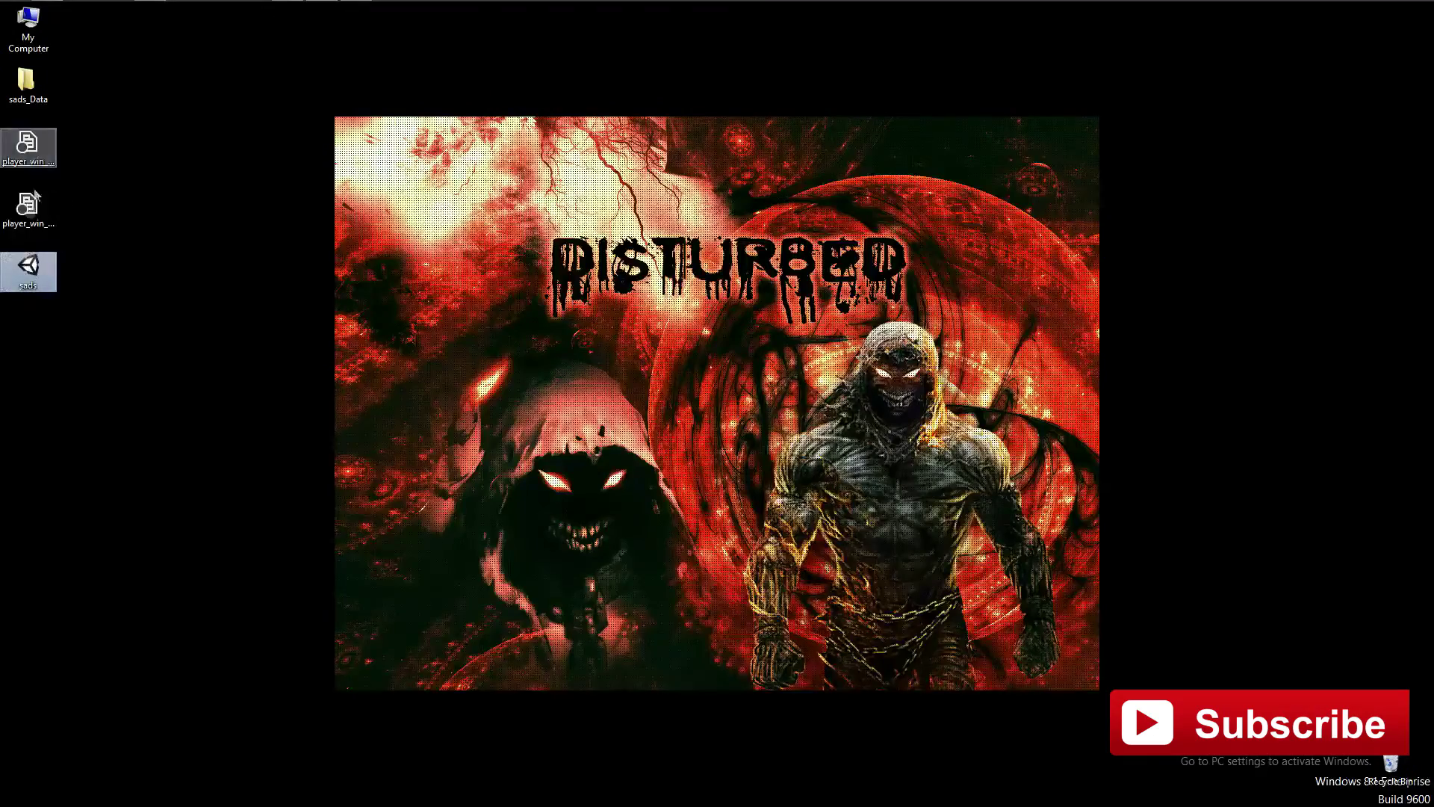
pyautogui.moveTo(41, 153)
pyautogui.mouseDown()
pyautogui.moveTo(132, 154)
pyautogui.moveTo(44, 153)
pyautogui.mouseUp()
pyautogui.doubleClick(30, 269)
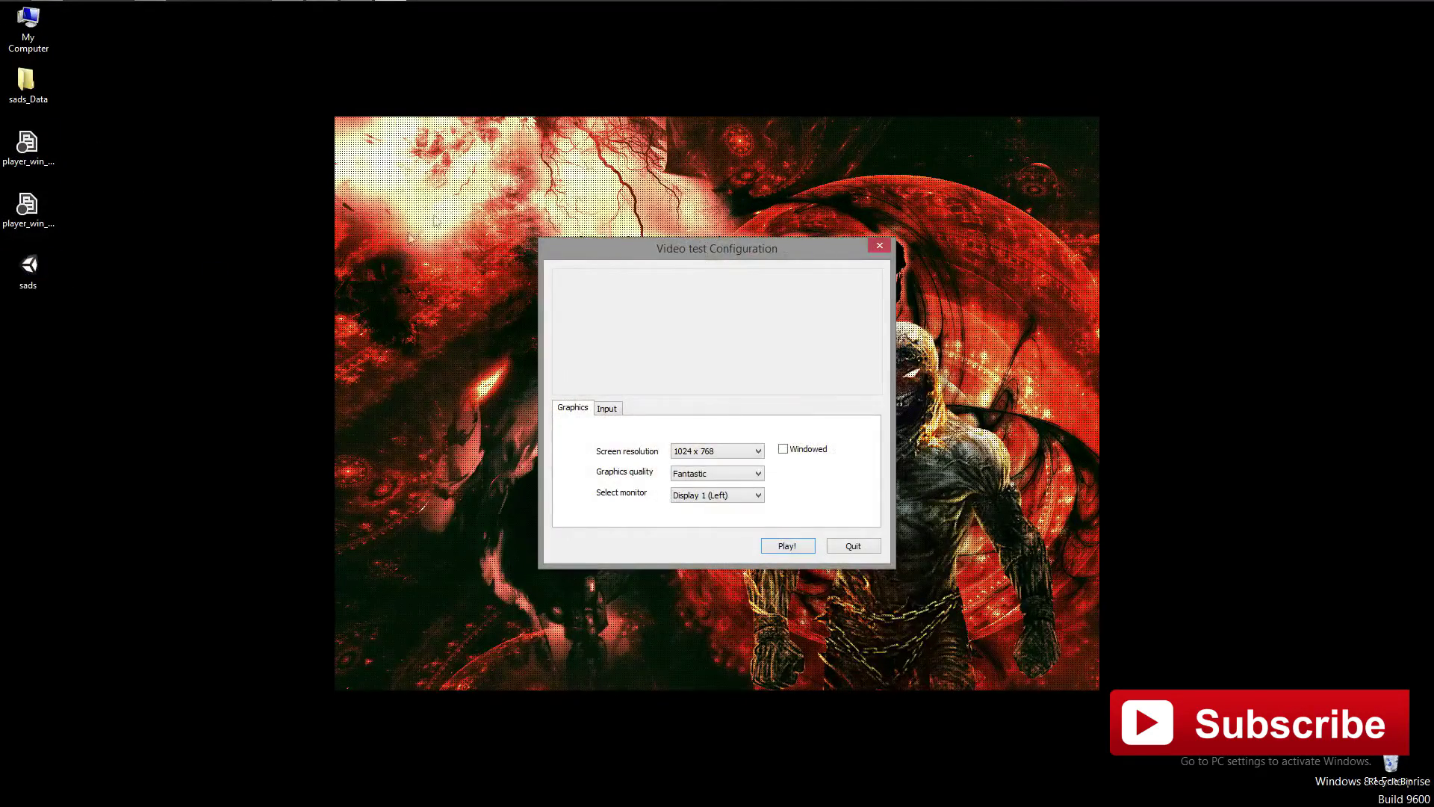
# Set the game's screen resolution to 1920 x 1080, look over its input configuration, and start playing
pyautogui.click(749, 452)
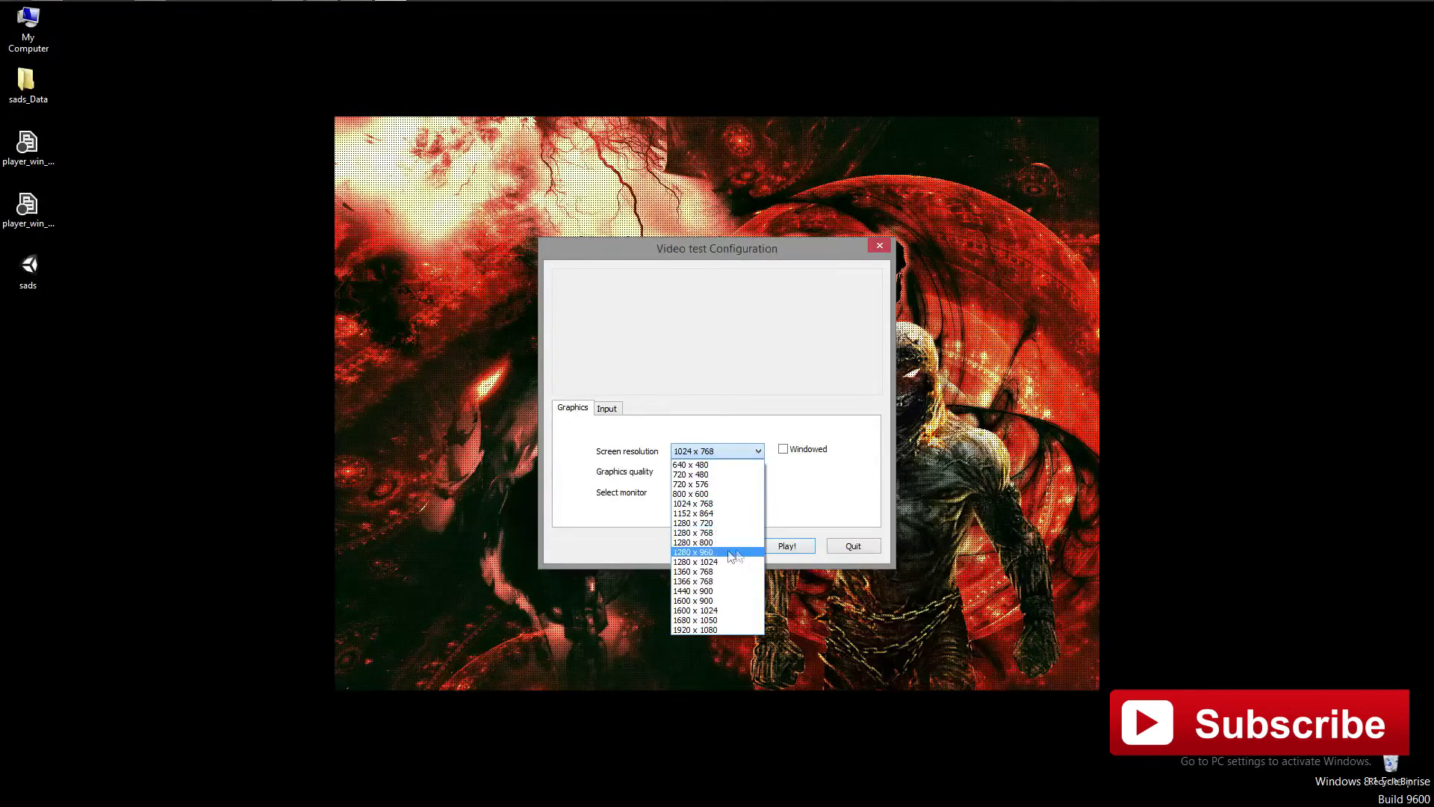
pyautogui.click(726, 629)
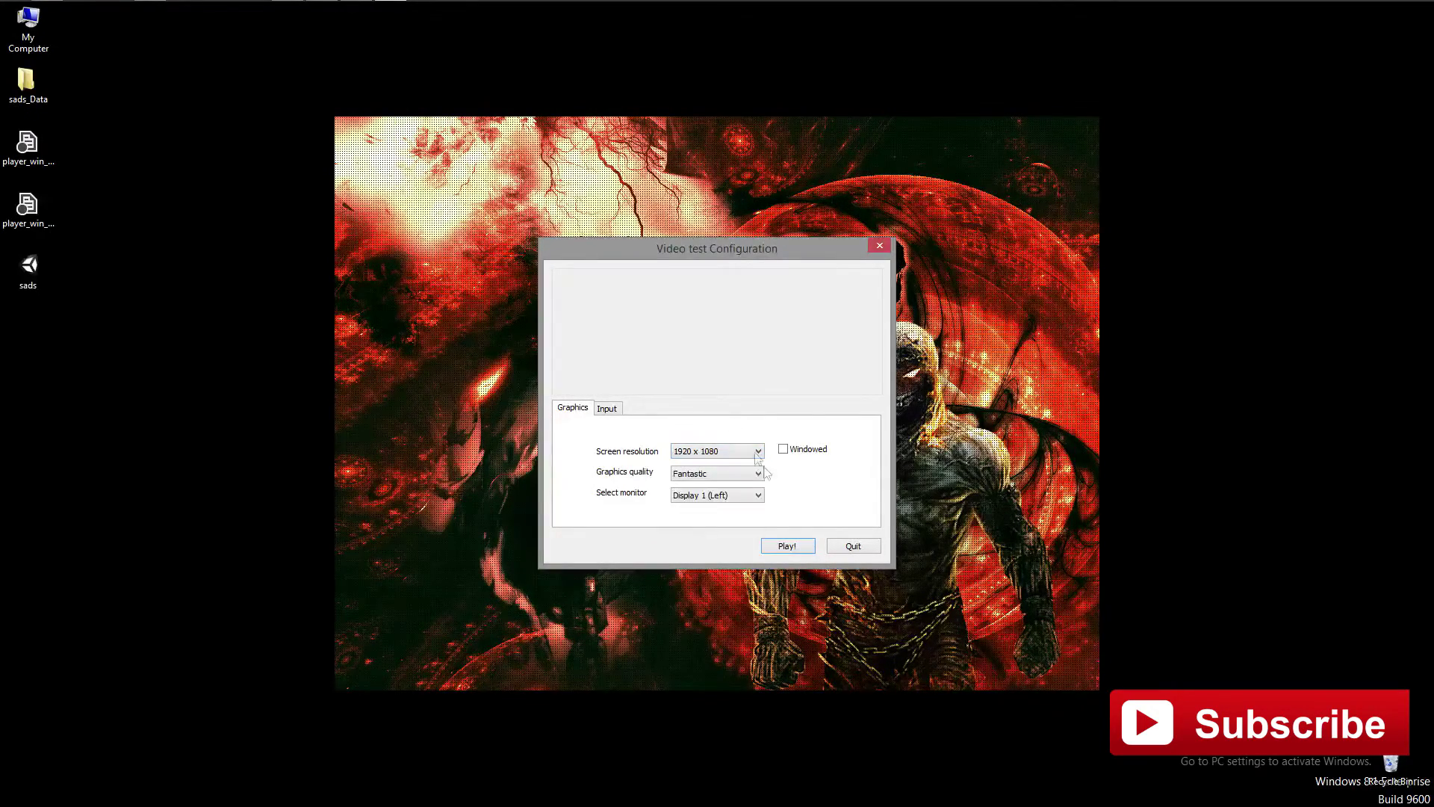
pyautogui.click(607, 409)
pyautogui.click(575, 410)
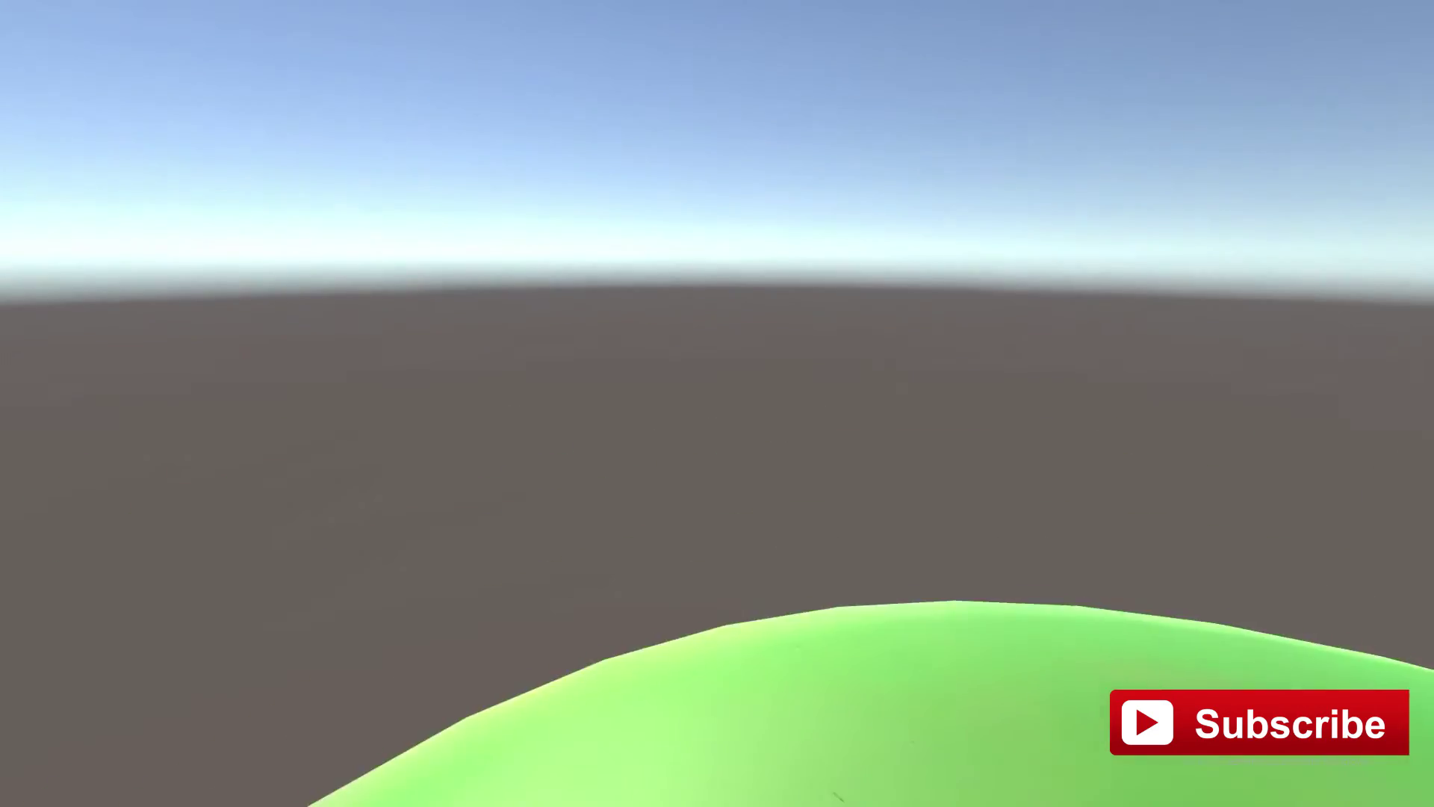
# Play-test the standalone build by moving the player forward and jumping between the green-topped platforms
pyautogui.press('w')
pyautogui.press('space')
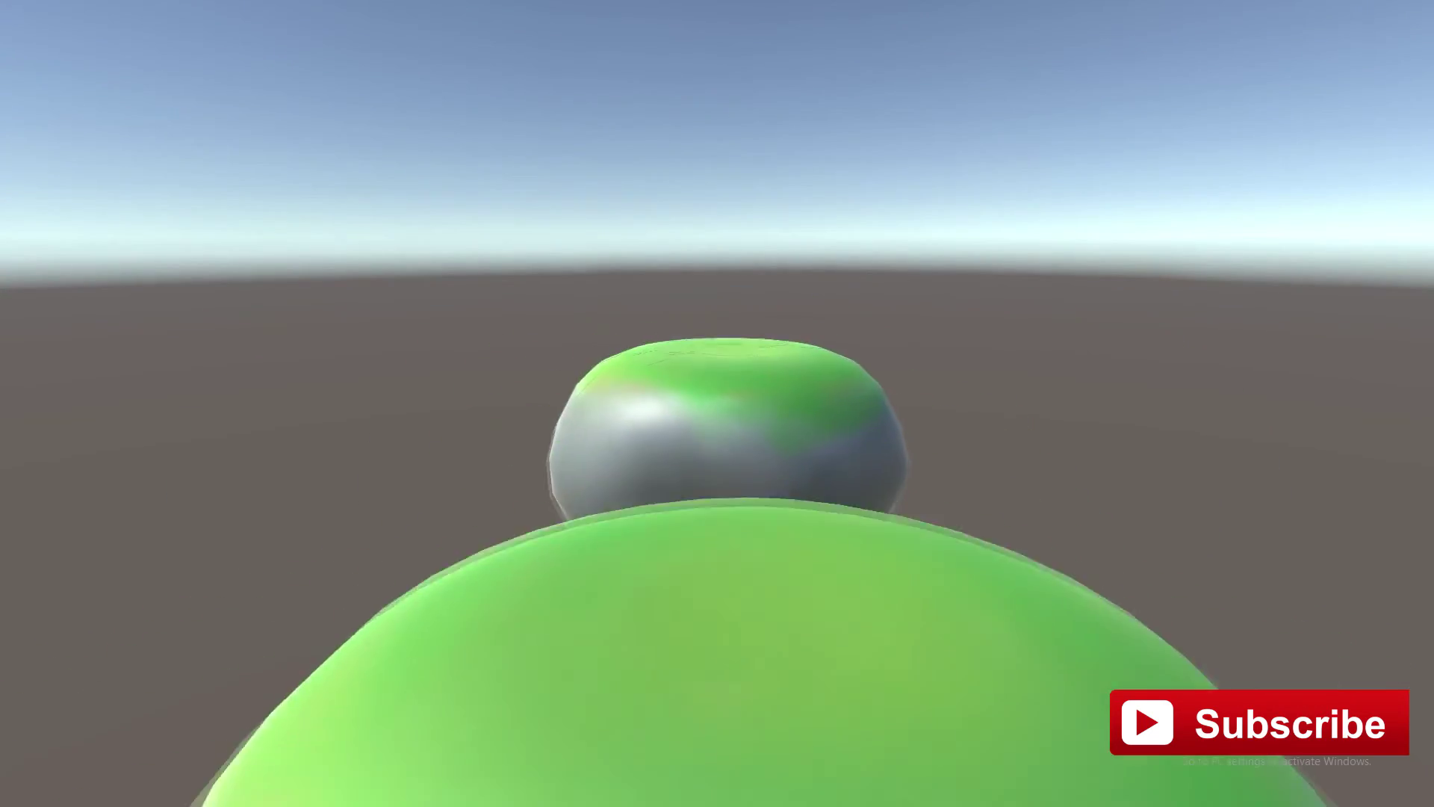